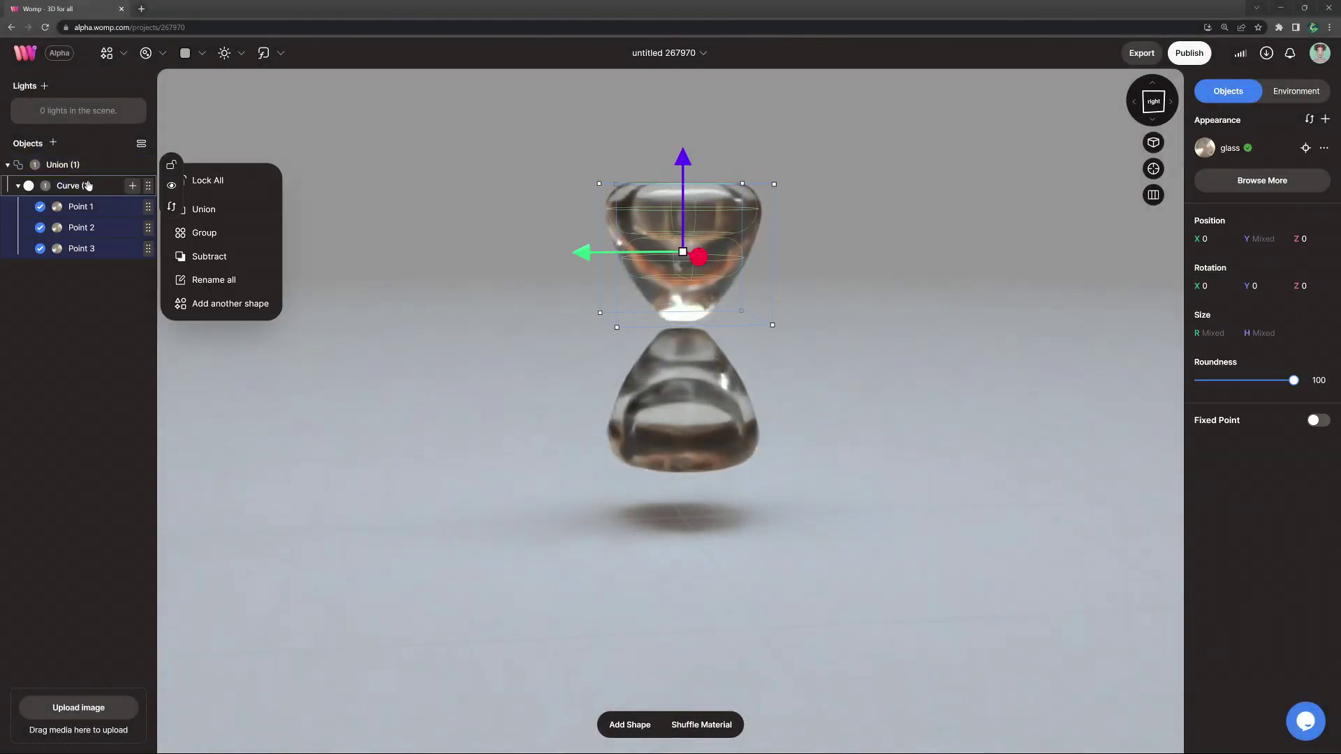
Set the Mirror Y blend of the glass curve to 25 to join the two hourglass bulbs.
left_click(88, 185)
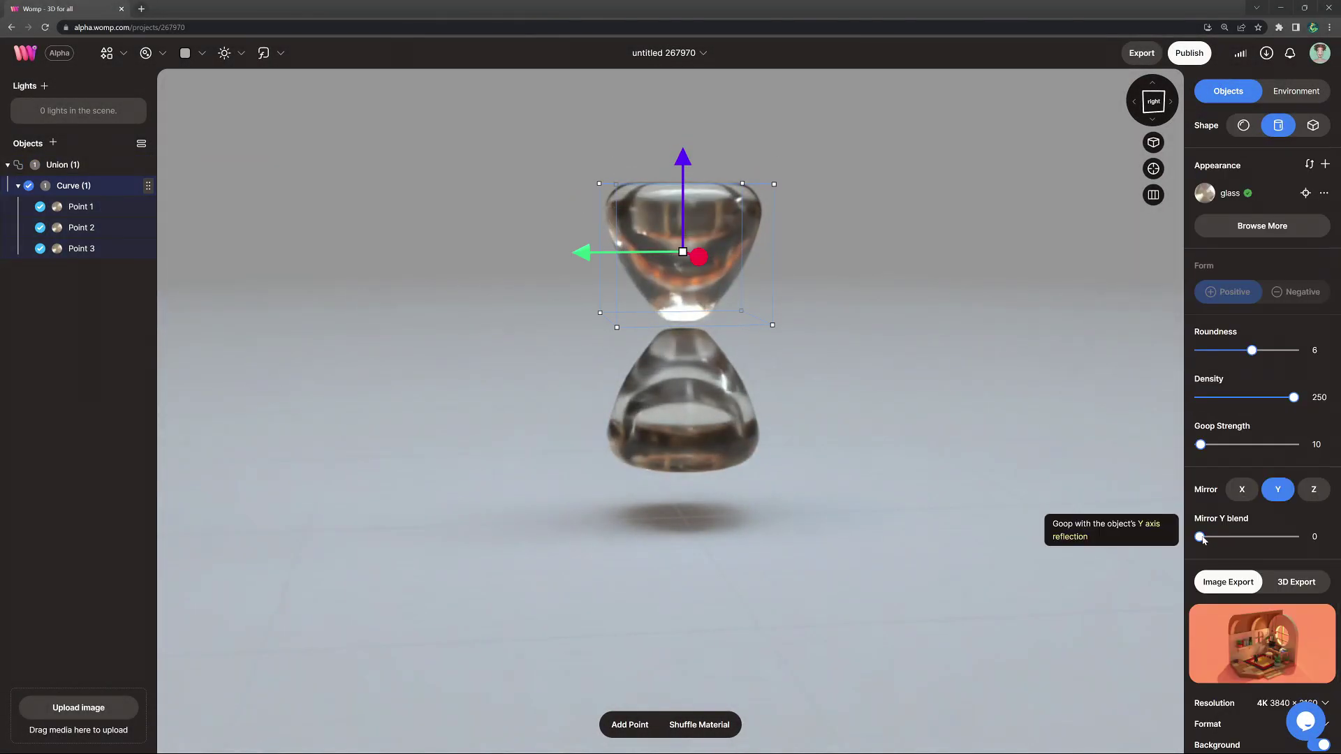
left_click_drag(1200, 537, 1204, 537)
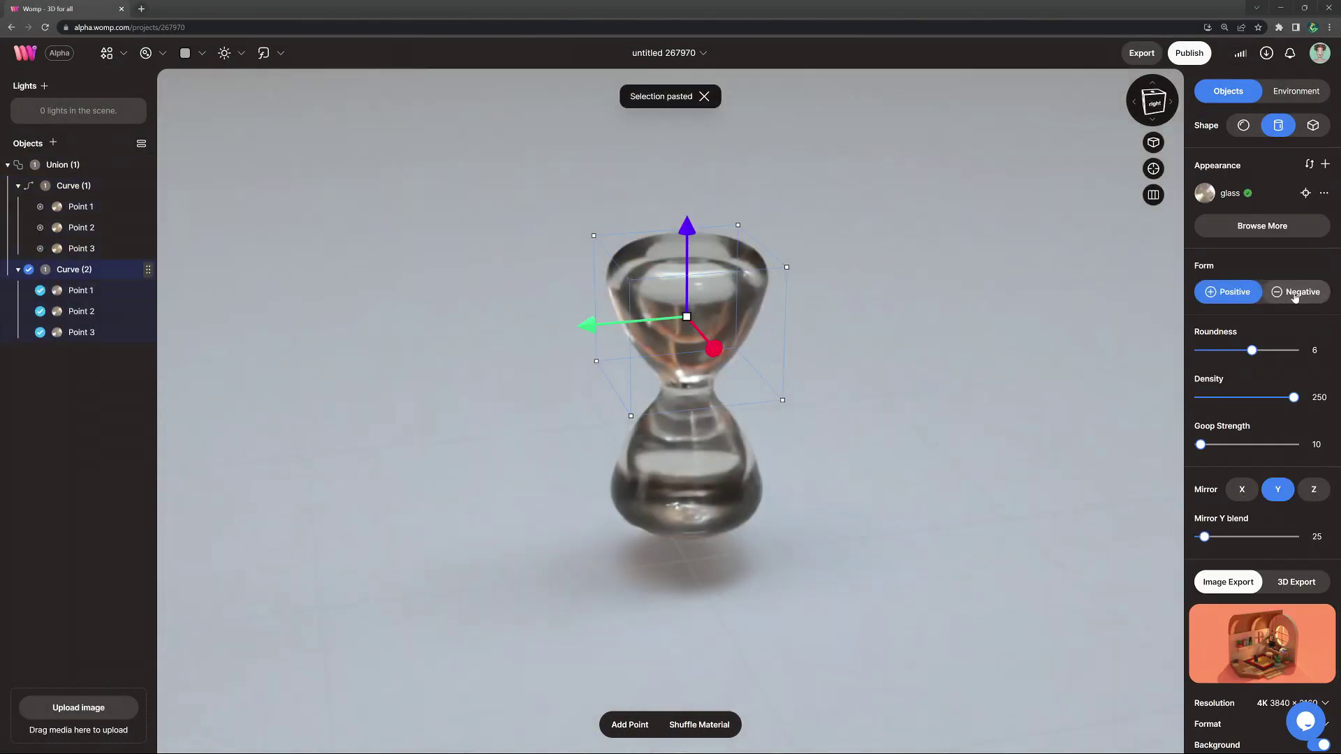
Make the pasted second curve Negative and shrink it slightly to hollow out the hourglass glass.
left_click(1294, 292)
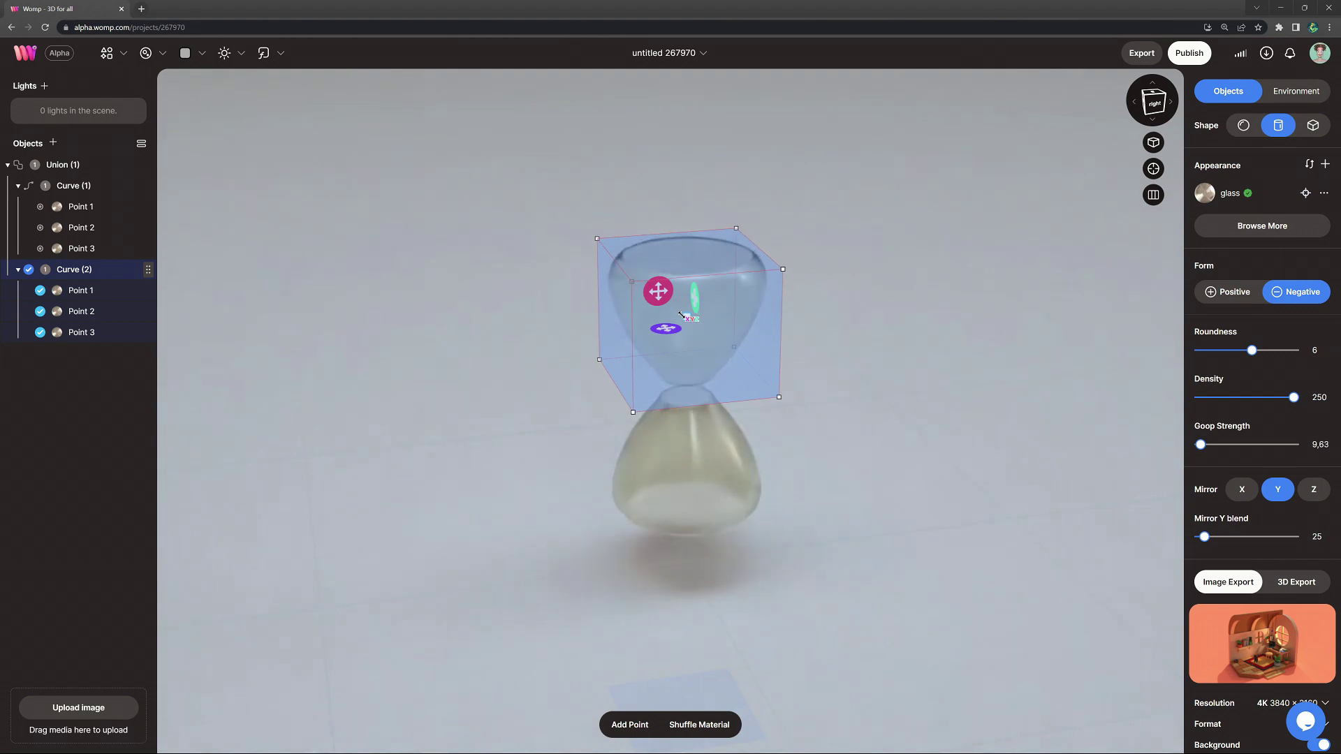
left_click(81, 290)
left_click(935, 309)
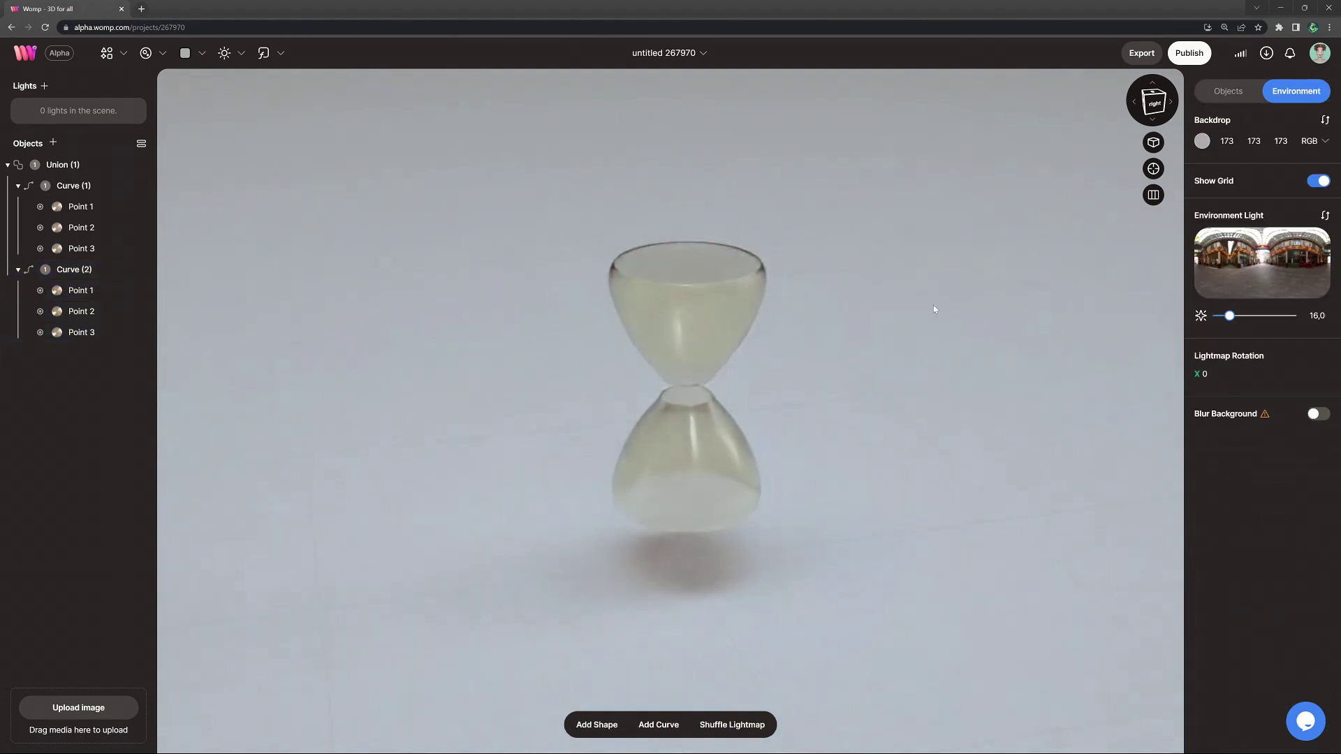
left_click_drag(935, 306, 915, 238)
left_click(118, 276)
left_click_drag(745, 303, 746, 290)
left_click(882, 333)
left_click_drag(882, 333, 882, 405)
left_click(81, 291)
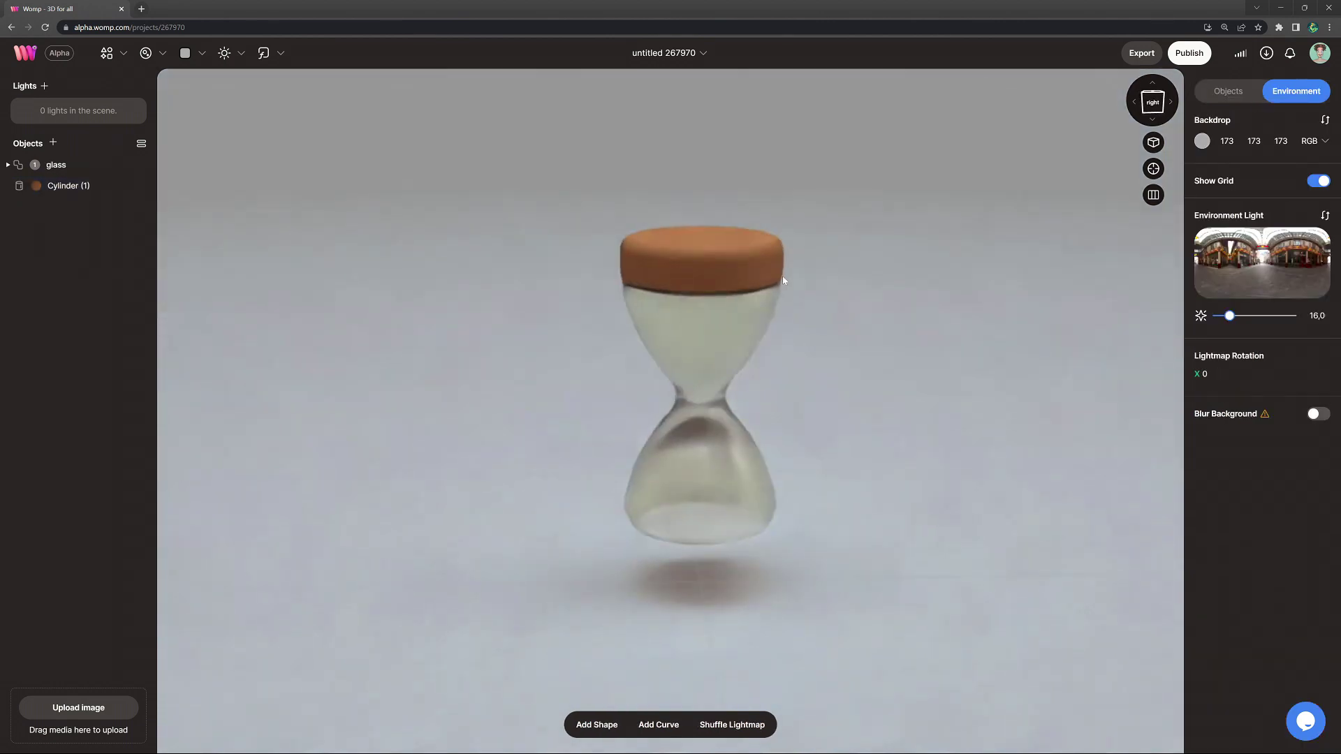
Duplicate the orange cylinder cap and move the copy down to the base of the hourglass.
left_click(779, 279)
key("ctrl+d")
left_click_drag(703, 217, 698, 482)
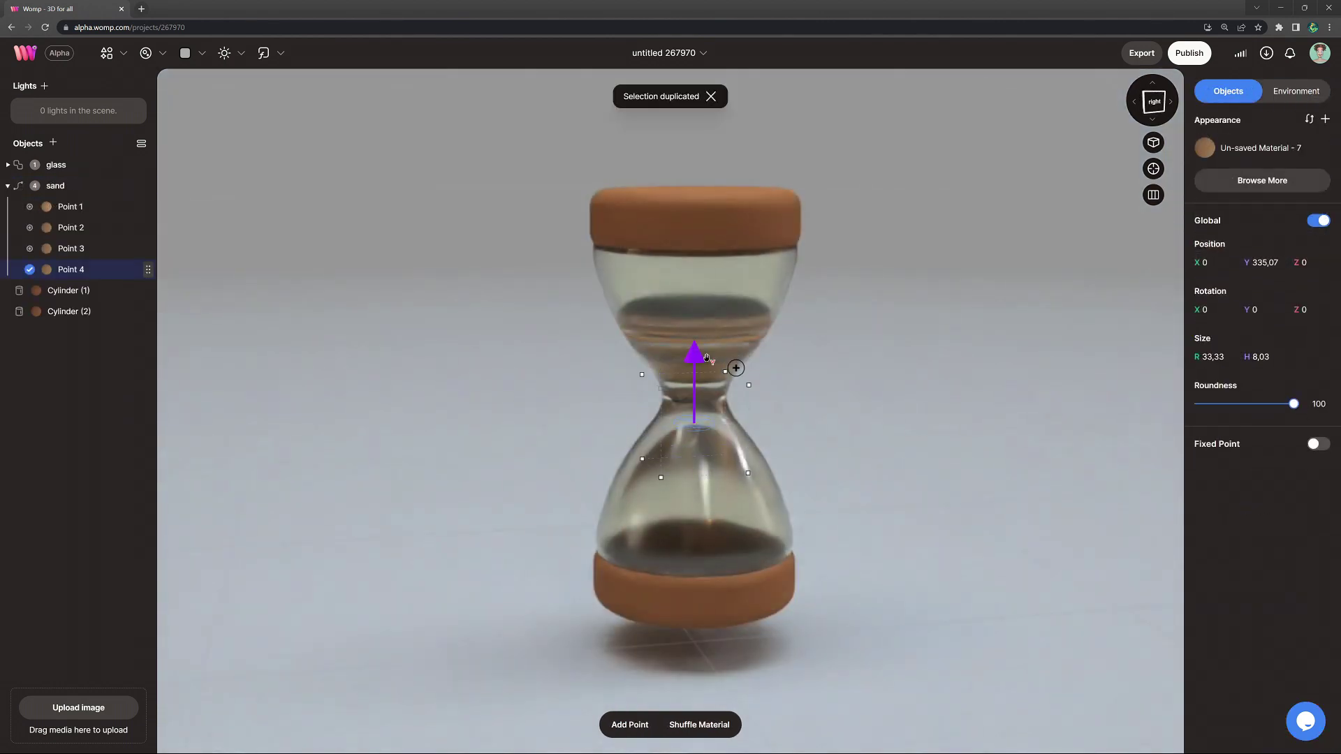
Extend the sand curve down through the hourglass neck by lowering Point 4, recolouring its material and duplicating further points.
left_click_drag(707, 357, 684, 463)
left_click(1205, 147)
left_click(1159, 313)
left_click(1030, 330)
key("ctrl+d")
key("ctrl+d")
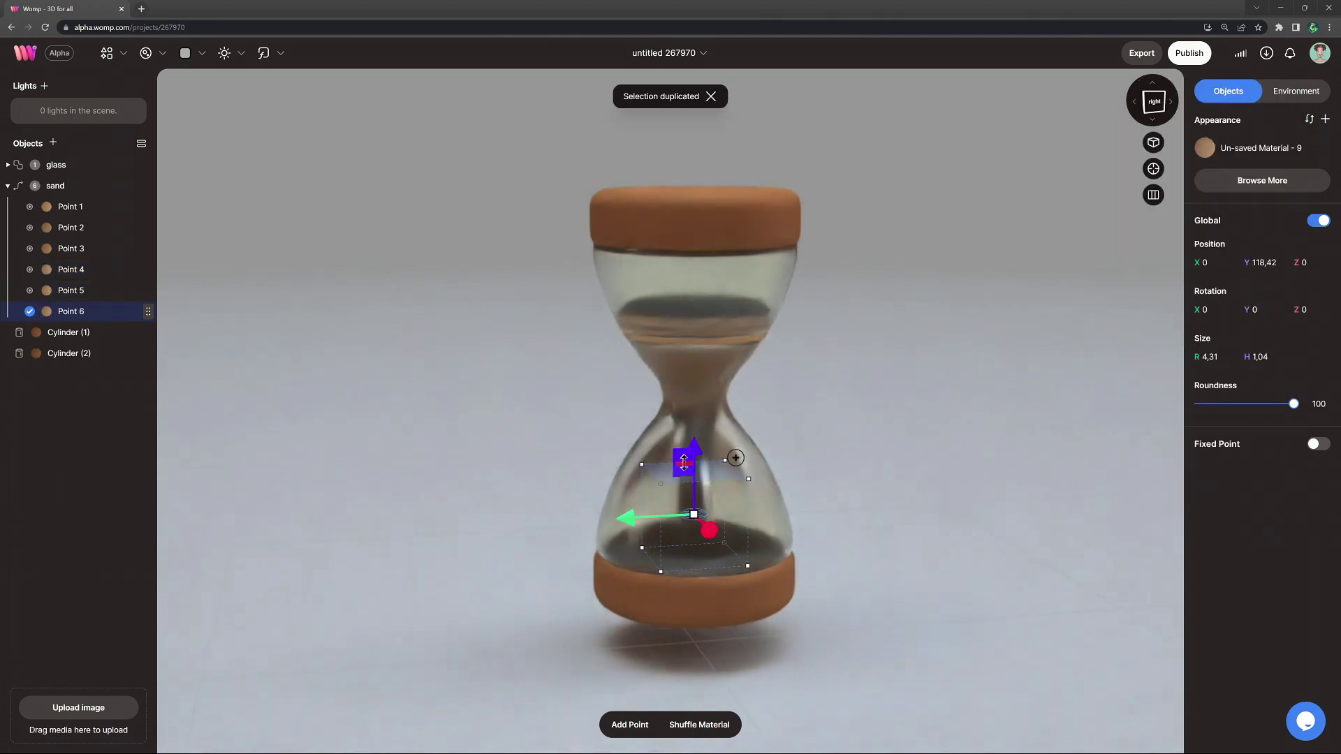
key("ctrl+d")
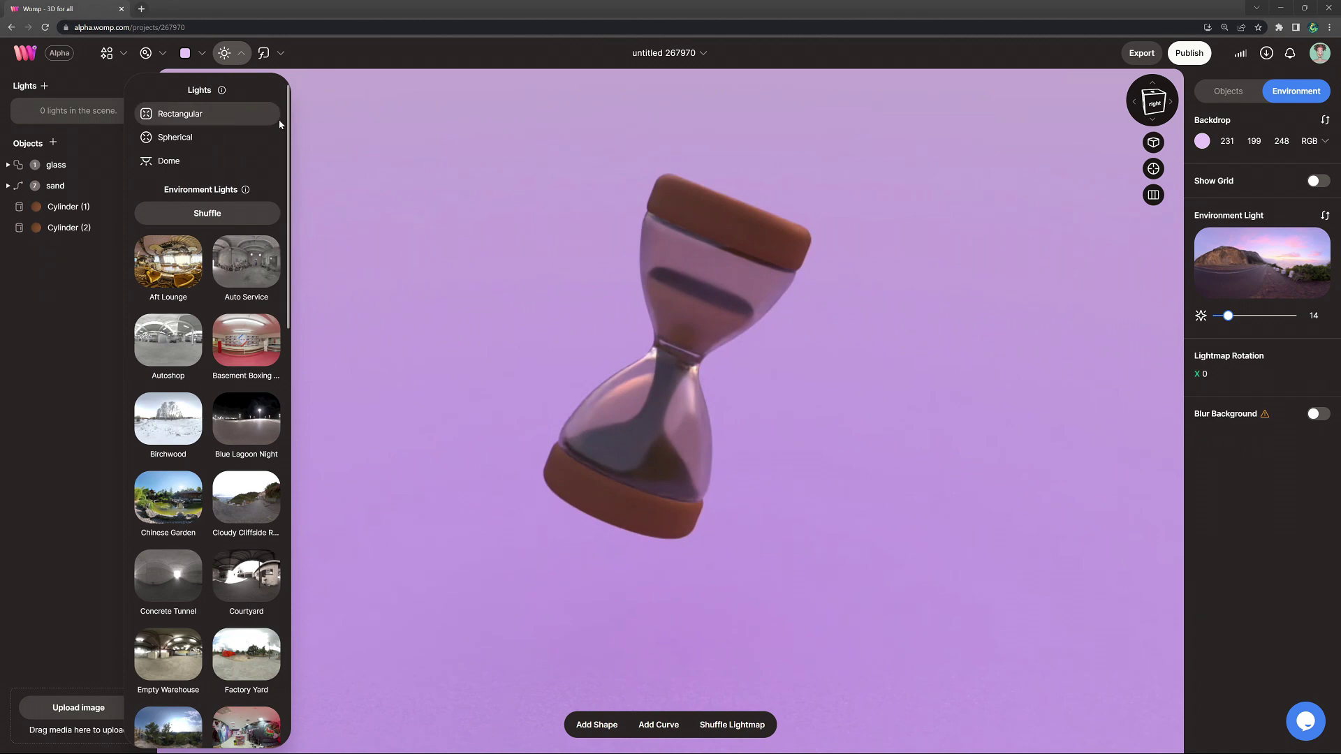
Add a spherical light and raise it into the lower bulb of the tilted hourglass.
left_click(175, 137)
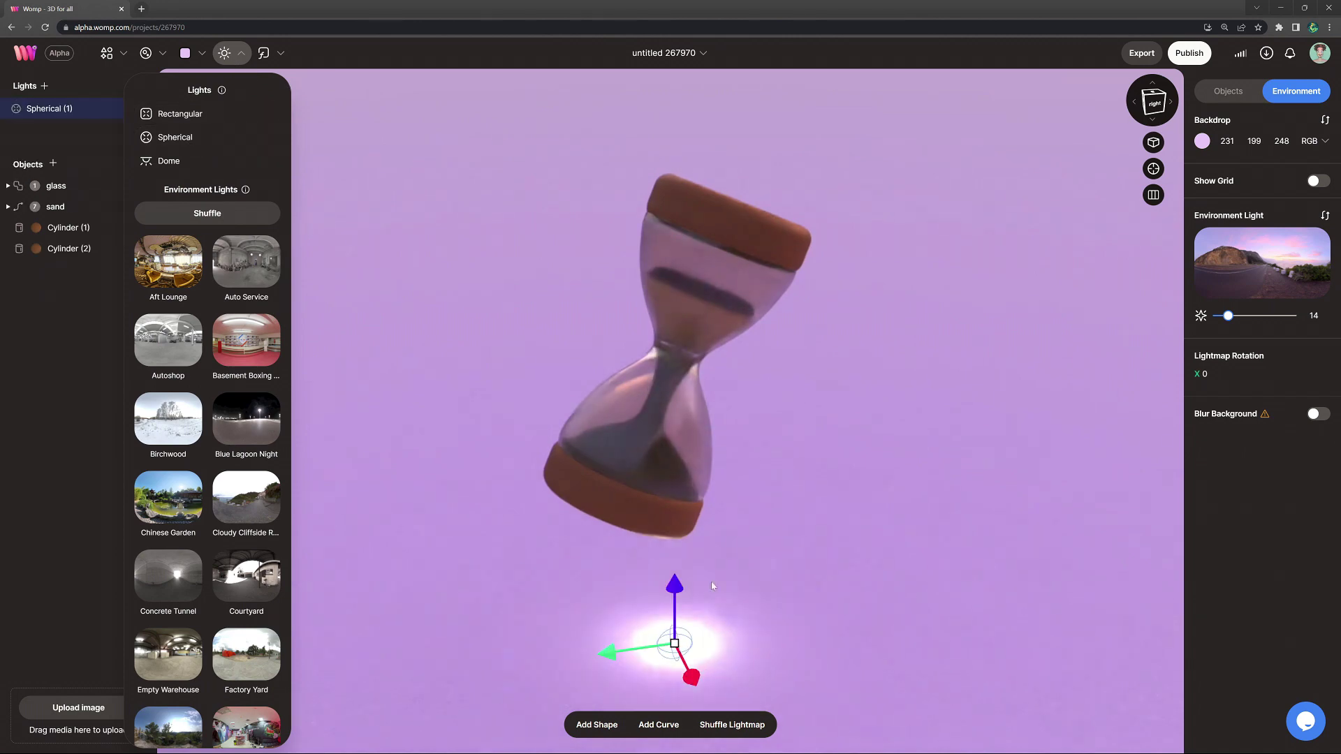
left_click_drag(675, 586, 676, 378)
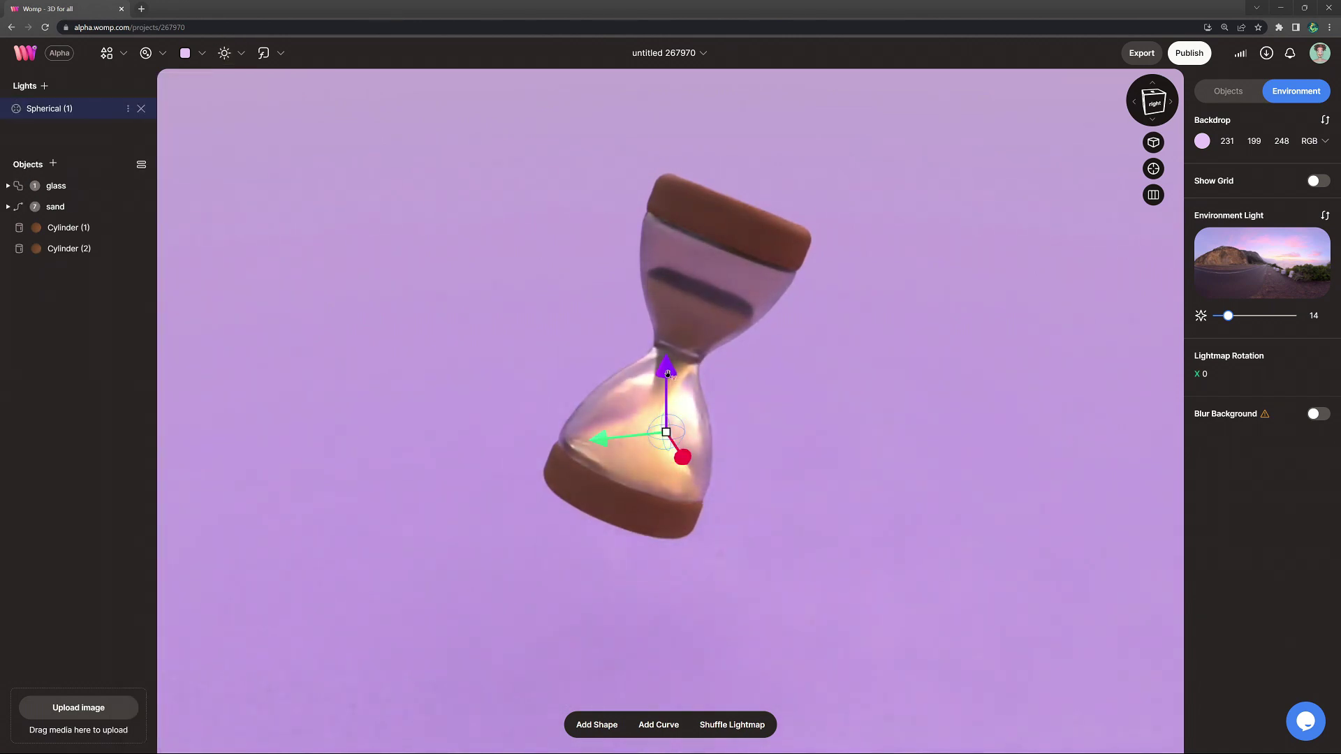
left_click(129, 108)
left_click(121, 219)
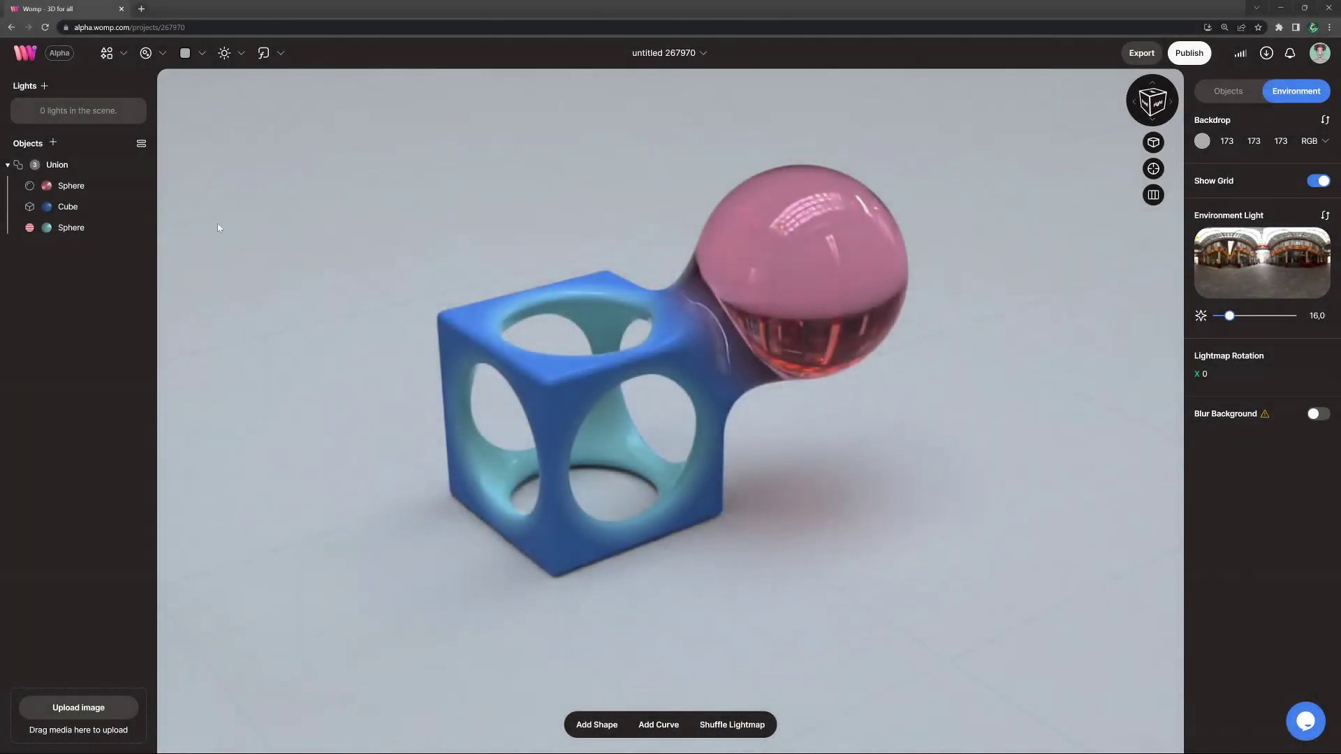
Delete the existing Union with its cube and spheres and add a new basic curve to the empty scene.
left_click(130, 167)
key("Delete")
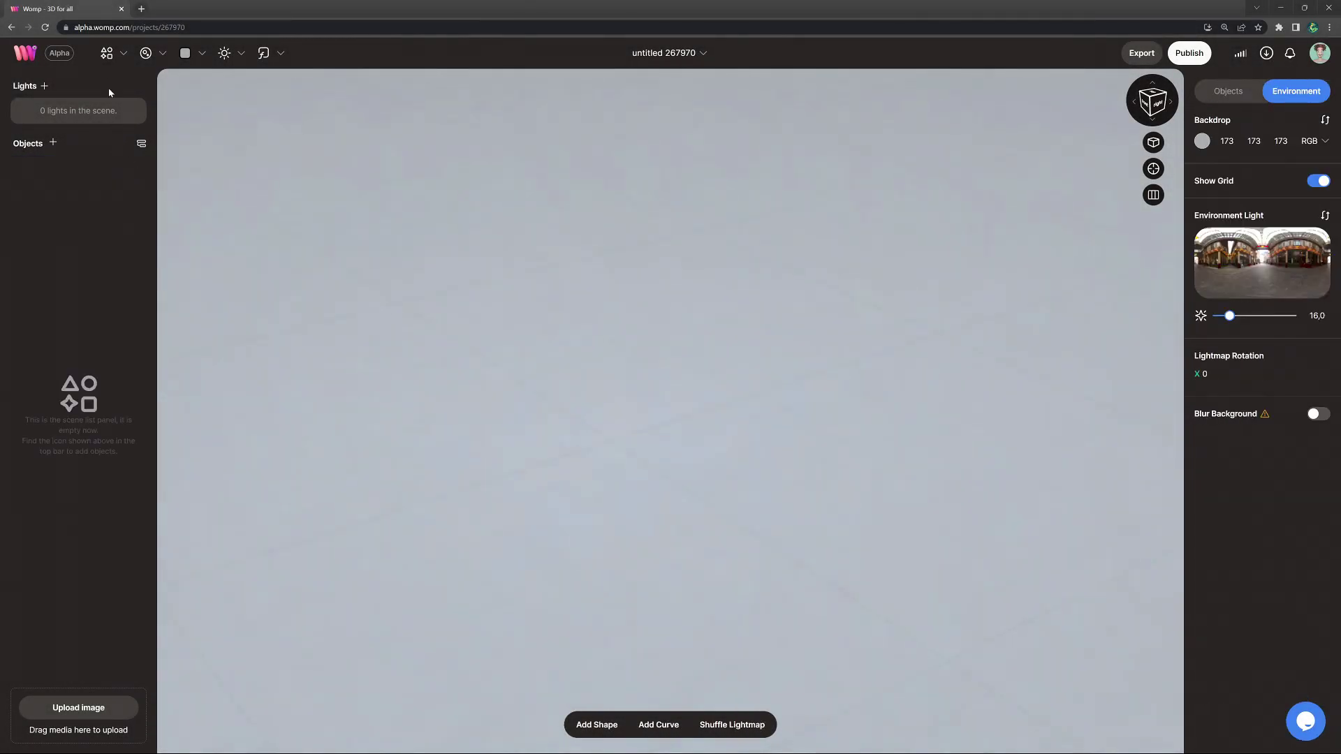
left_click(109, 56)
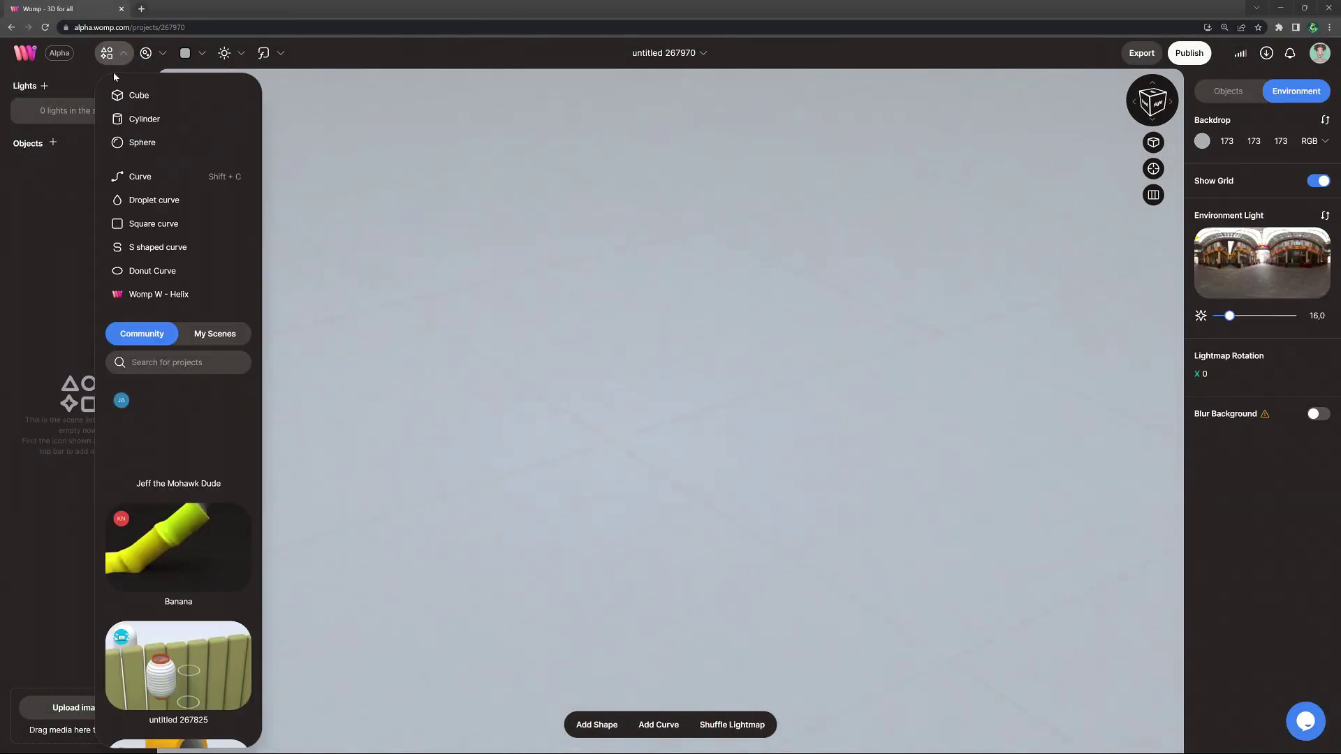
left_click(150, 178)
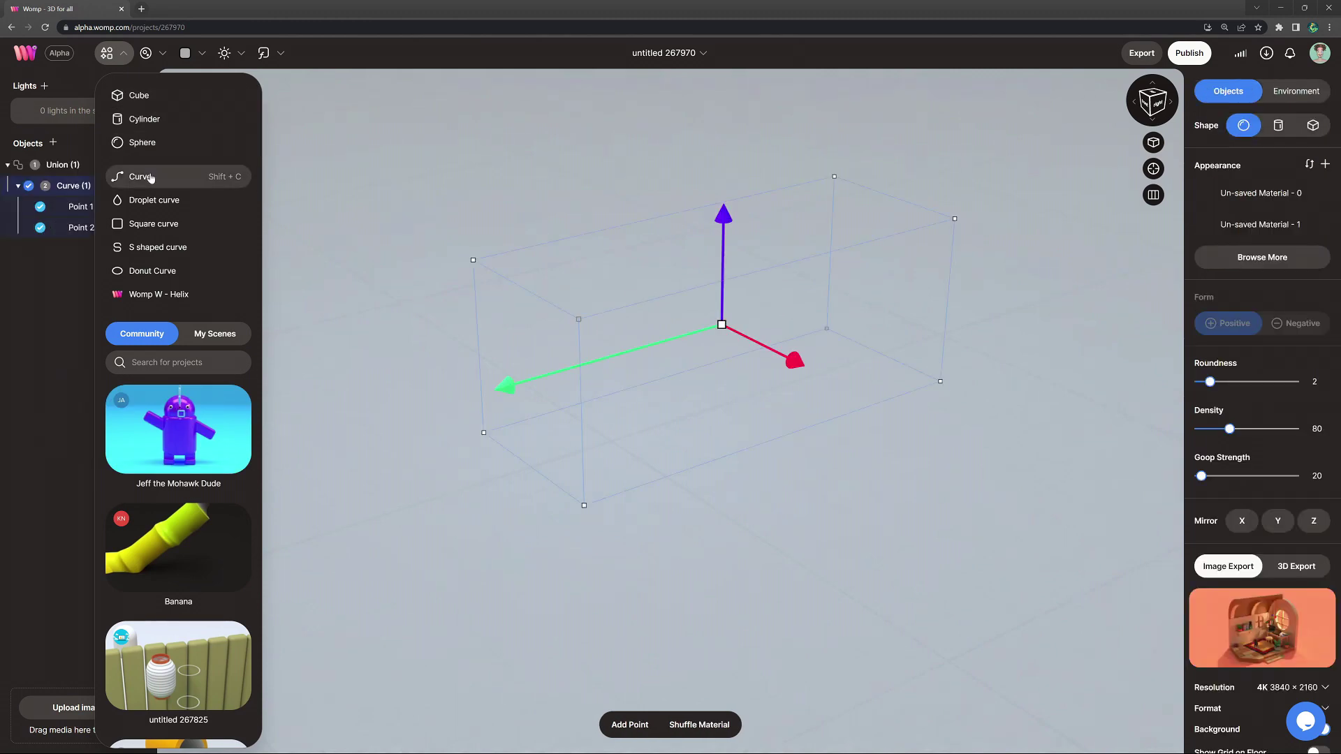
left_click(303, 174)
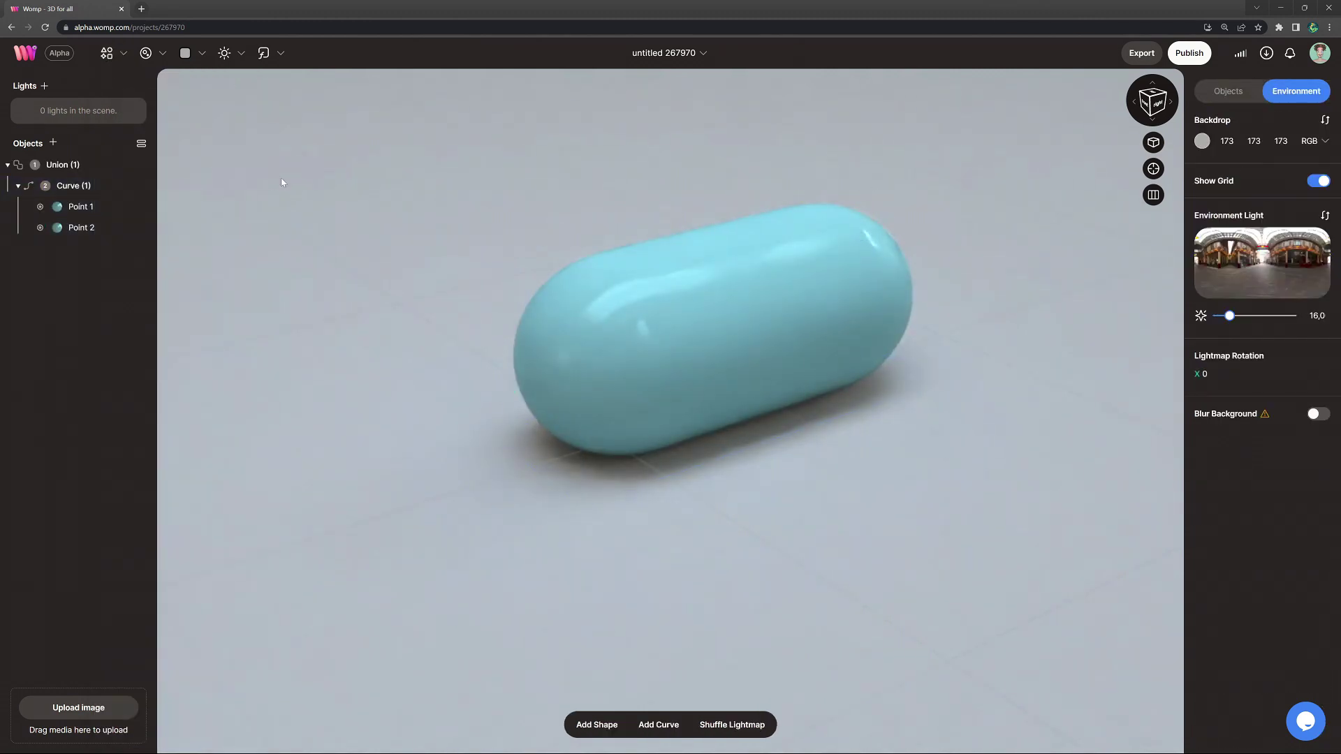
Delete Point 2 of the new curve and change the curve's shape to a cylinder.
left_click(90, 225)
key("Delete")
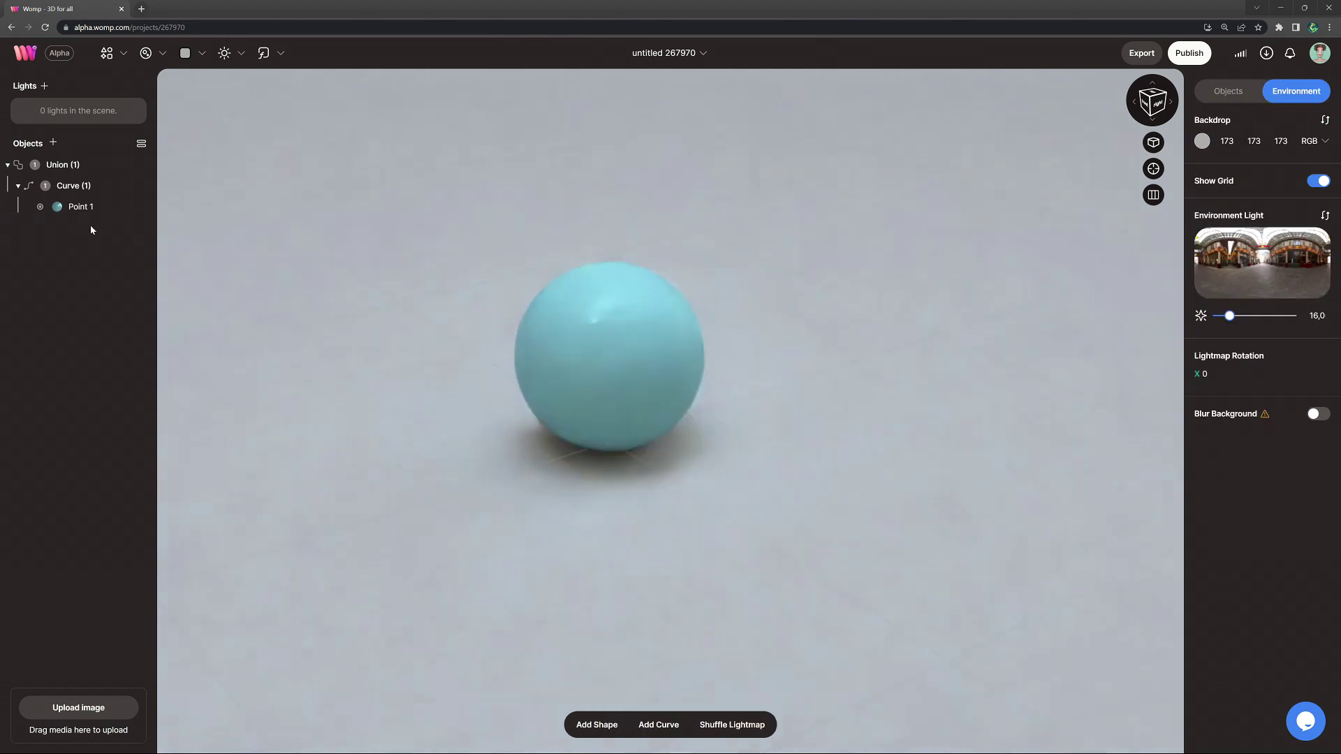
left_click(86, 186)
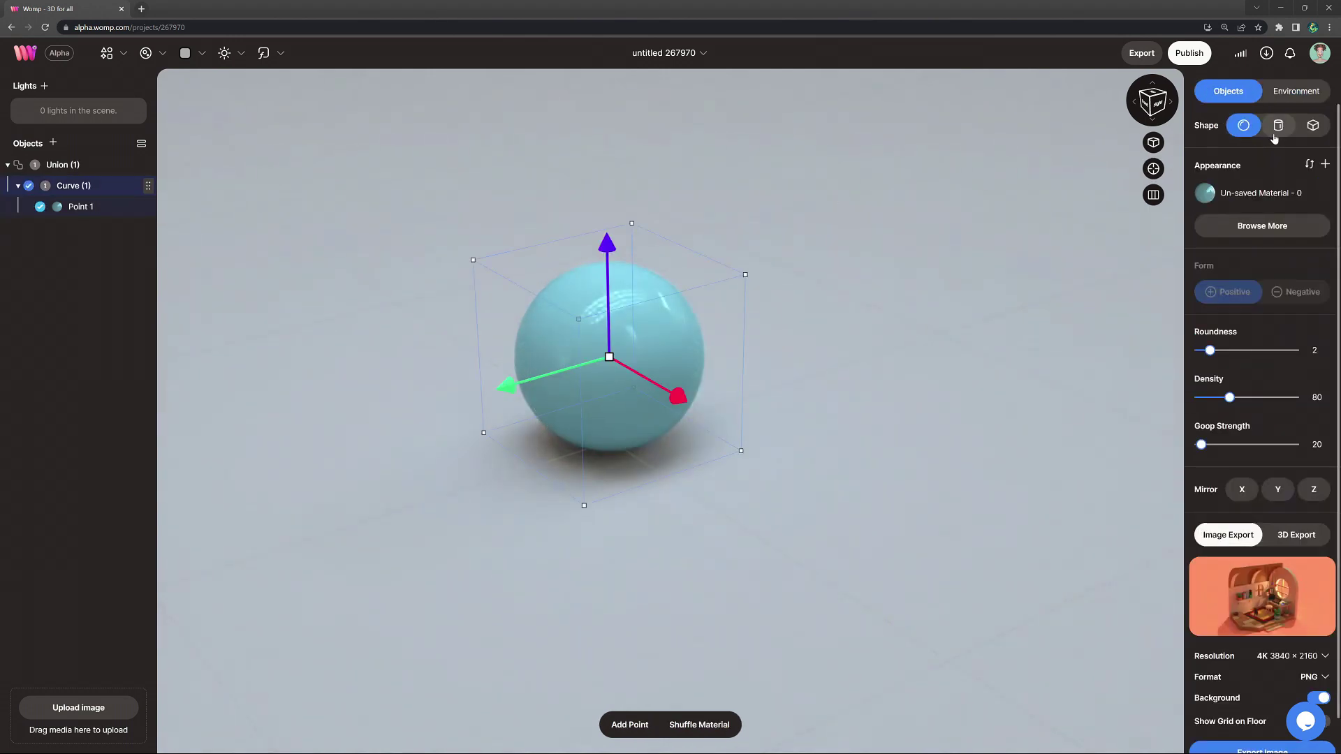
left_click(1278, 126)
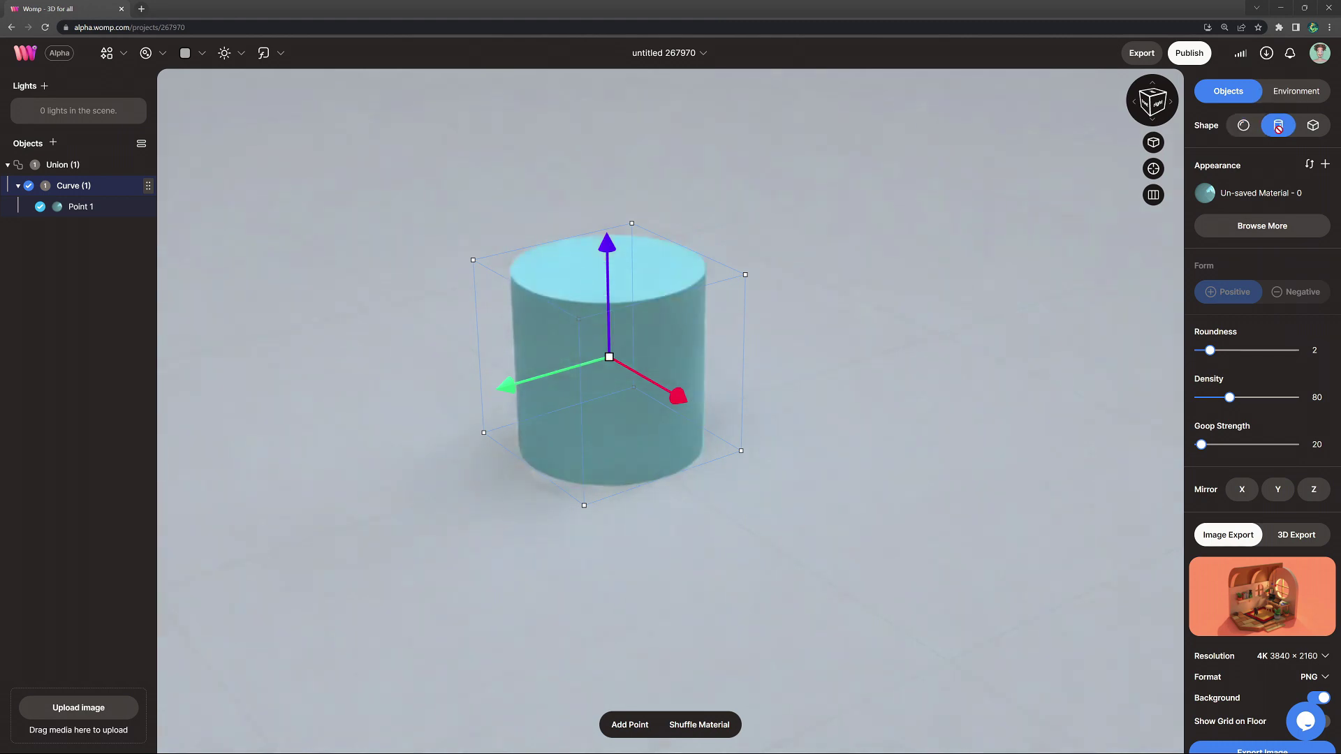
Set the curve's roundness to 6, density to 250 and goop strength to 10, with mirroring on the Y axis.
left_click_drag(1211, 350, 1252, 355)
left_click(1317, 444)
left_click(1279, 491)
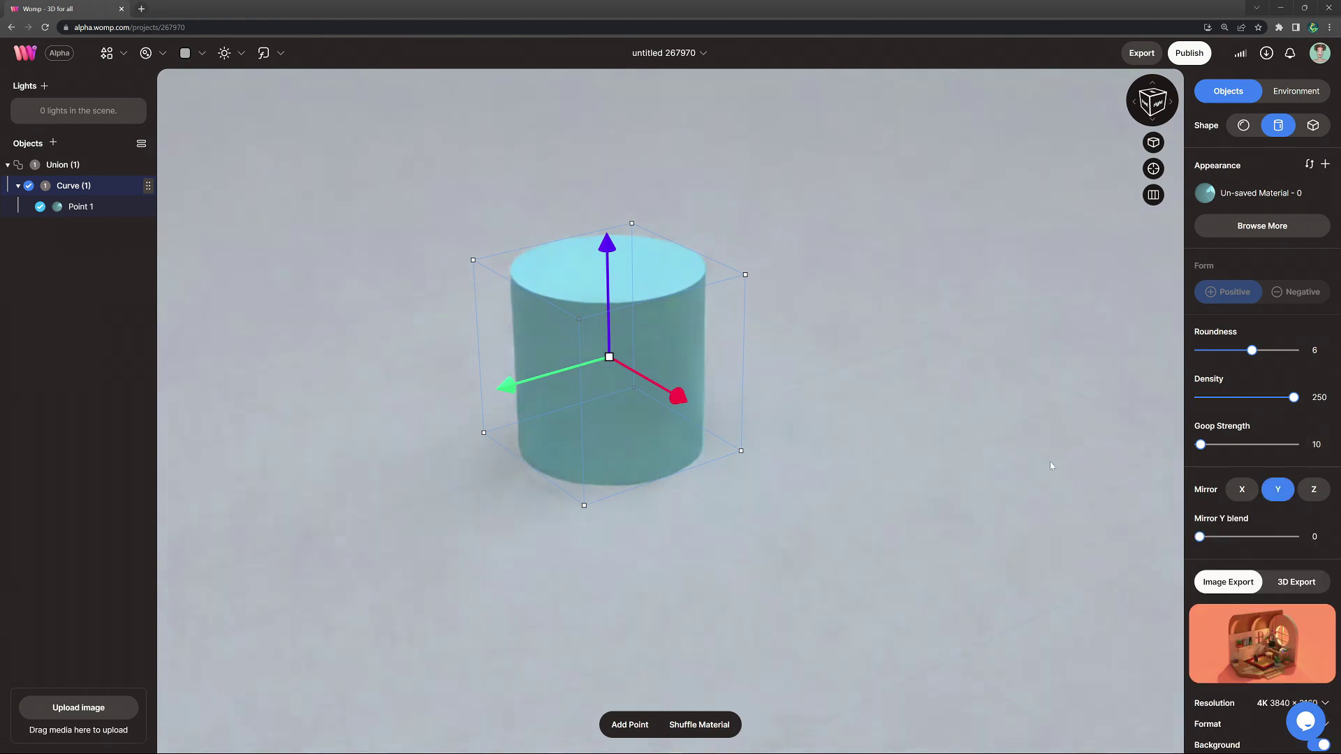
Raise the cylinder curve above the floor to a Y position of about 82, checking its mirrored copy from below.
left_click_drag(869, 462, 758, 389)
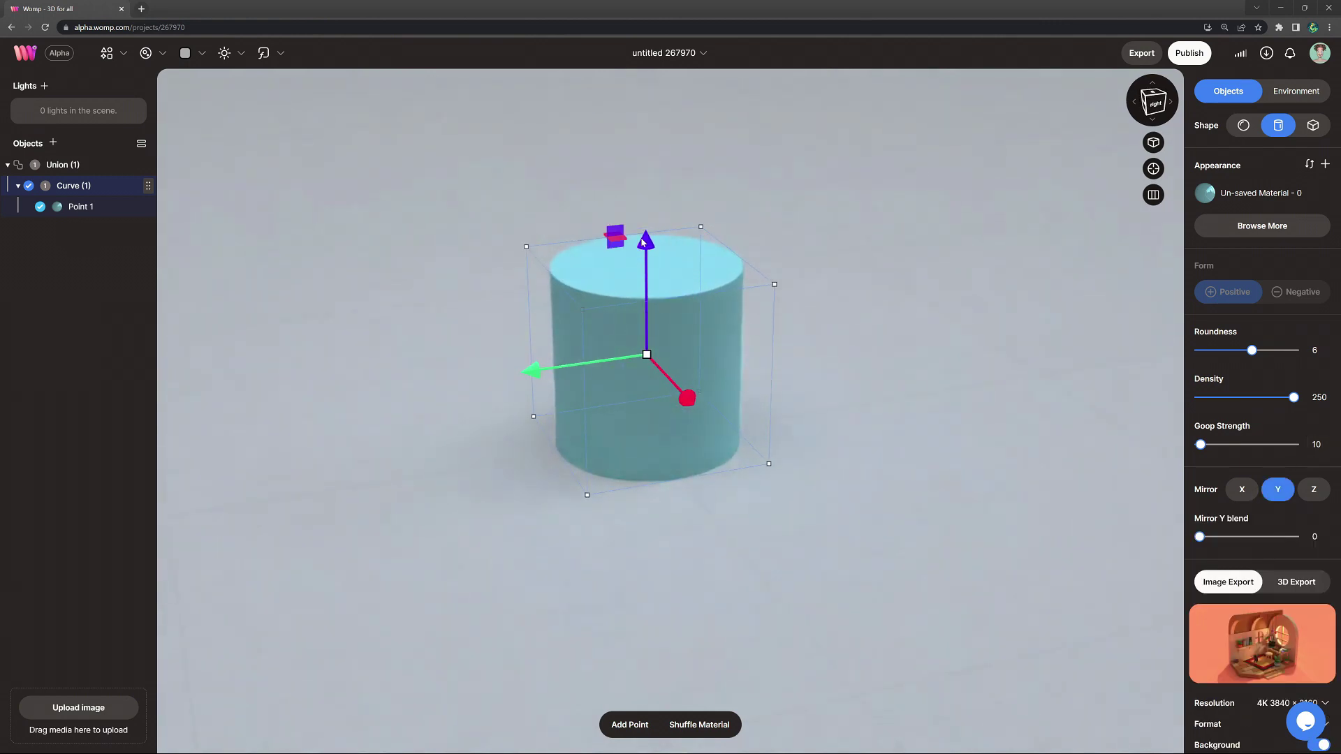
left_click_drag(643, 197, 645, 166)
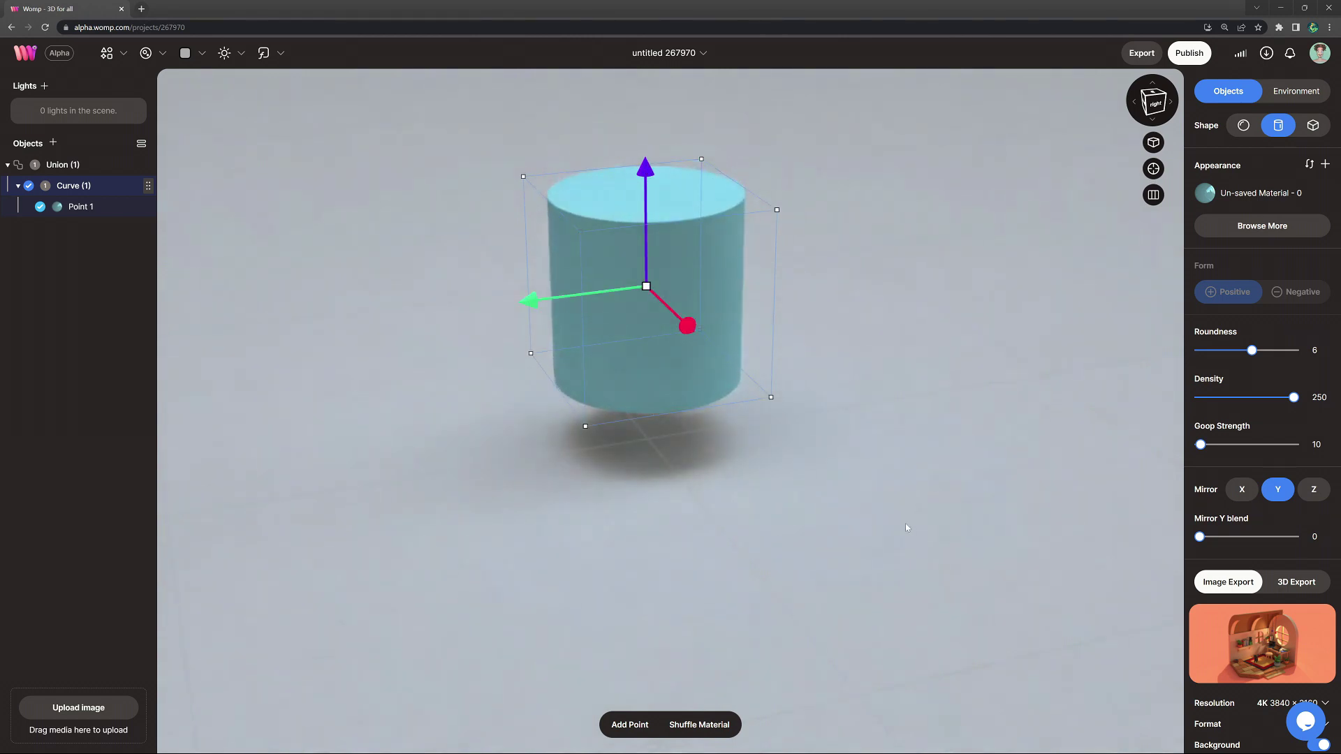
left_click_drag(905, 528, 845, 311)
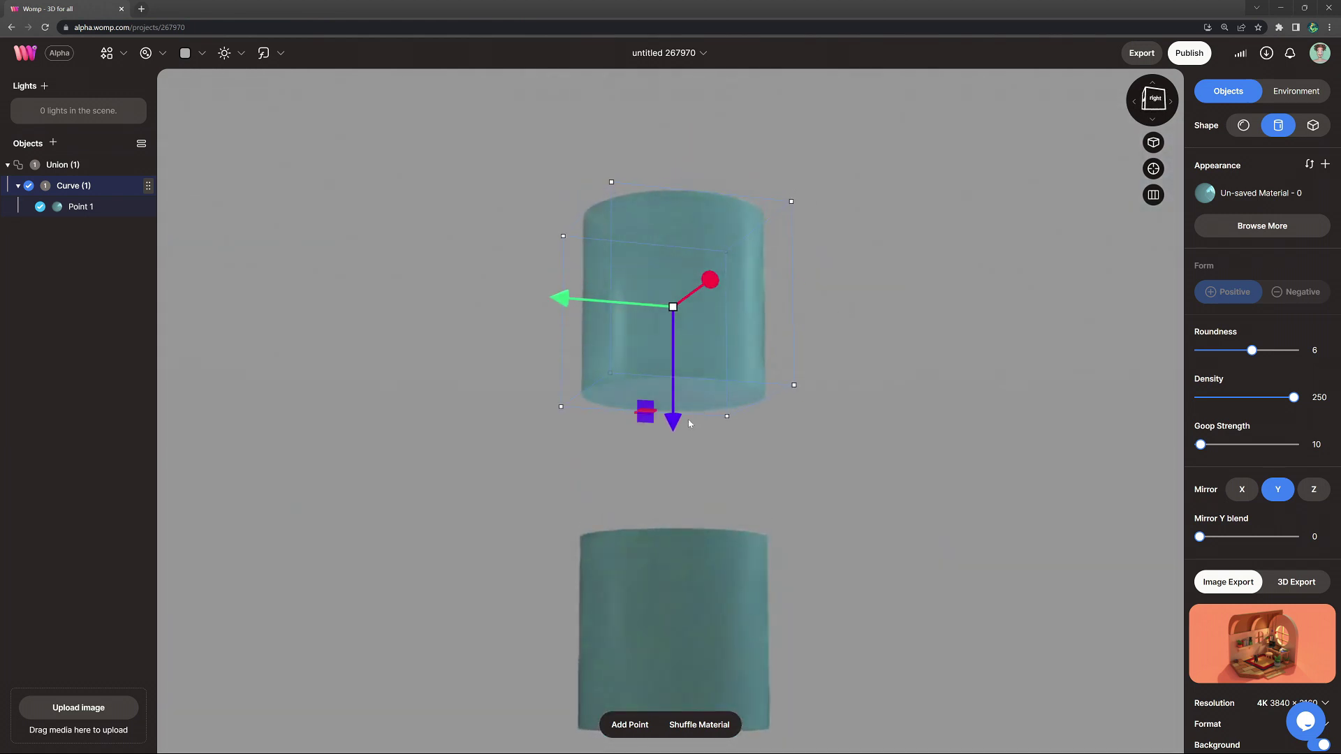
mouse_move(674, 422)
left_mouse_down()
mouse_move(676, 338)
mouse_move(679, 625)
mouse_move(672, 435)
left_mouse_up()
left_click_drag(729, 470, 734, 698)
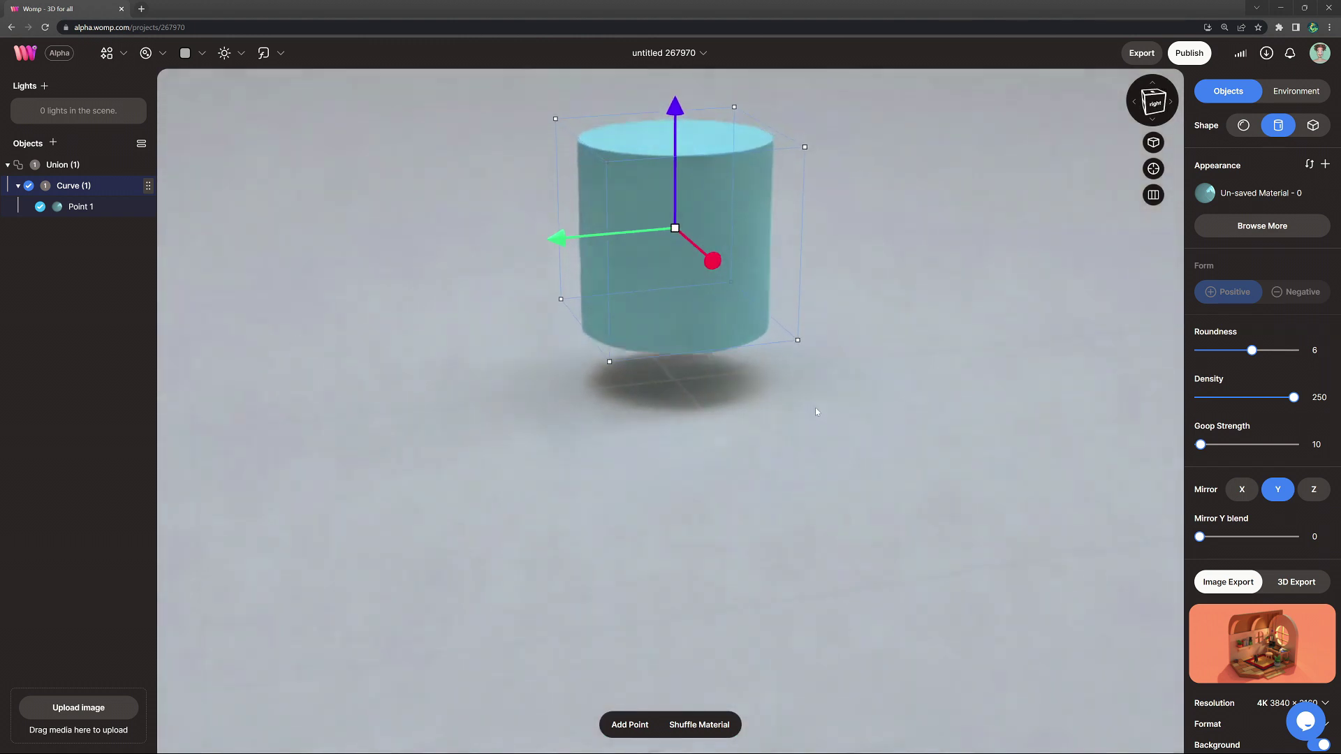
right_click_drag(816, 409, 821, 480)
left_click_drag(821, 484, 804, 493)
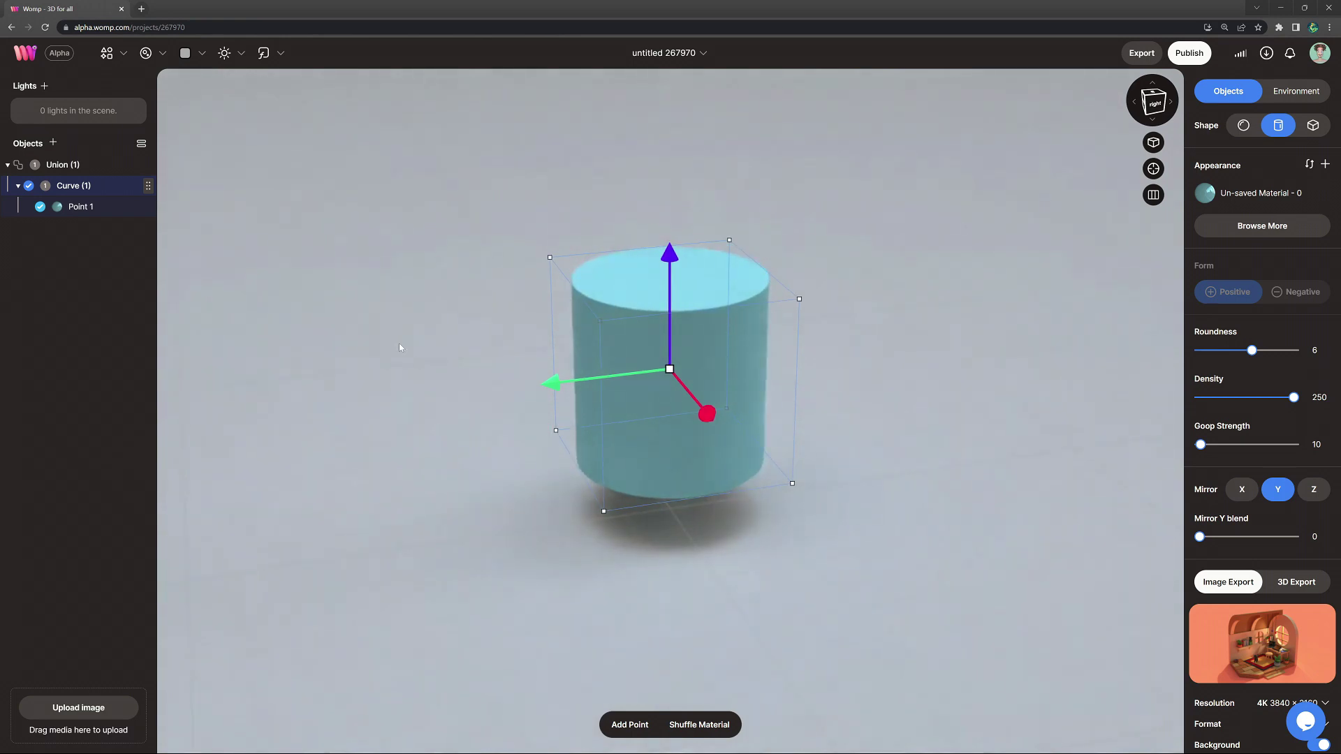
Try moving the whole Union upward and sideways to see how the mirrored copy follows.
left_click(85, 172)
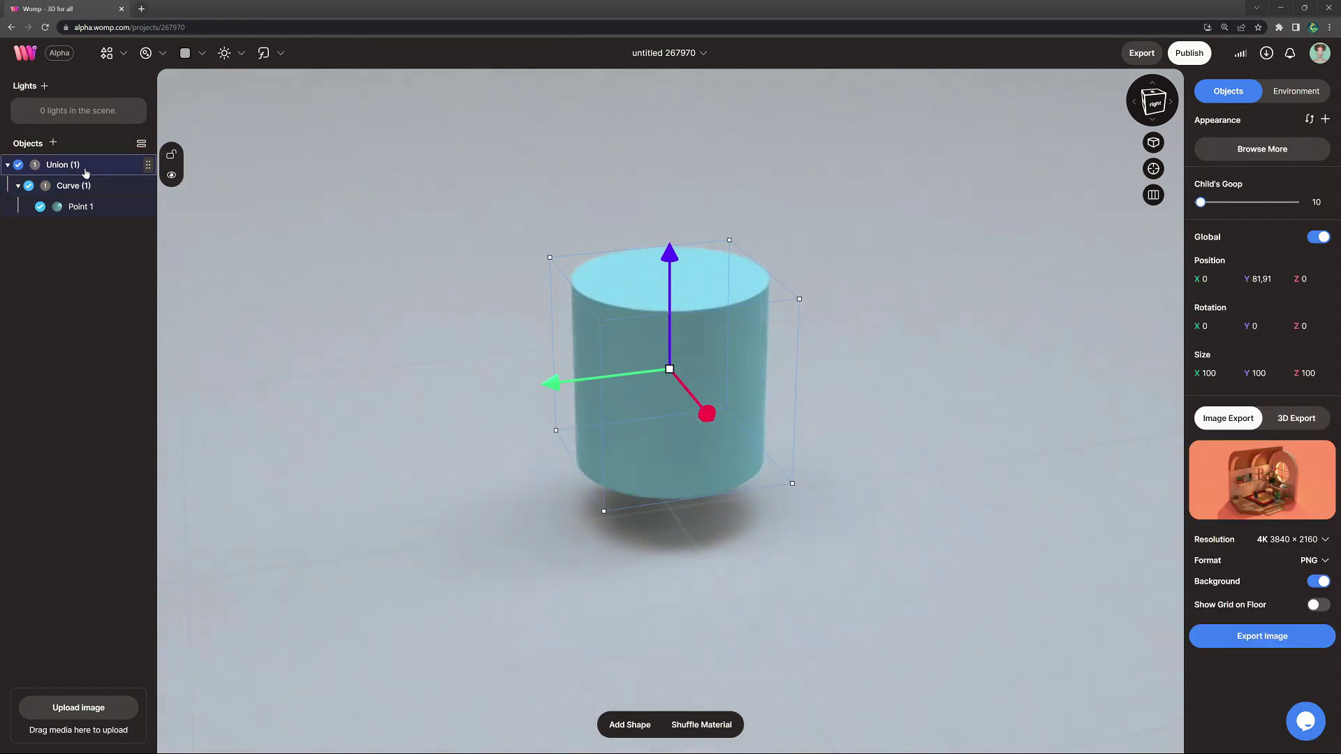
left_click_drag(669, 253, 661, 30)
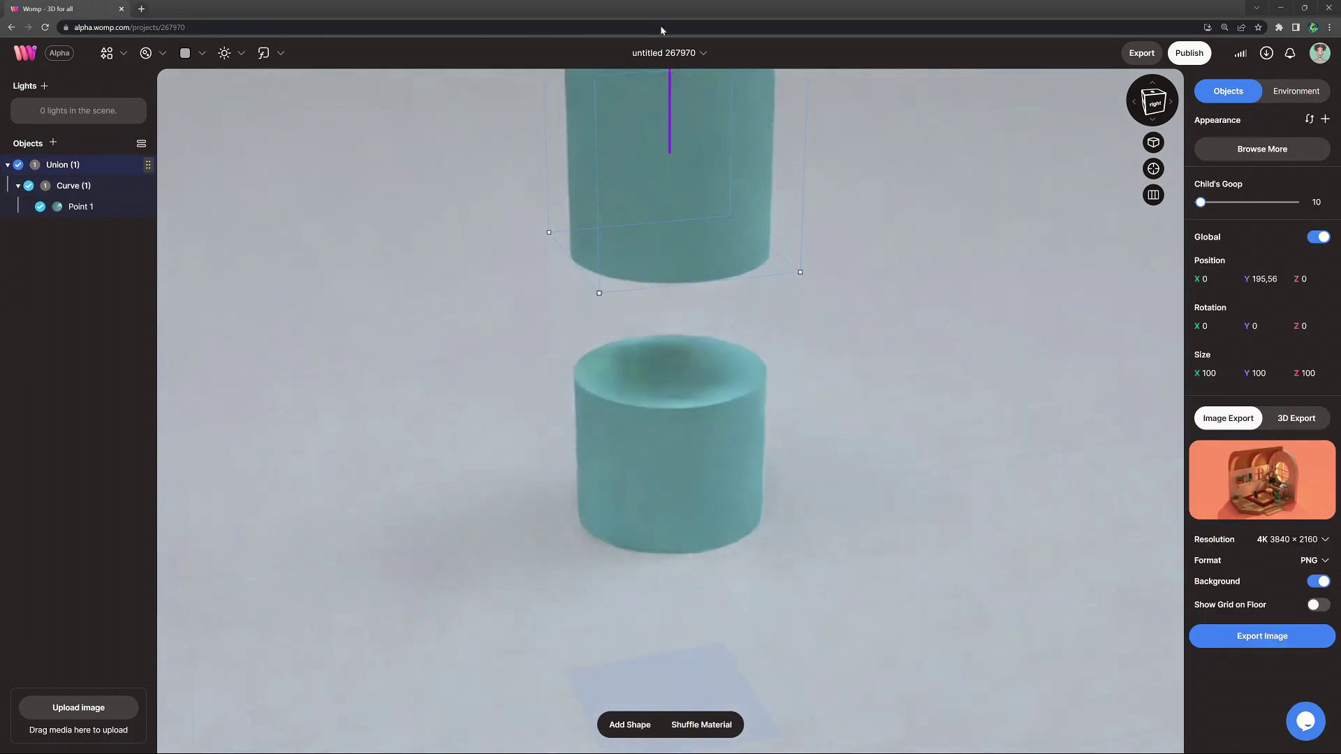
left_click_drag(552, 164, 580, 193)
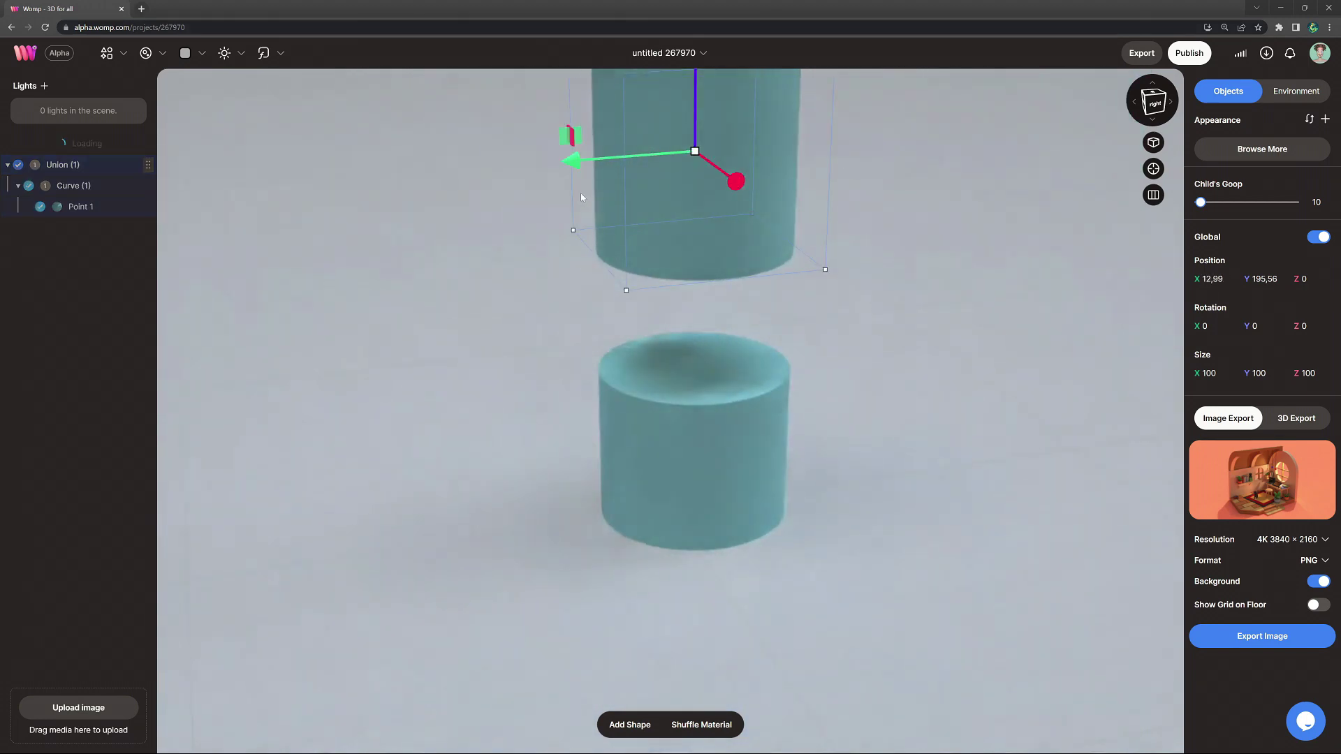
key("ctrl+z")
key("ctrl+z")
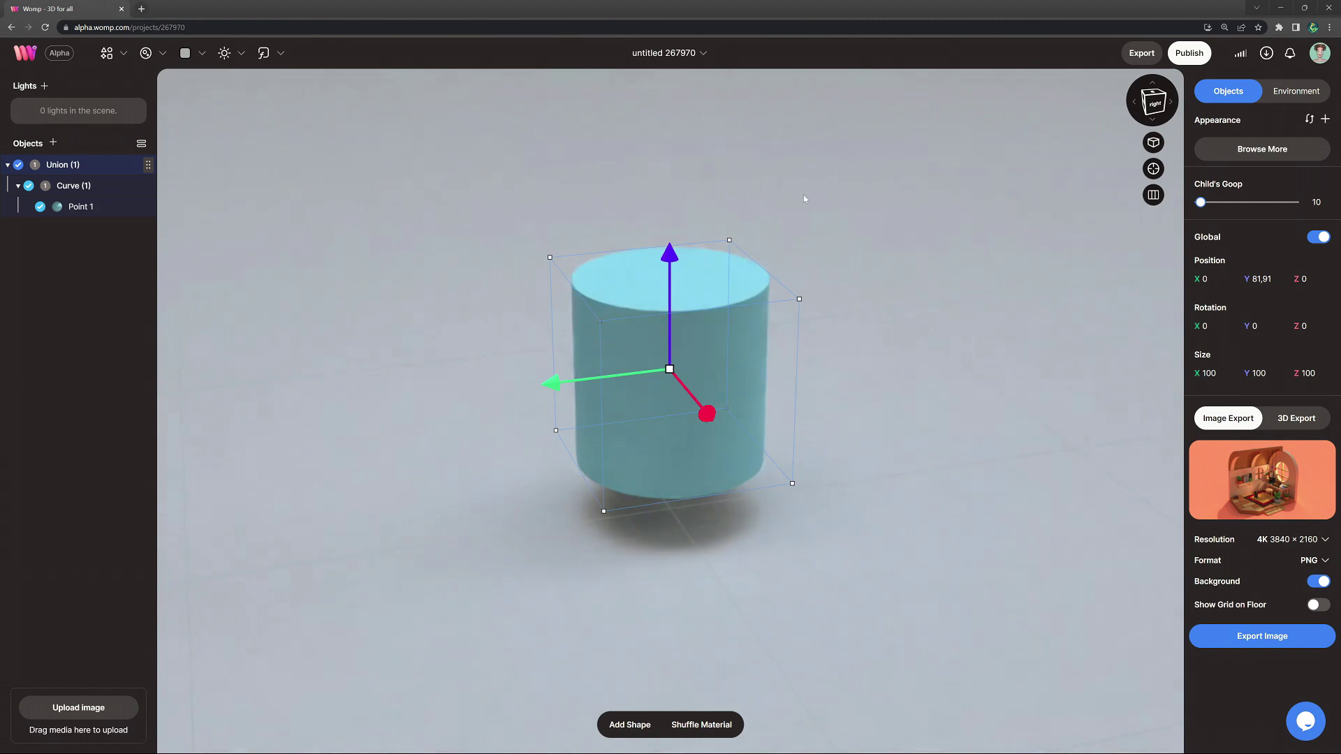
Flatten Point 1 of the curve to a height of about 32 and raise it to about Y 118.
left_click(950, 259)
scroll(918, 326, "down", 3)
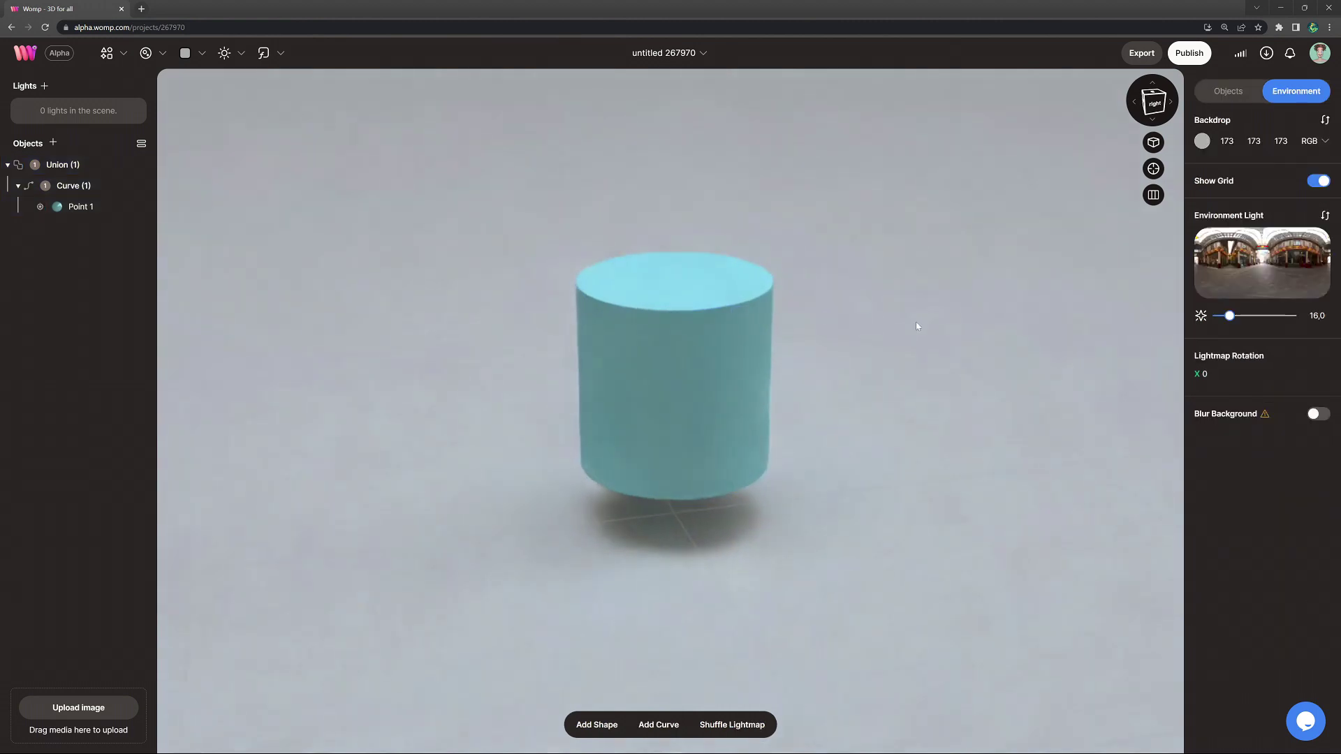
left_click(93, 206)
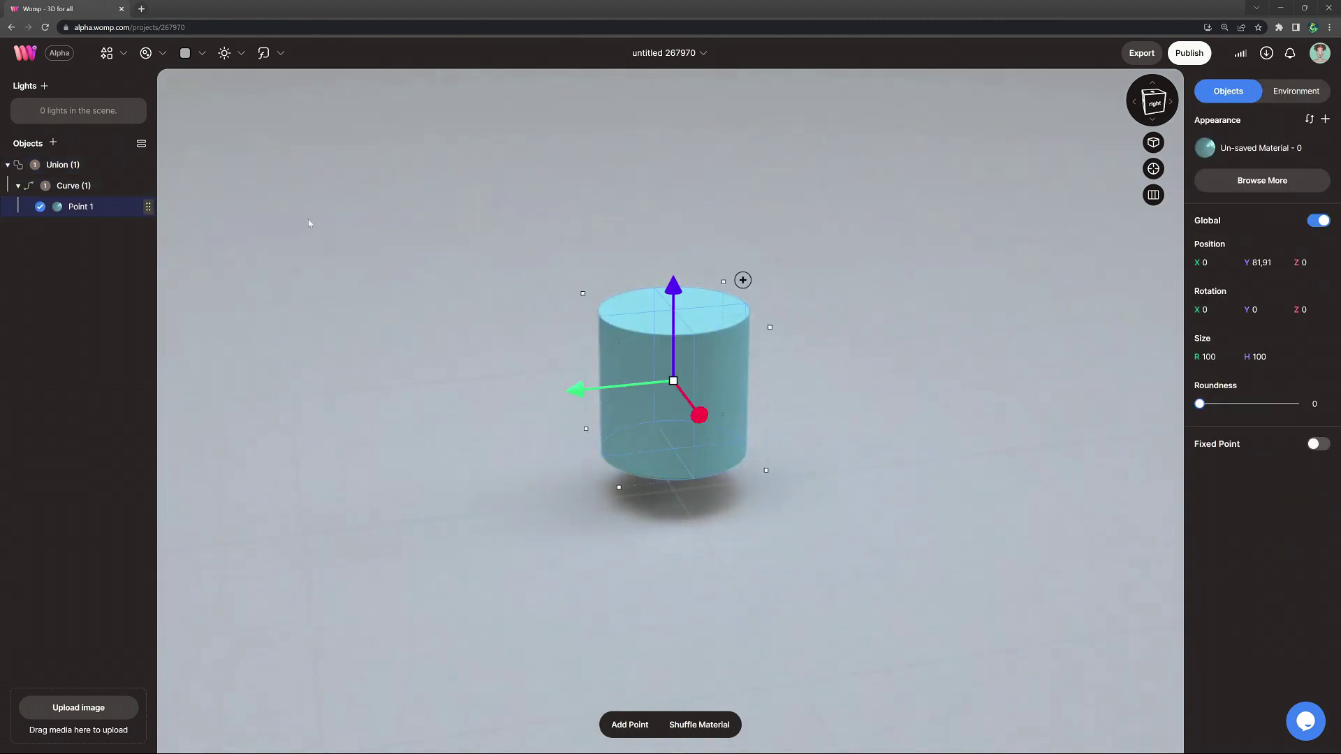
left_click_drag(678, 274, 680, 339)
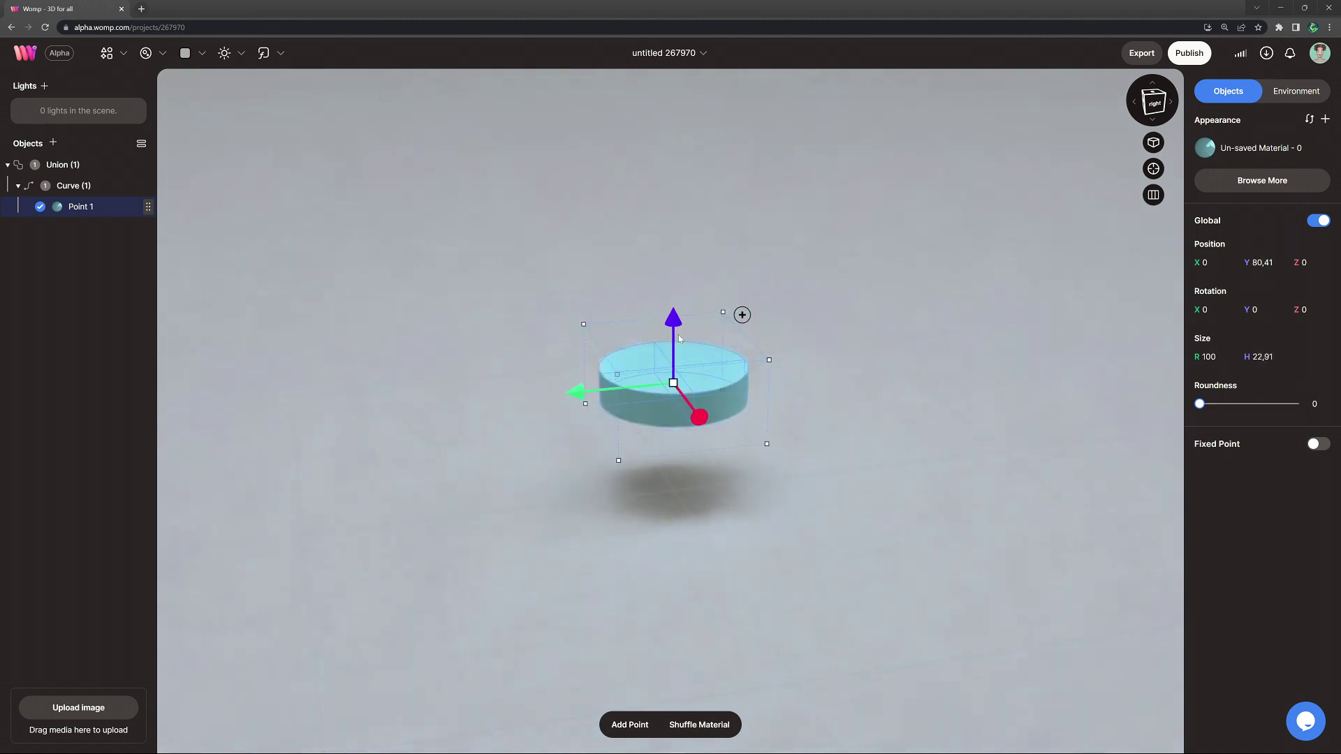
left_click_drag(679, 270, 672, 251)
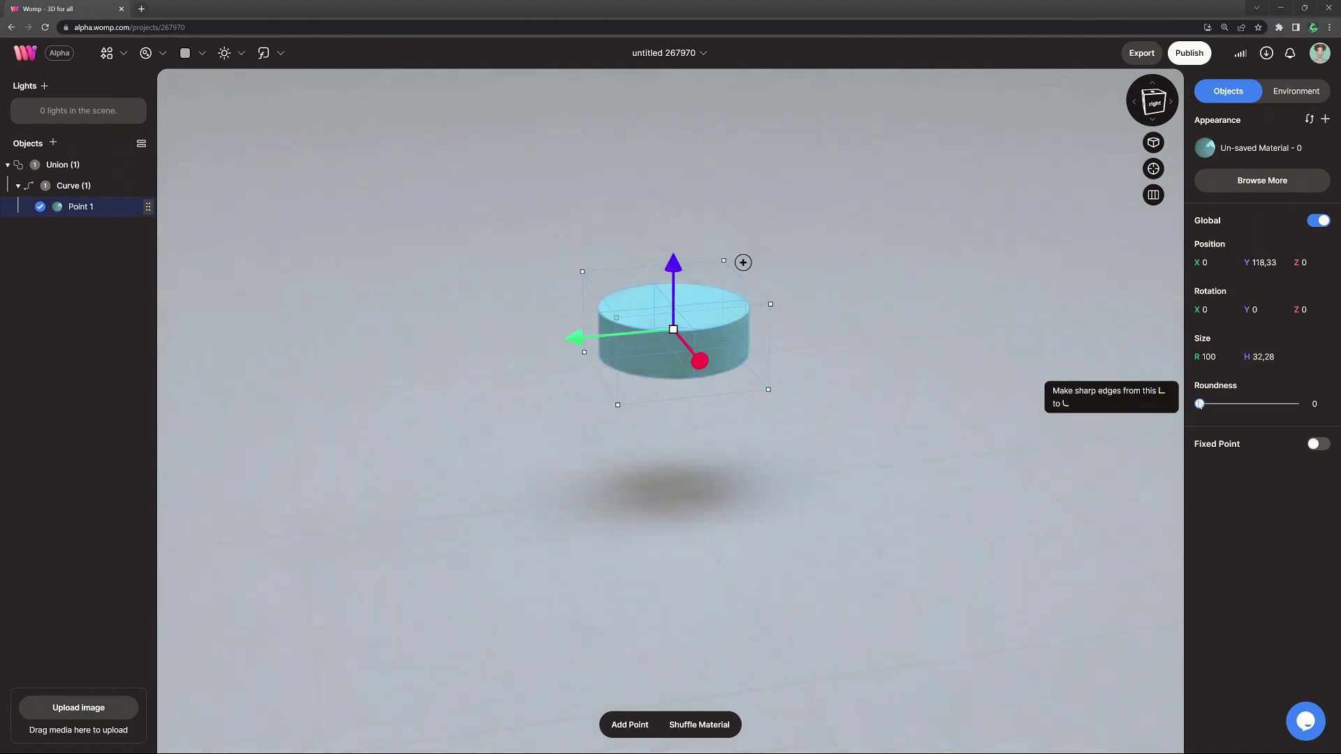
Set Point 1's roundness to 100 and change its material colour to off-white, RGB 255, 248, 235.
left_click_drag(1199, 404, 1295, 409)
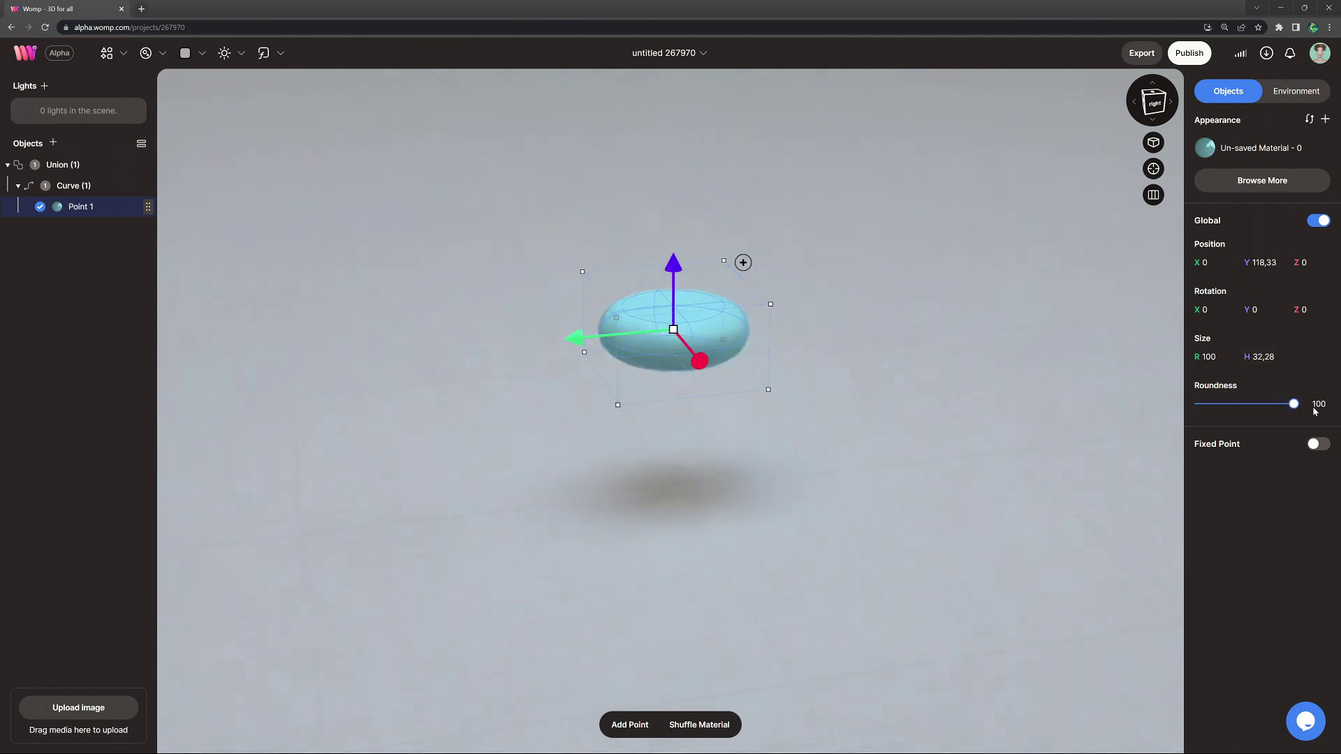
left_click(1250, 155)
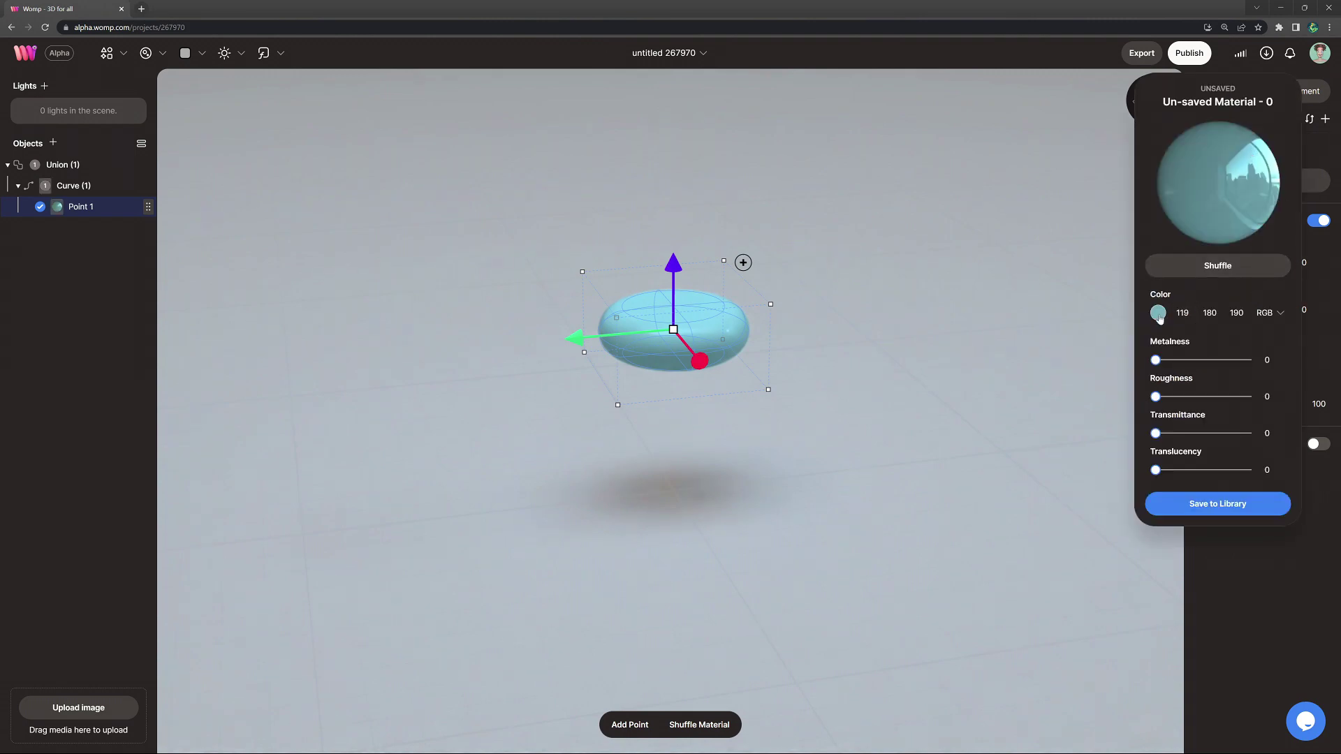
left_click(1158, 314)
left_click(1000, 417)
left_click(998, 320)
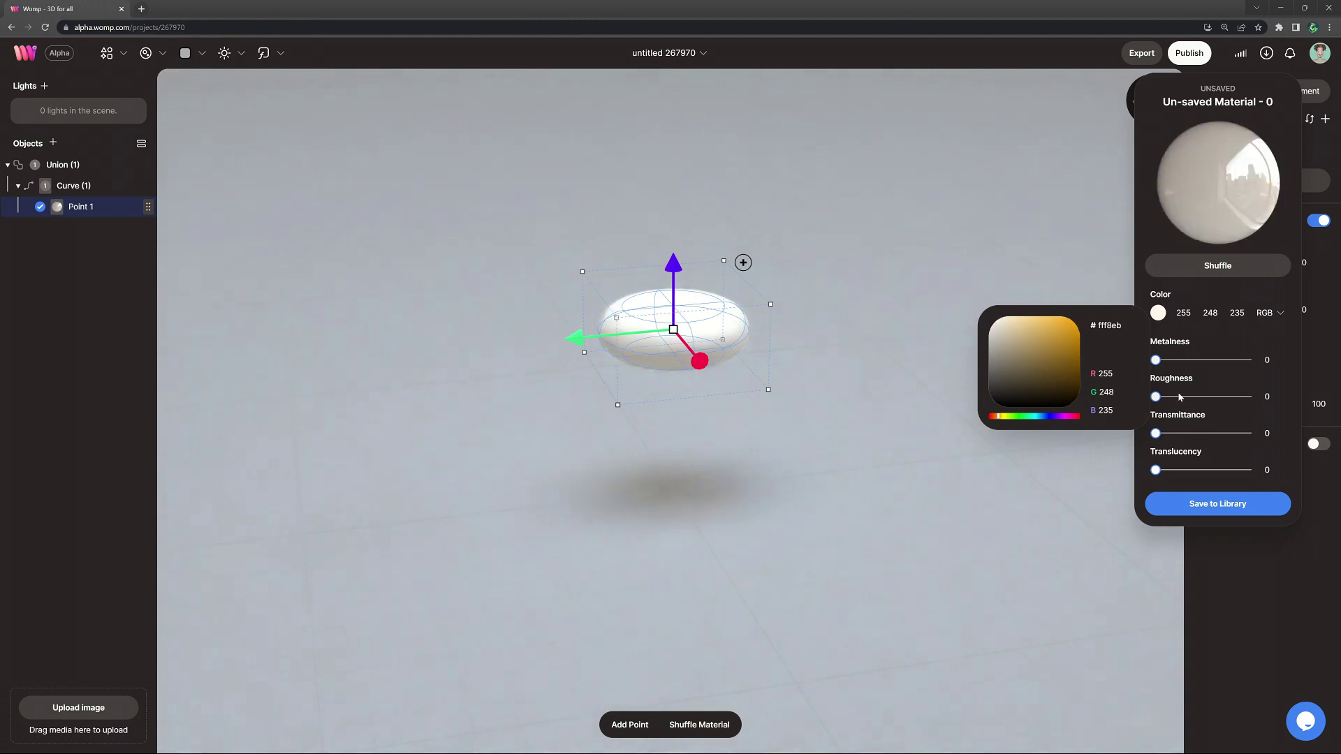
Set Point 1's material to transmittance 93 and roughness 15, and save it to the library as "glass".
left_click_drag(1156, 396, 1221, 434)
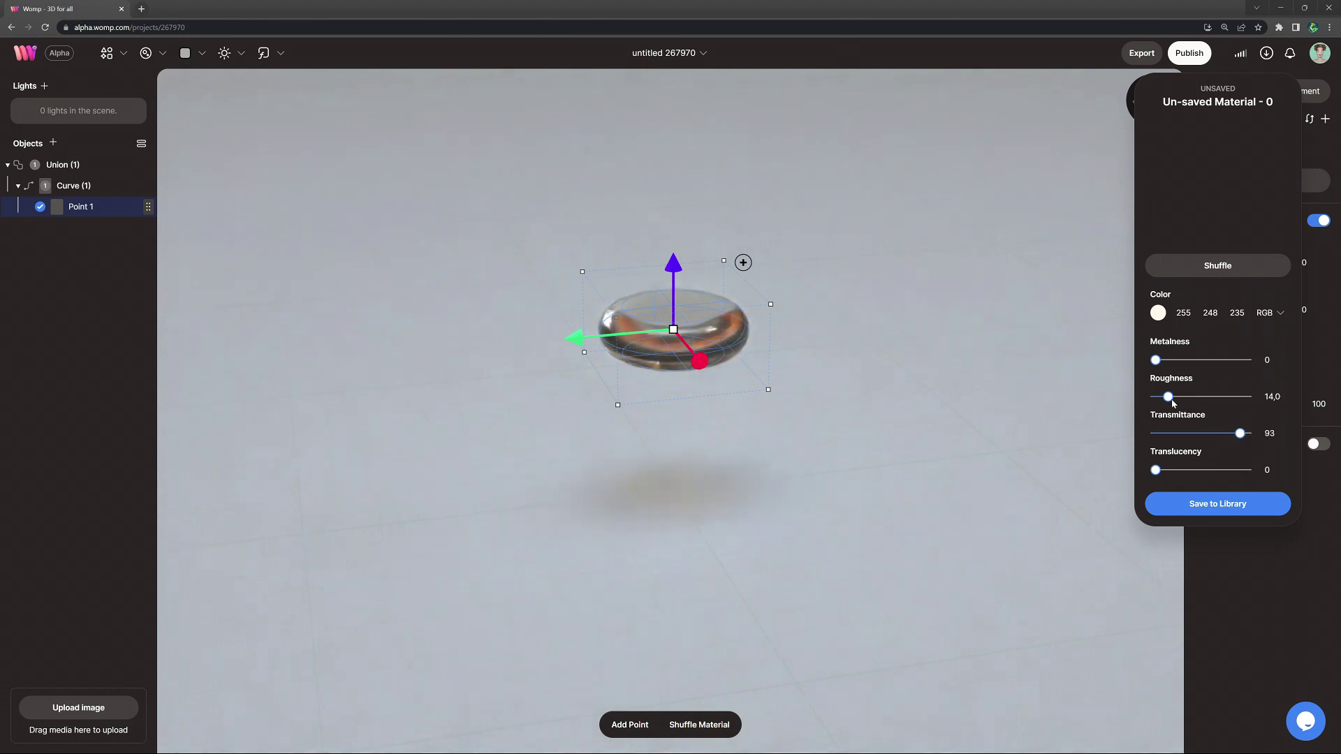
left_click_drag(1172, 400, 1170, 398)
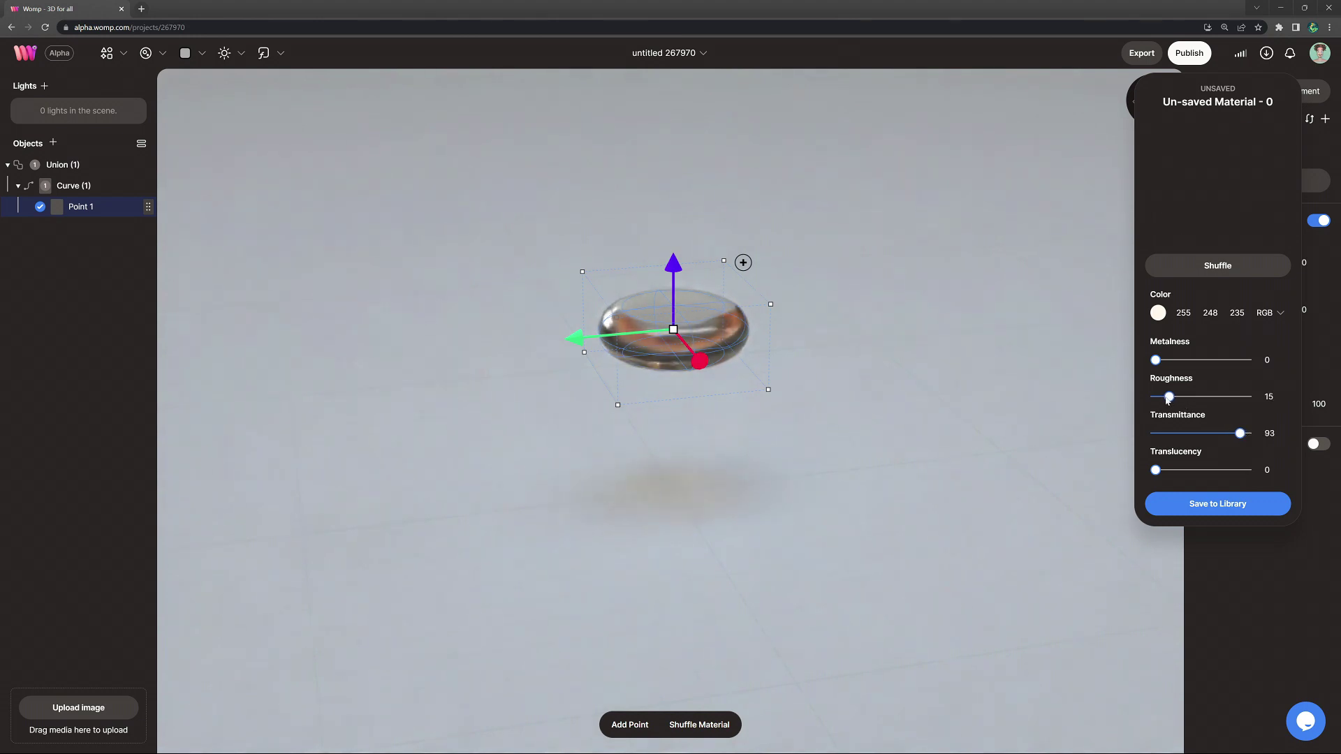
left_click(1219, 498)
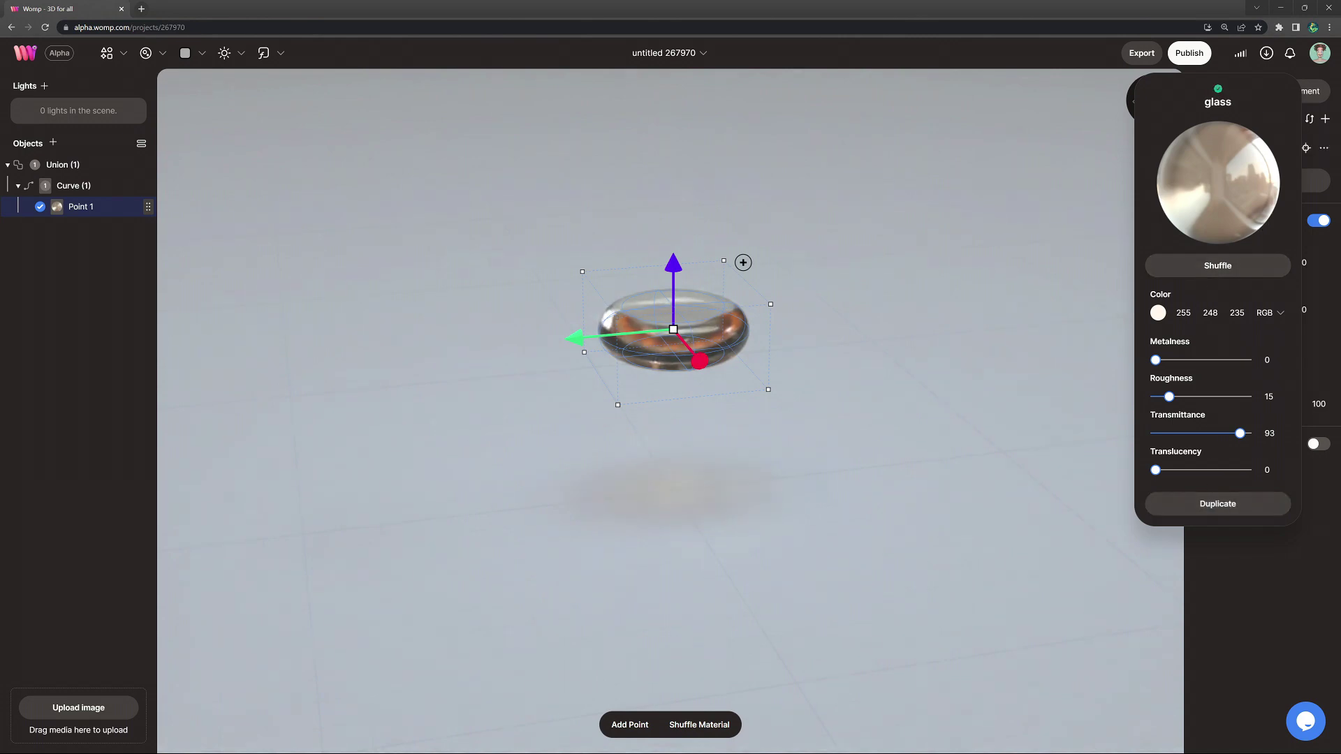
left_click(1040, 208)
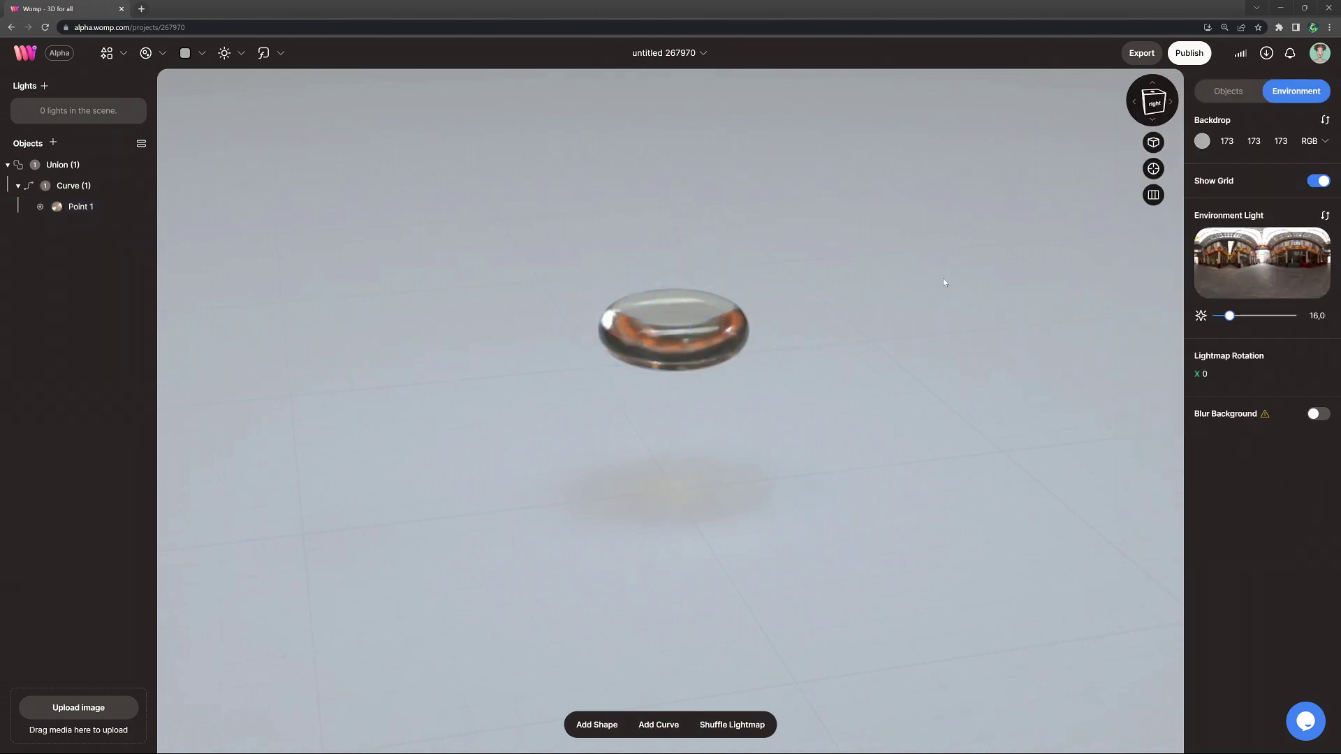
Duplicate Point 1, lower the copy to about Y 86, and scale it down to about radius 81 and height 26.
left_click(695, 315)
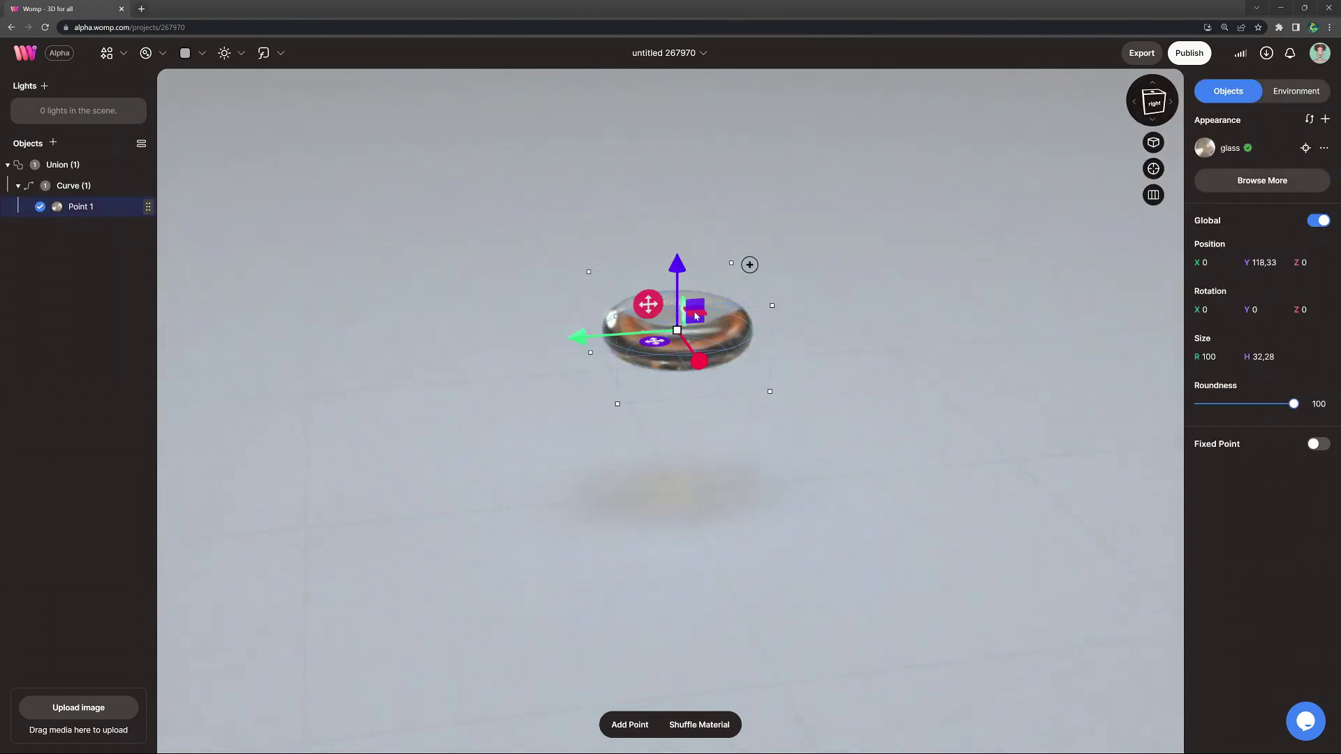
key("ctrl+d")
left_click_drag(680, 266, 678, 311)
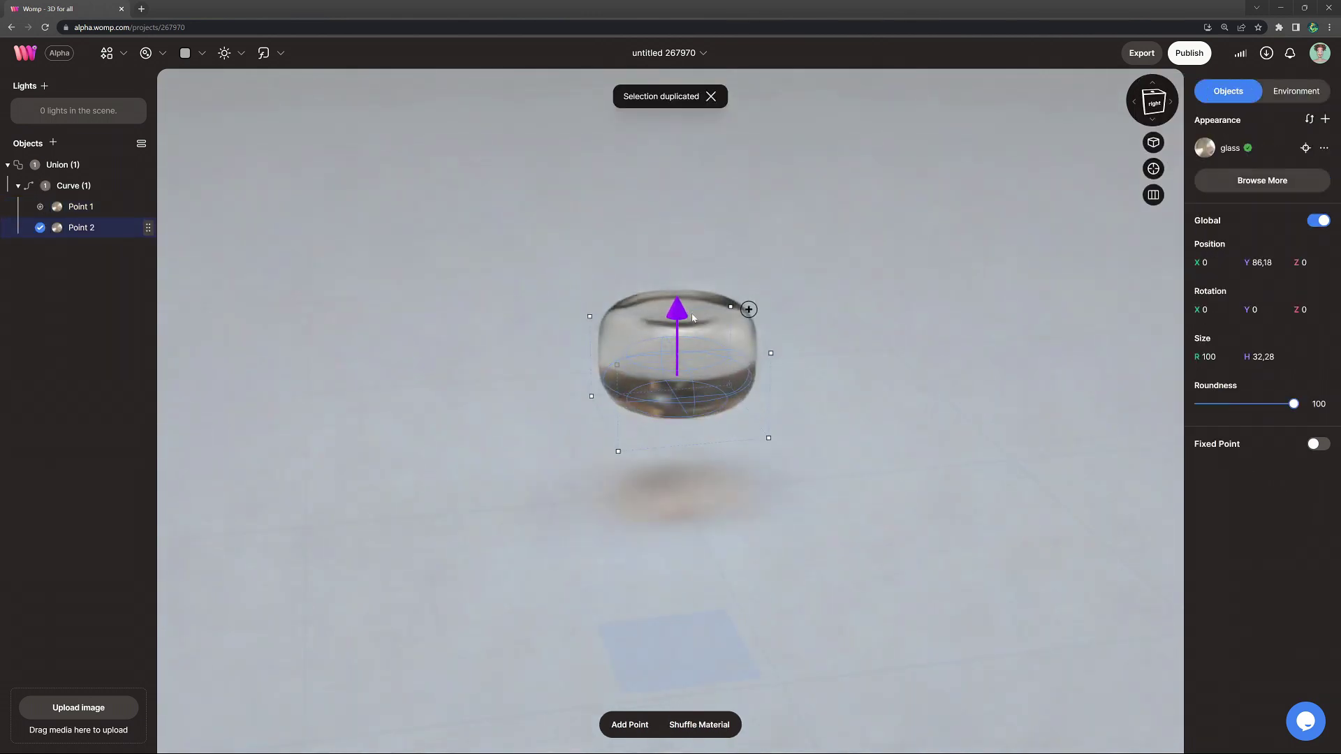
left_click_drag(677, 378, 661, 351)
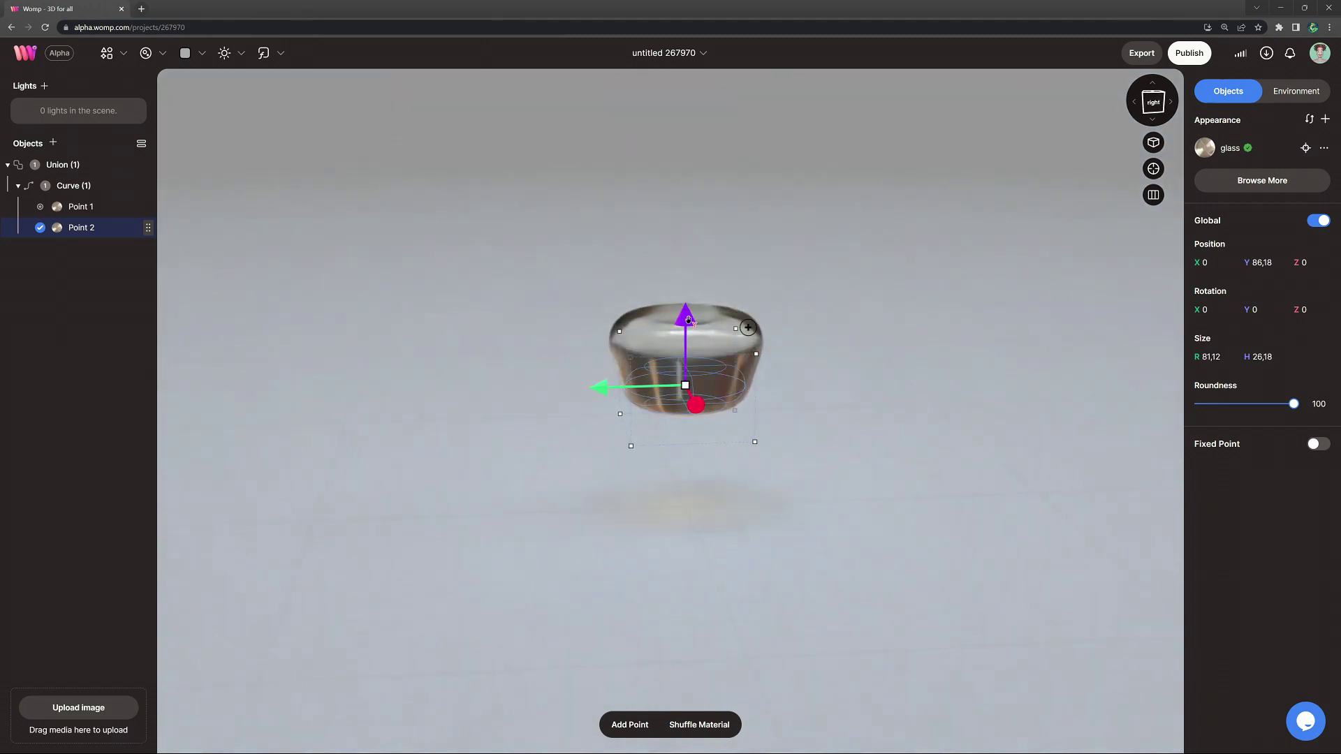
Duplicate Point 2, move the copy below it, and scale it down to about radius 55 and height 18 to taper the curve.
key("ctrl+d")
left_click_drag(688, 319, 686, 371)
left_click_drag(685, 432, 659, 365)
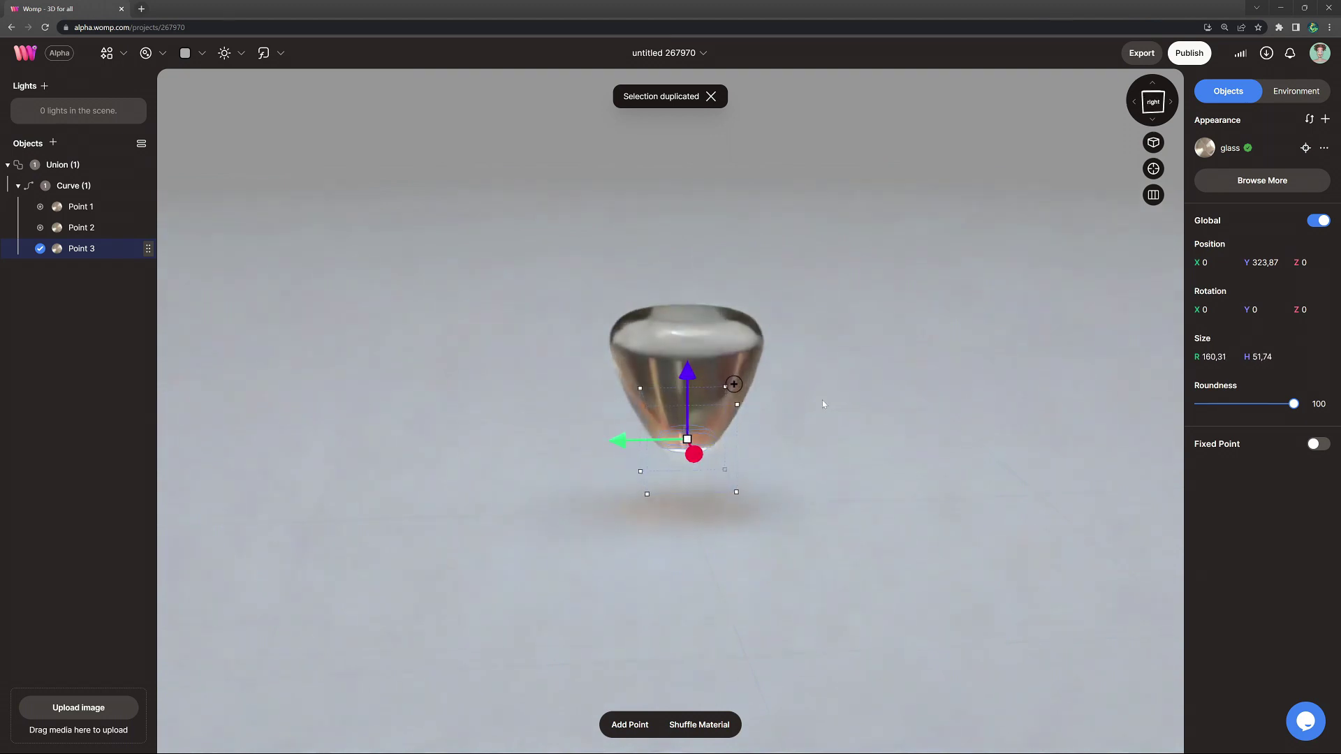
right_click_drag(822, 404, 817, 393)
mouse_move(660, 414)
left_mouse_down()
mouse_move(691, 391)
mouse_move(659, 404)
left_mouse_up()
key("ctrl+d")
left_click(852, 490)
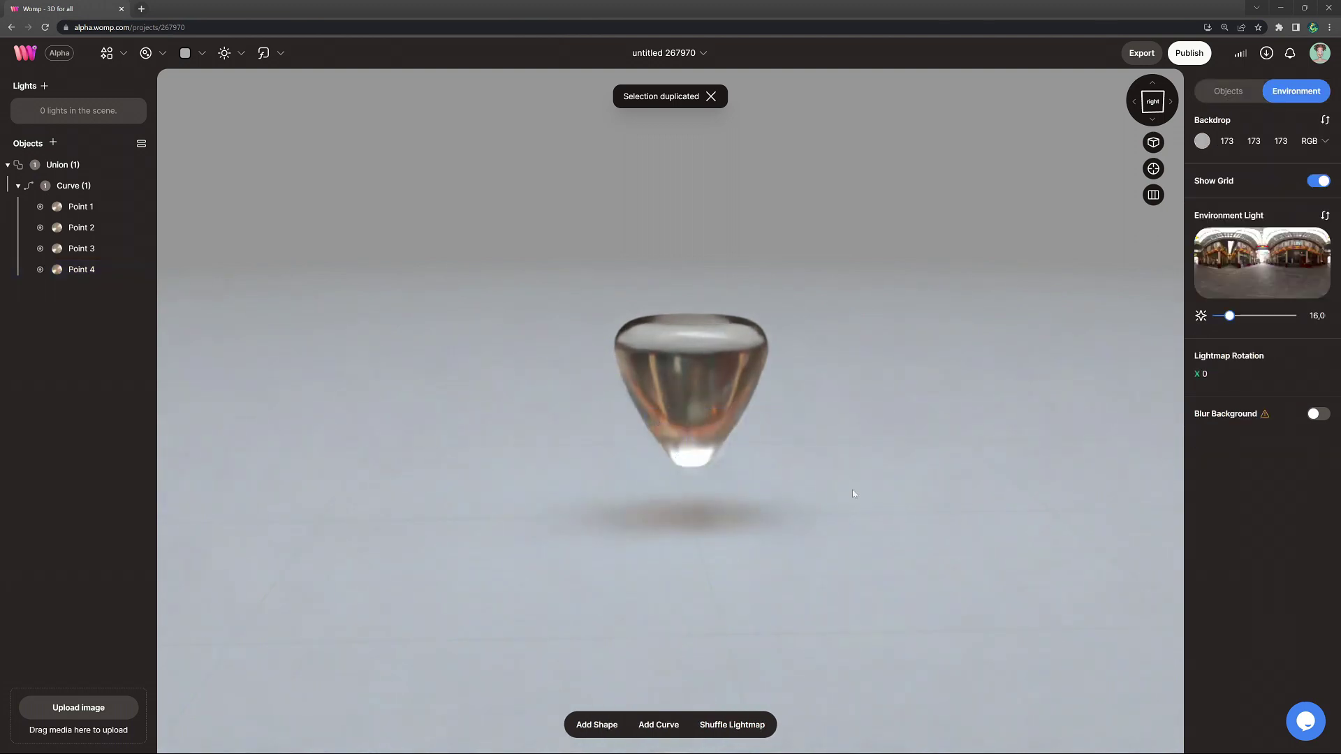
right_click_drag(852, 490, 500, 451)
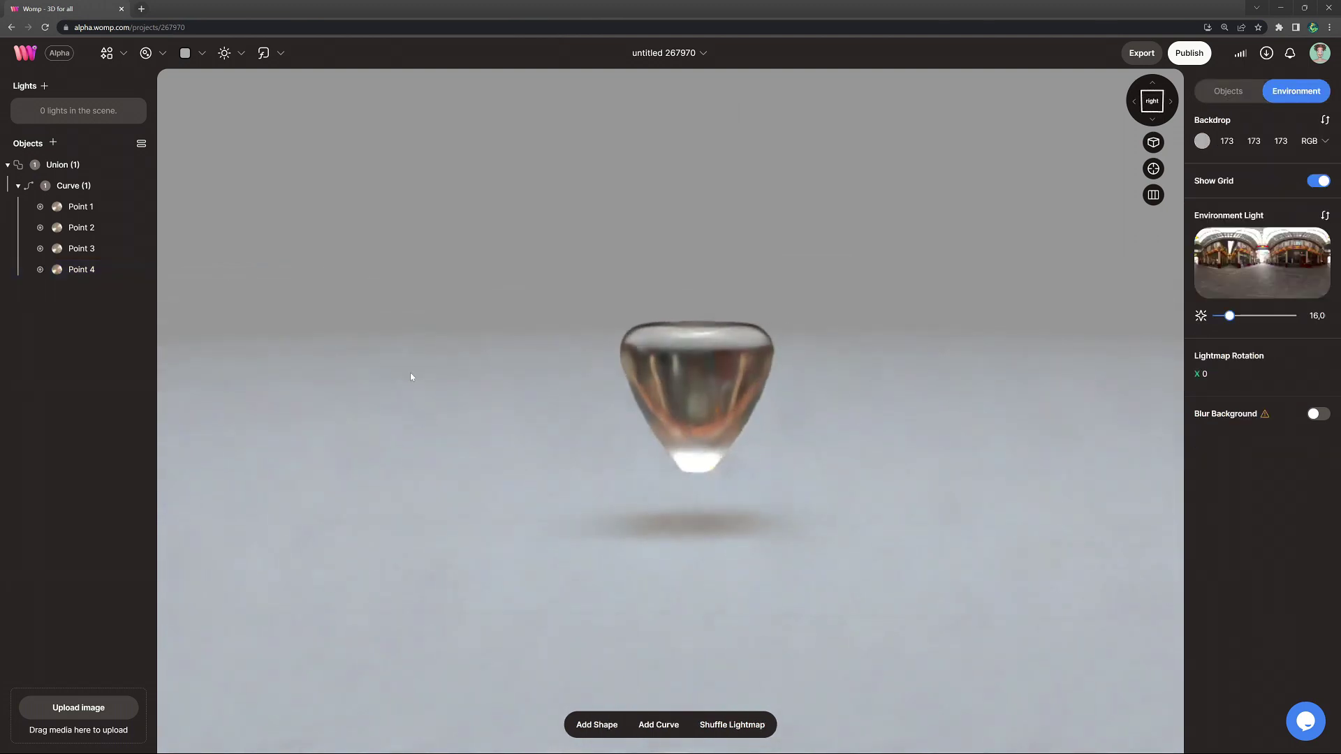
left_click(103, 271)
key("Delete")
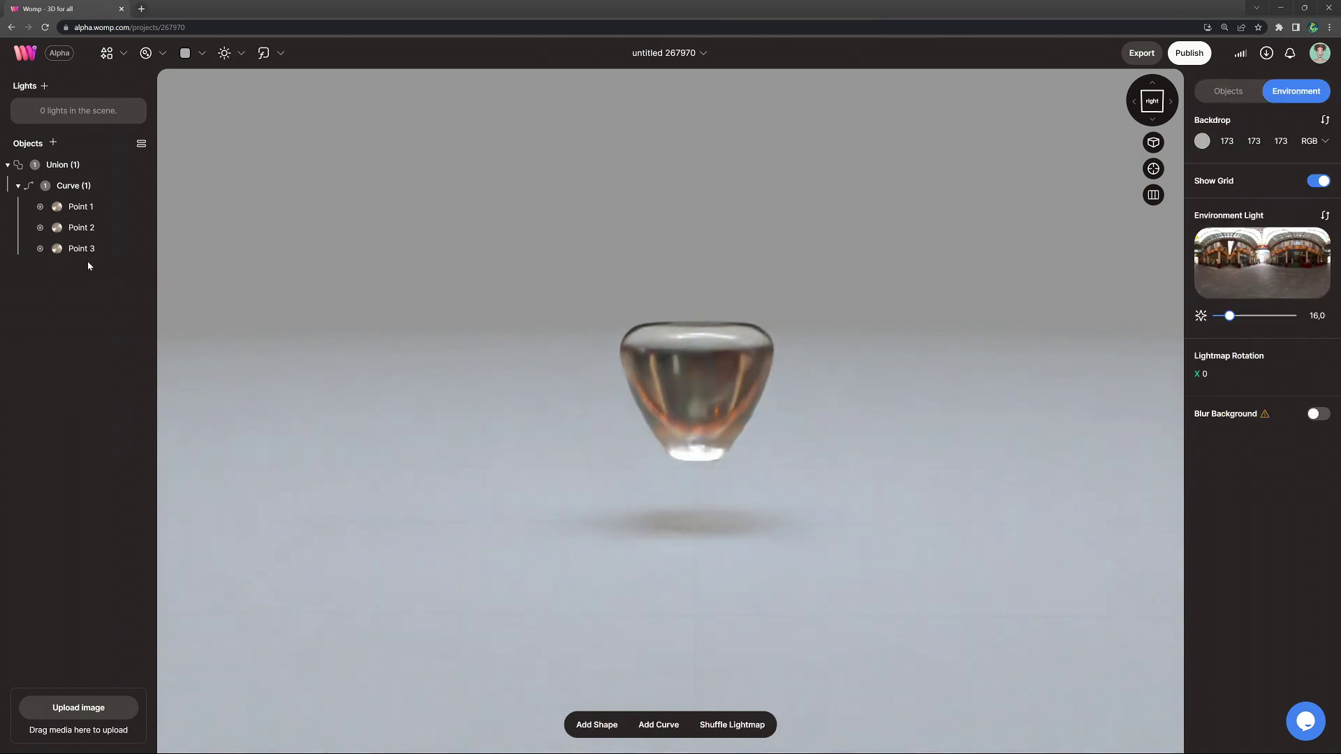
Shrink Point 3 slightly to narrow the lower end of the glass curve.
left_click(86, 256)
right_click_drag(890, 478, 881, 513)
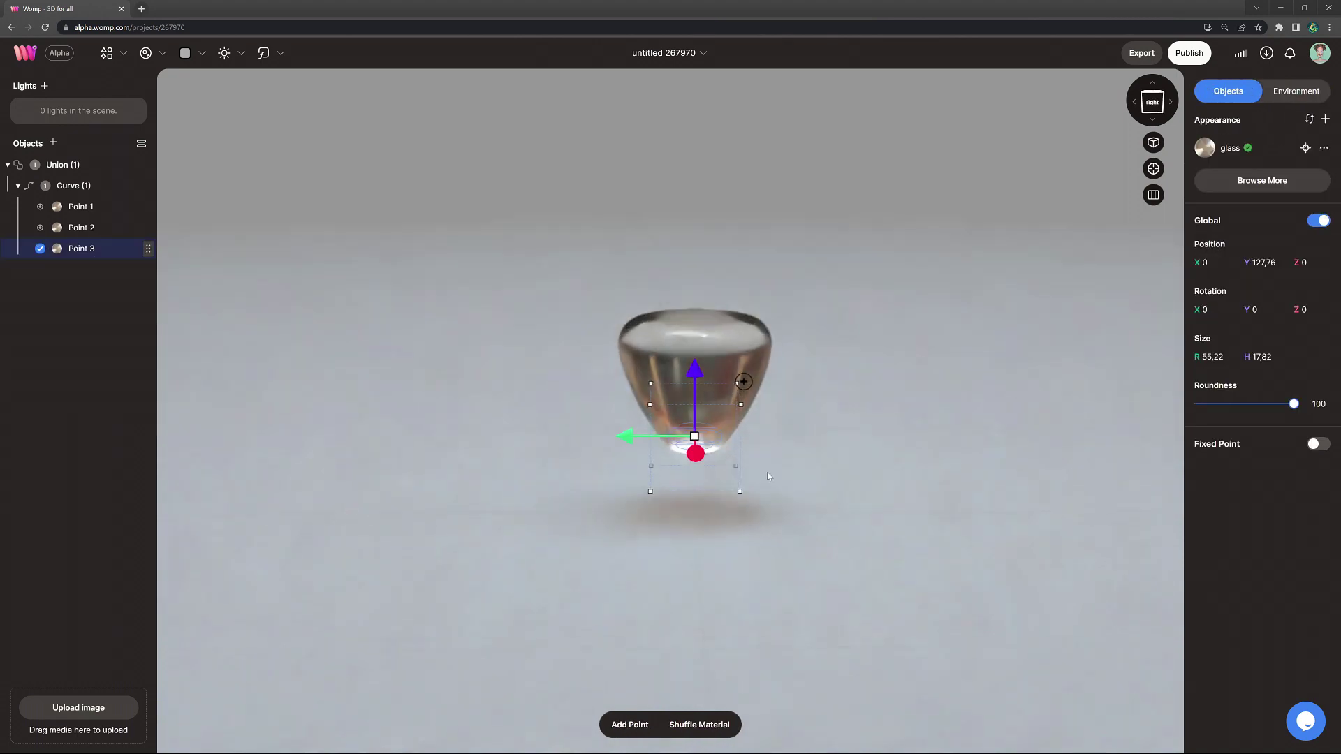
left_click_drag(688, 428, 676, 412)
left_click(849, 420)
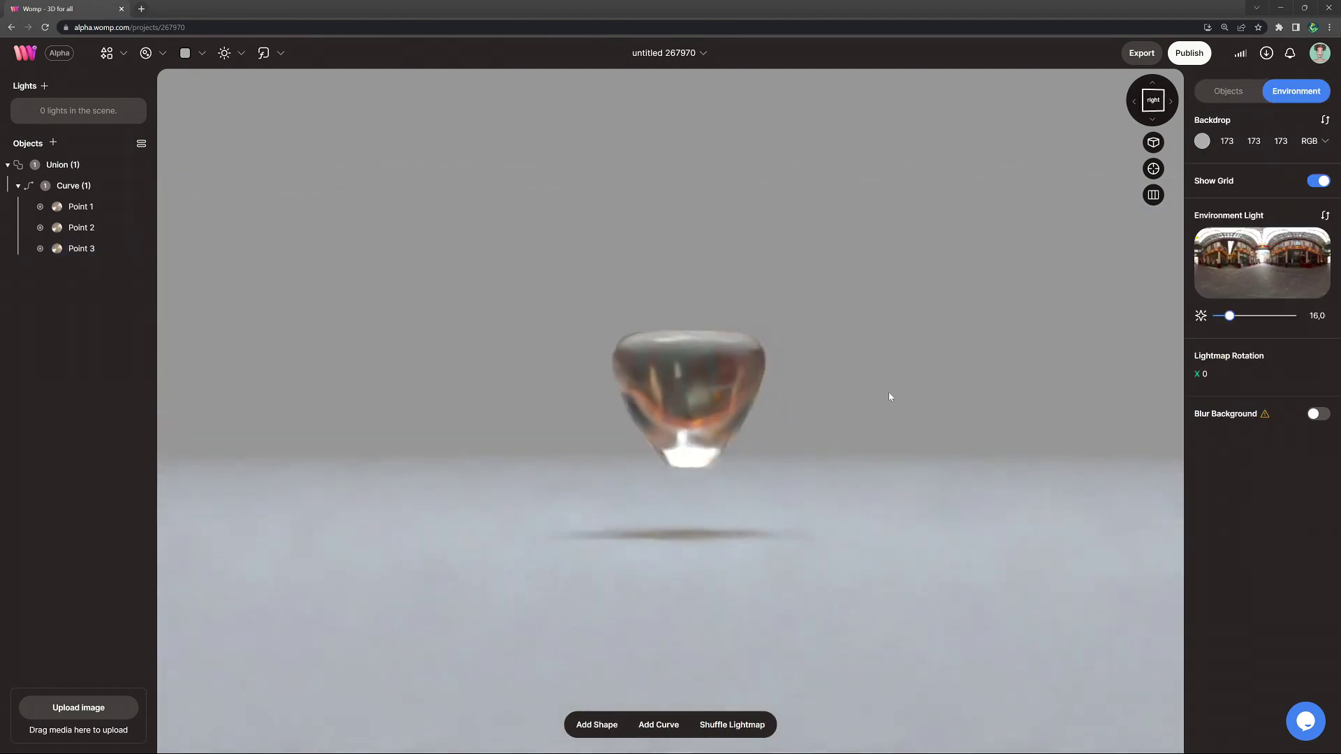
left_click_drag(889, 397, 866, 419)
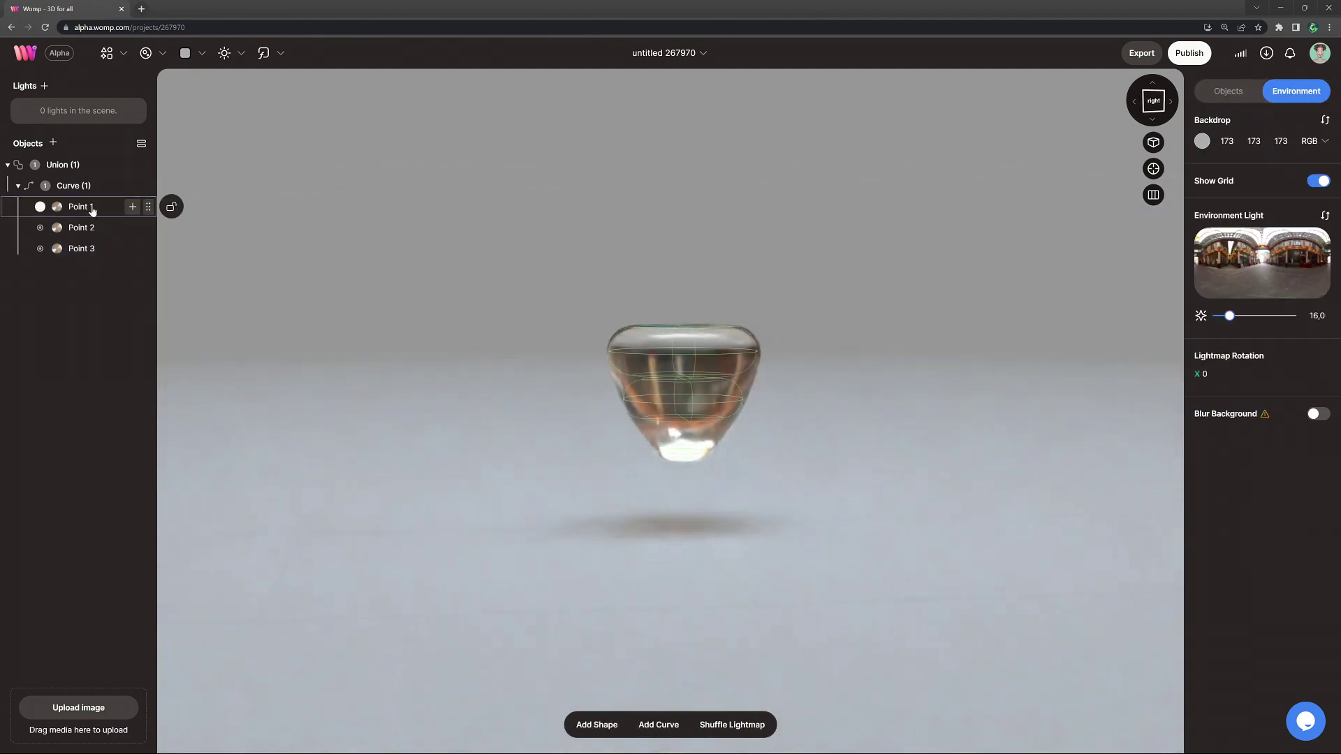
Lower all three curve points together toward the floor, and raise the whole Union to about Y 187.
left_click(91, 209)
left_click(103, 249, "shift")
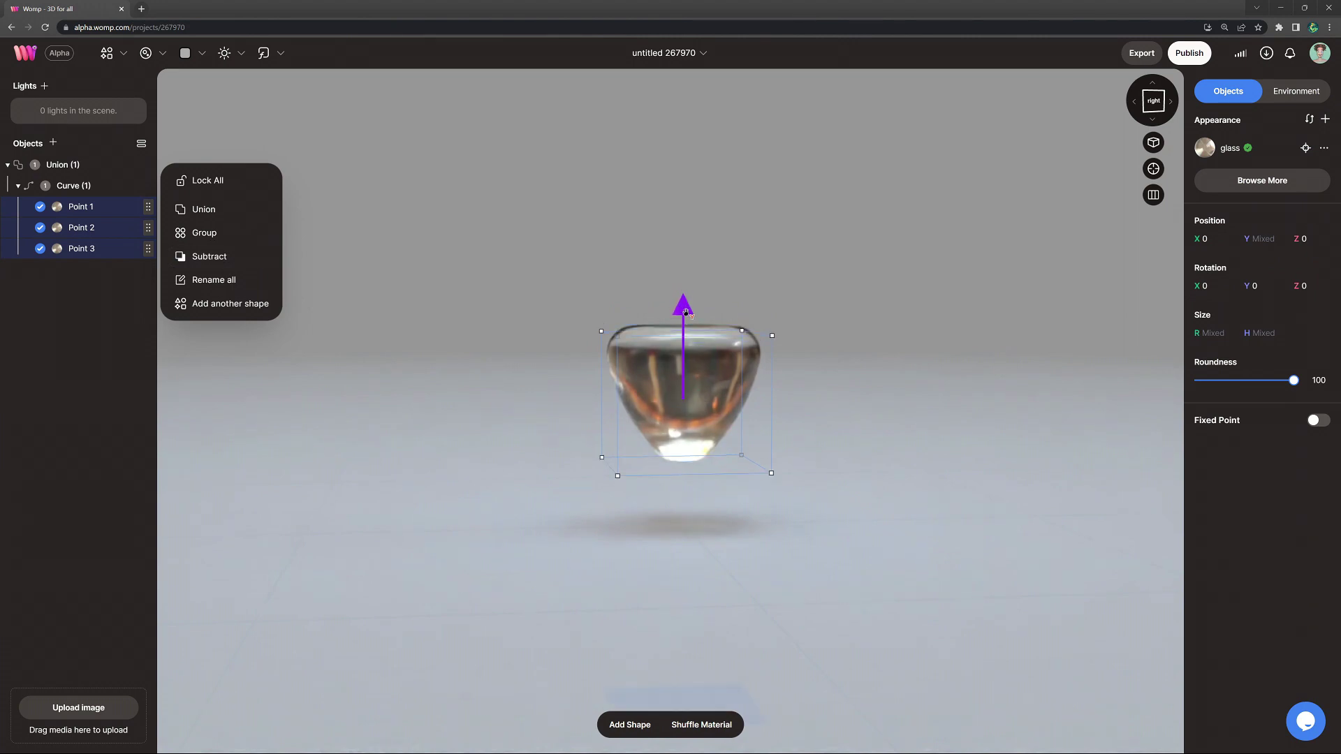
left_click_drag(686, 313, 687, 363)
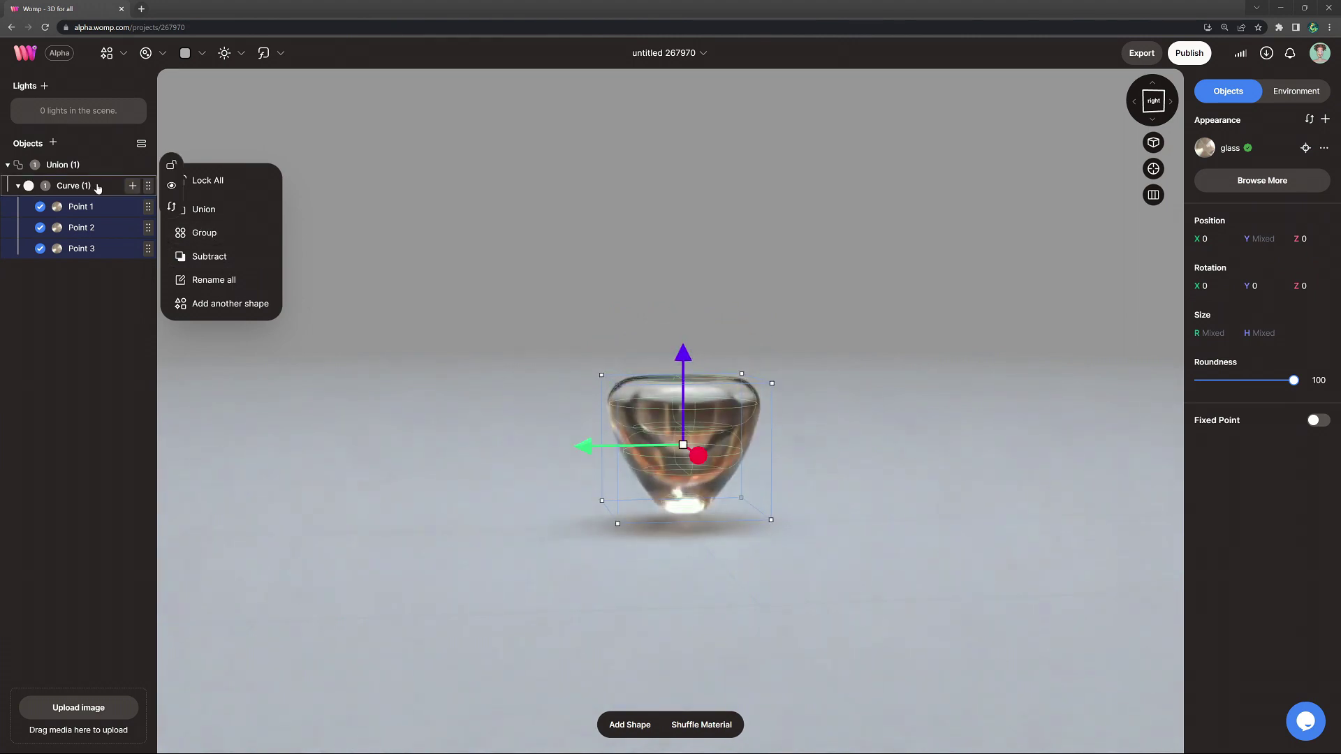
left_click(94, 170)
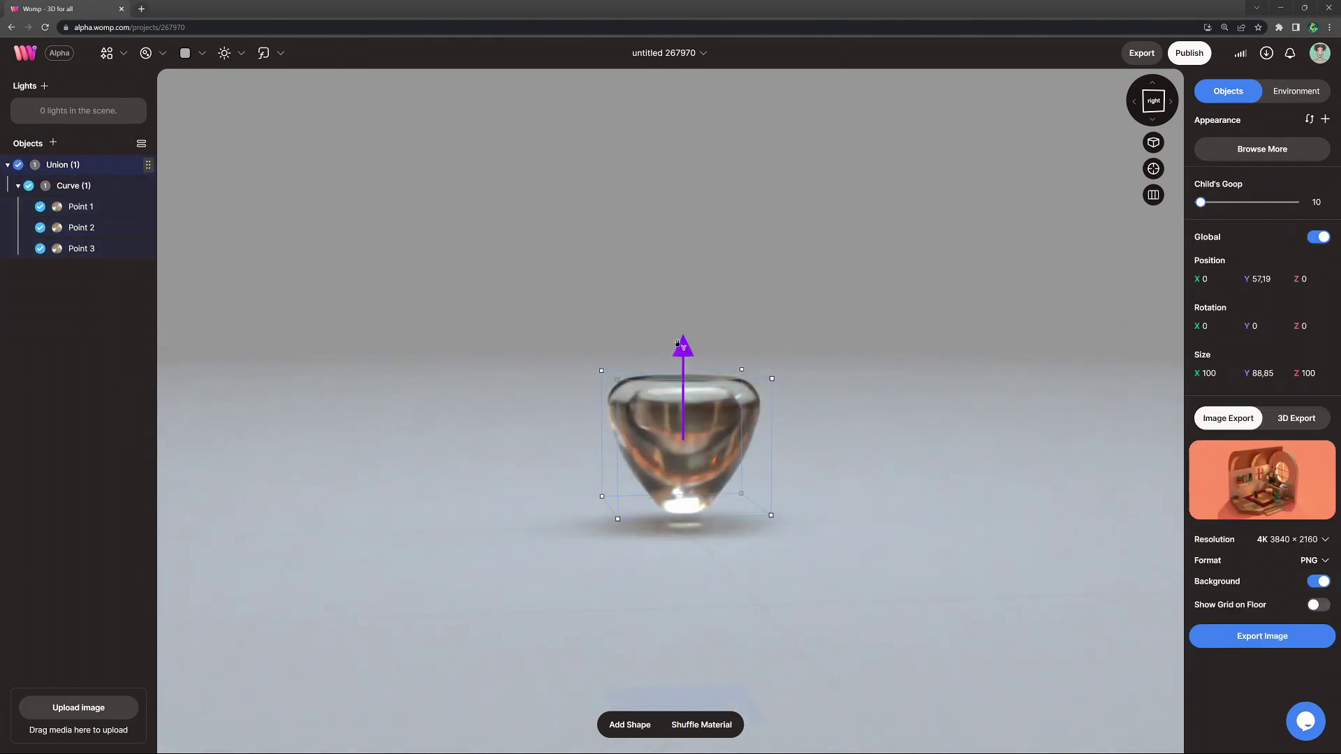
left_click_drag(677, 343, 679, 153)
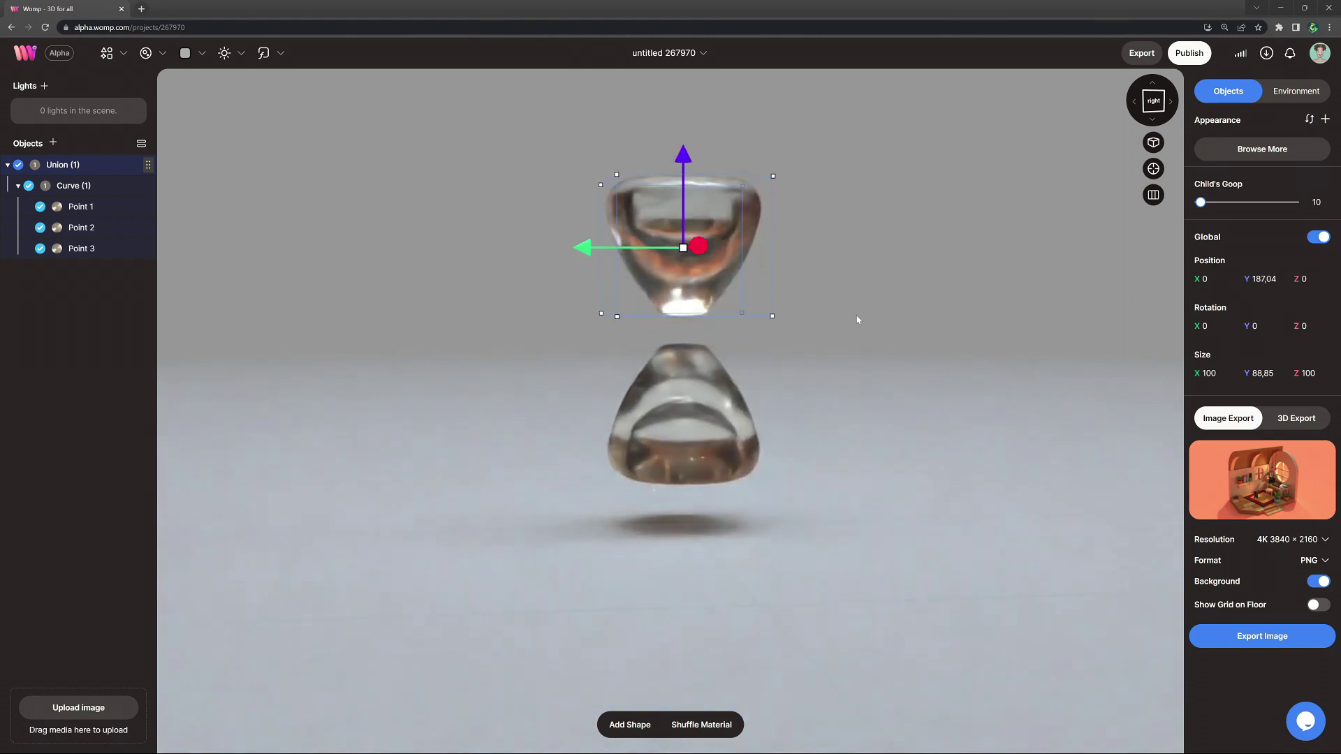
Lower Points 1 to 3 together inside the Union until the two mirrored bulbs nearly touch.
left_click(81, 207)
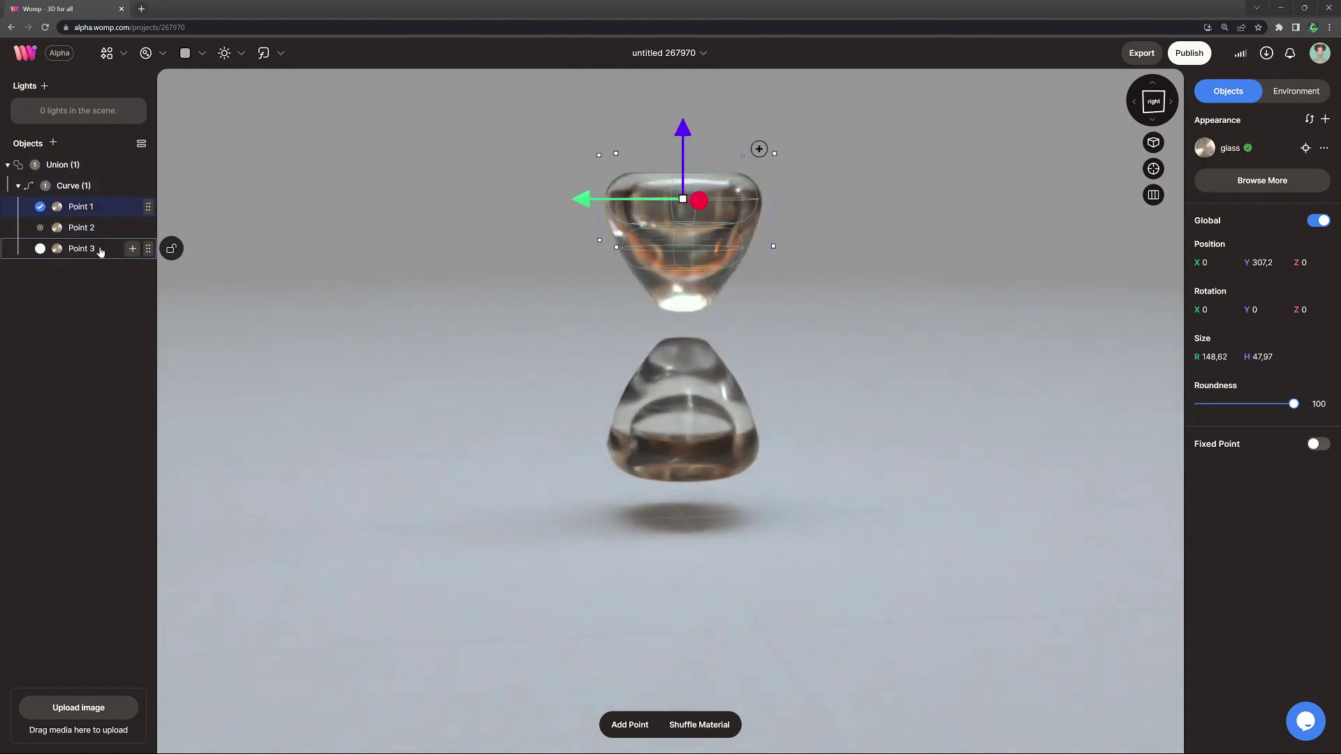
left_click(100, 249, "shift")
left_click_drag(689, 162, 689, 161)
Set the curve's Mirror Y blend to 25 to merge both bulbs at the neck.
left_click(84, 186)
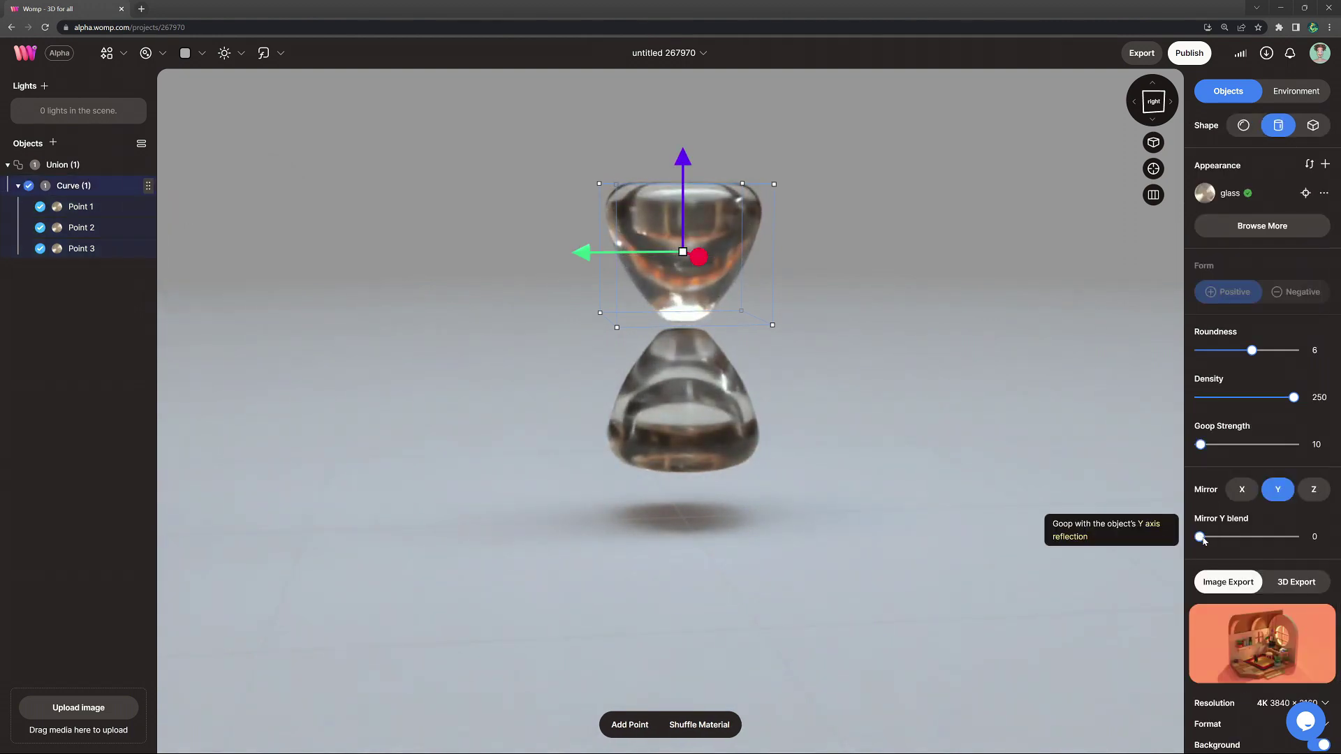
left_click_drag(1202, 538, 1203, 539)
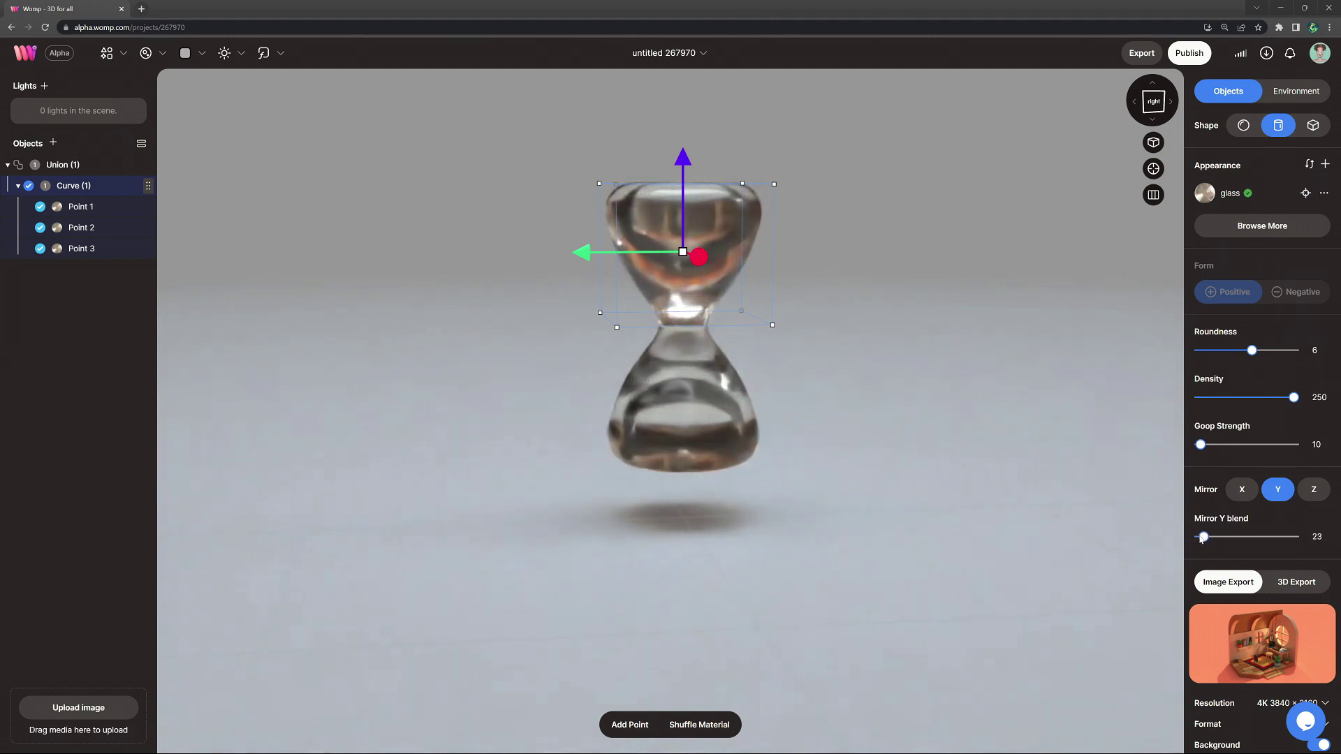
left_click(1075, 516)
left_click_drag(853, 496, 879, 469)
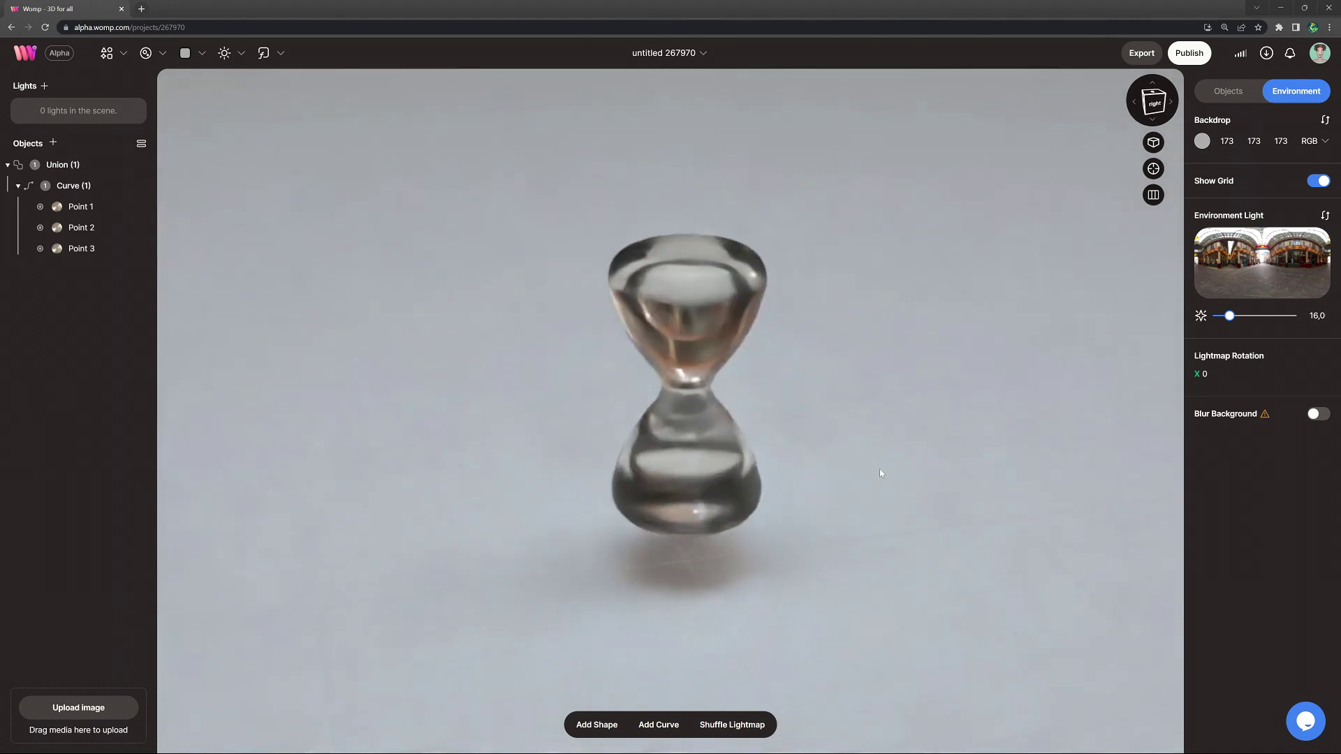
Paste a copy of the glass curve in place and set the copy's form to Negative.
left_click(83, 188)
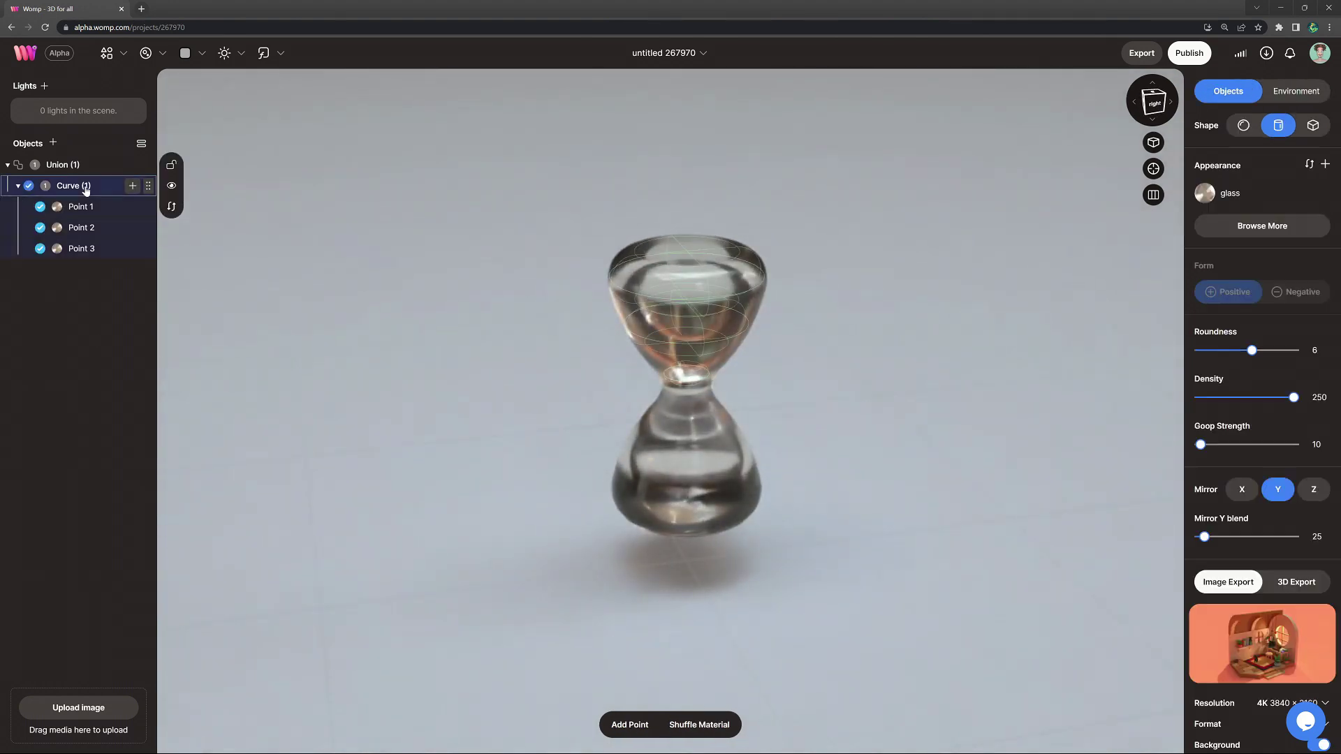
key("ctrl+c")
key("ctrl+v")
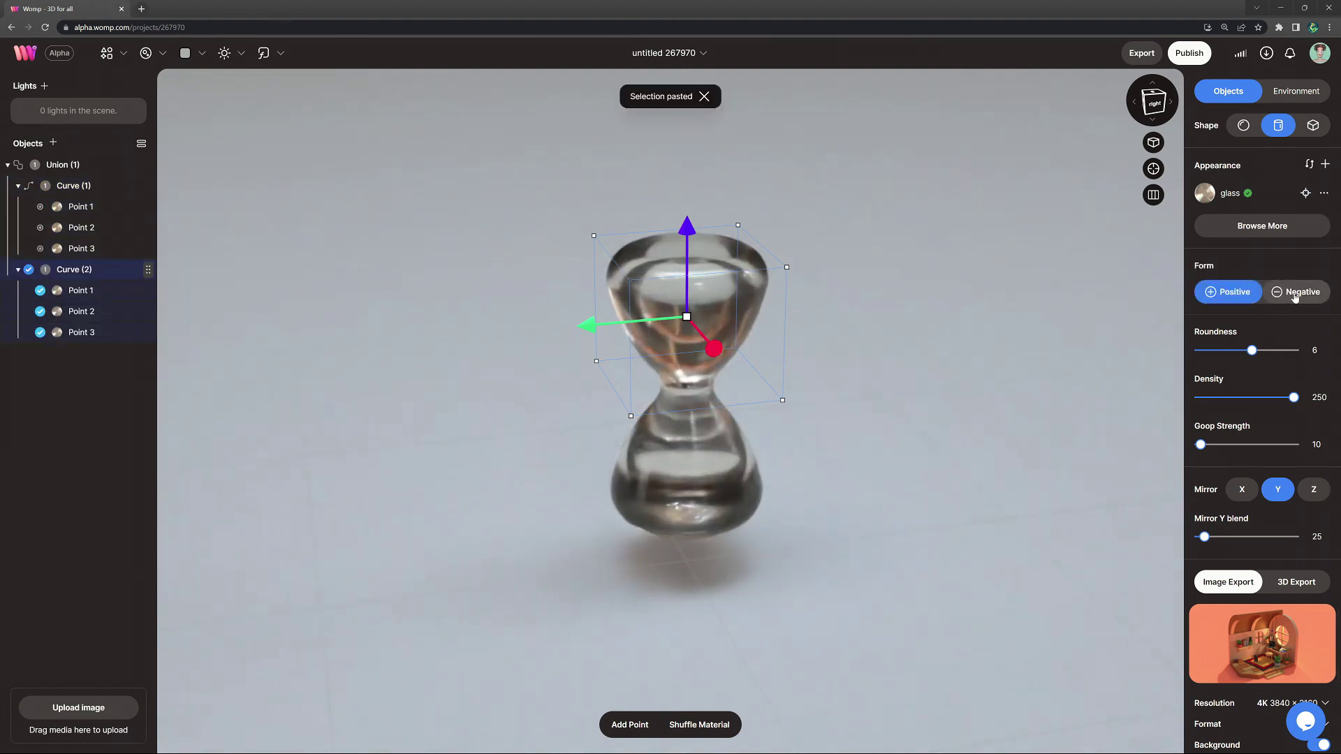
left_click(1294, 295)
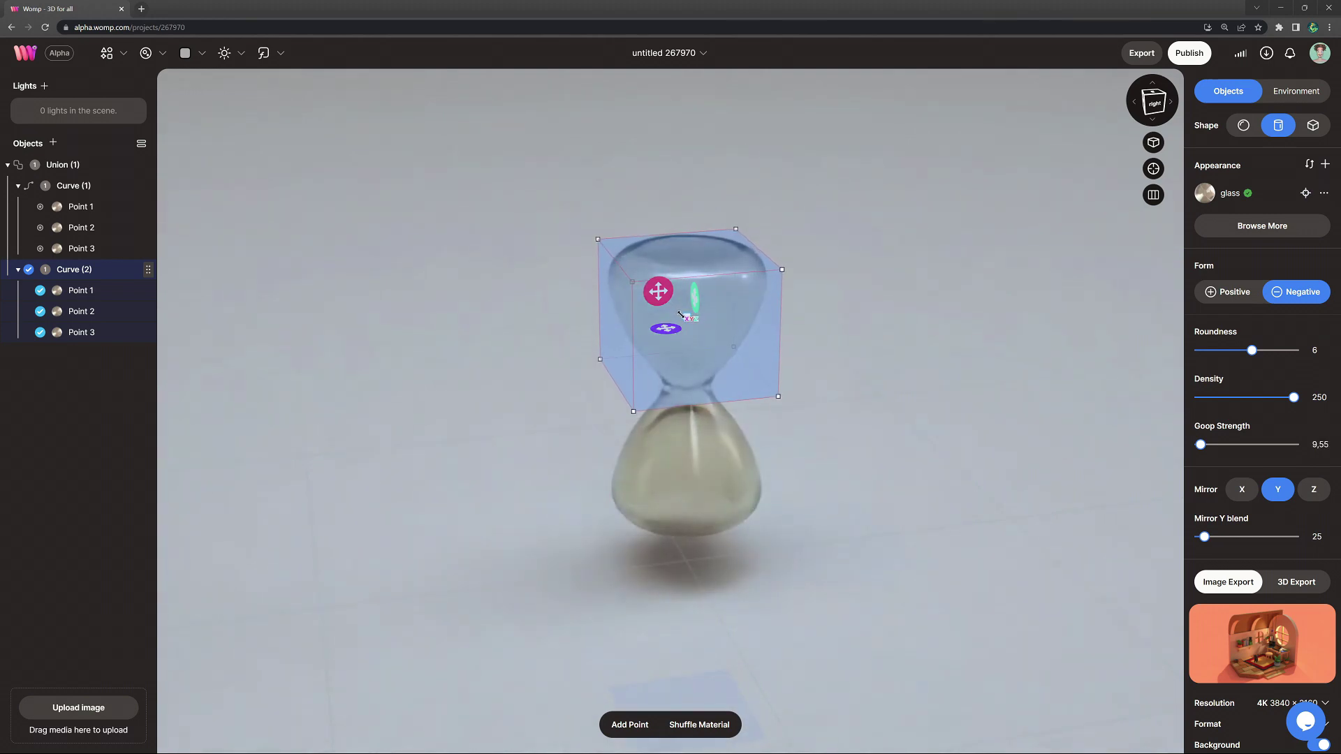
Scale the negative Curve (2) slightly smaller to leave thin glass walls, and adjust its Point 1 height near the rim.
left_click(684, 317)
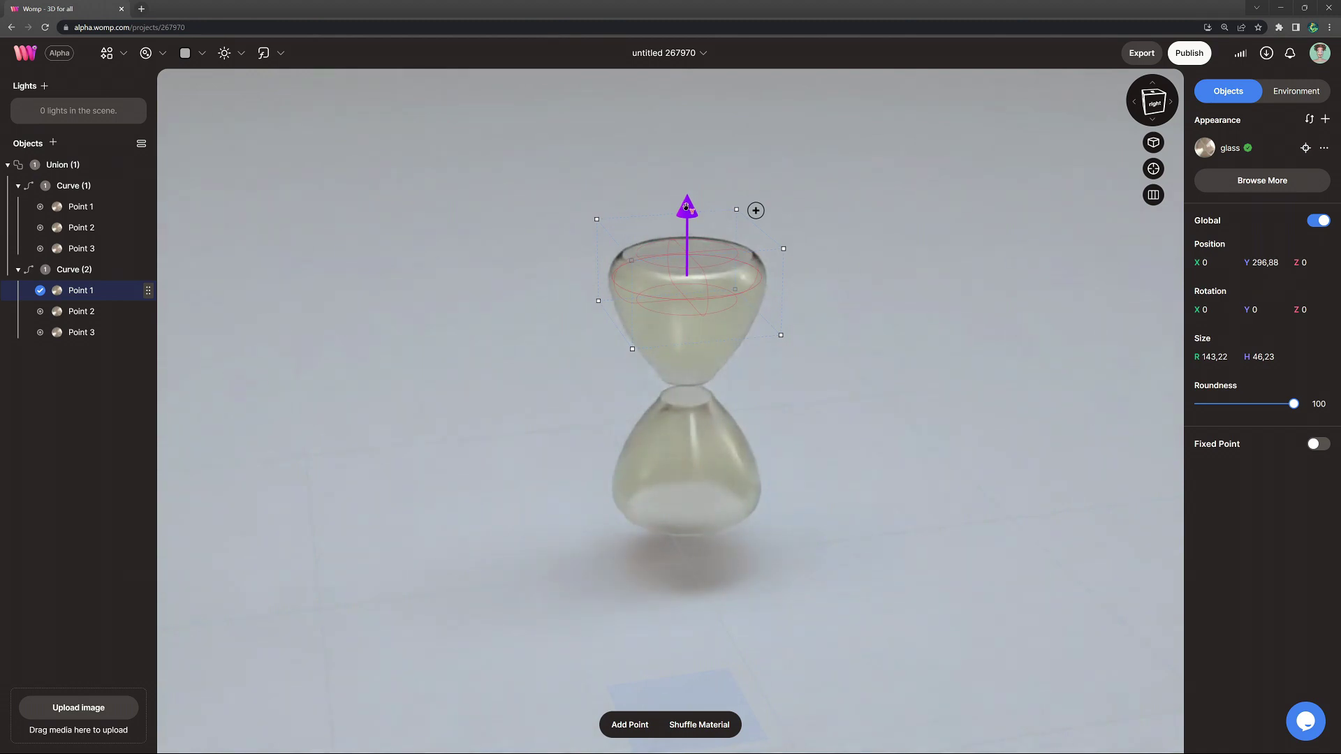
left_click(924, 325)
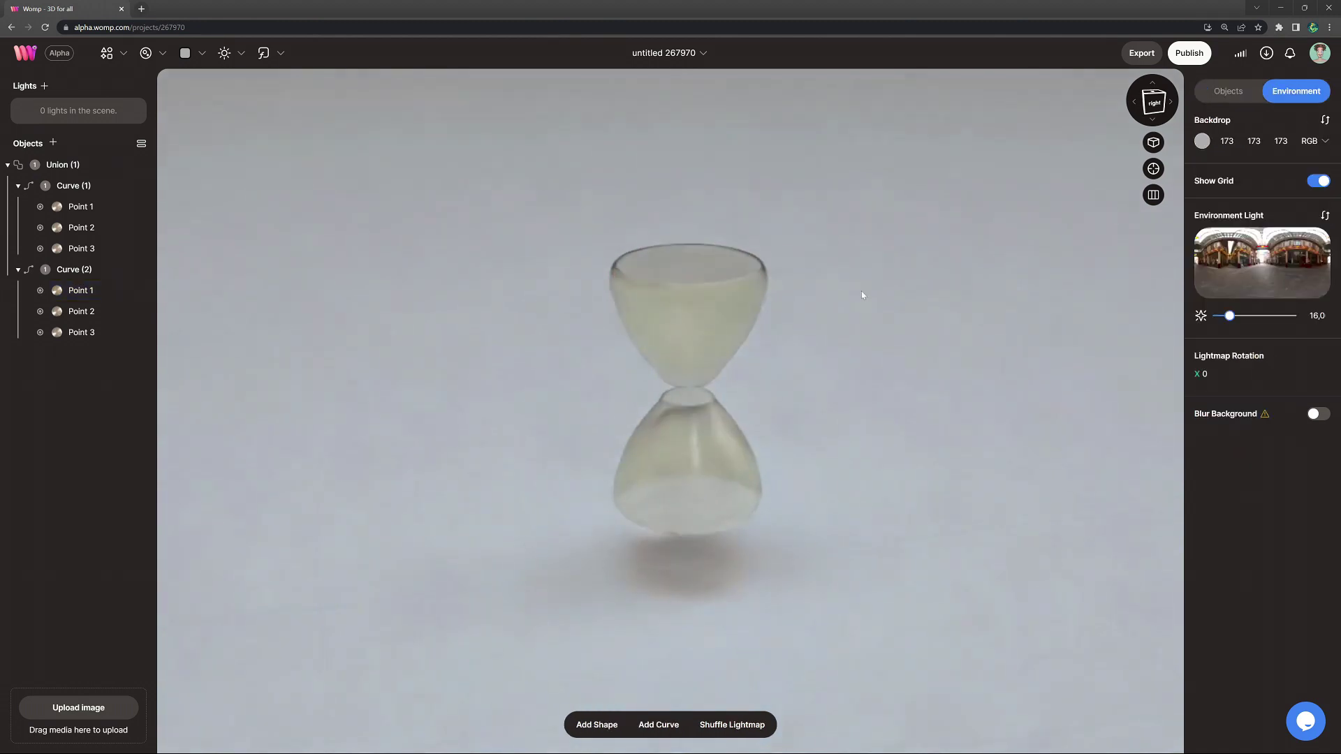
left_click_drag(859, 290, 720, 260)
left_click(73, 270)
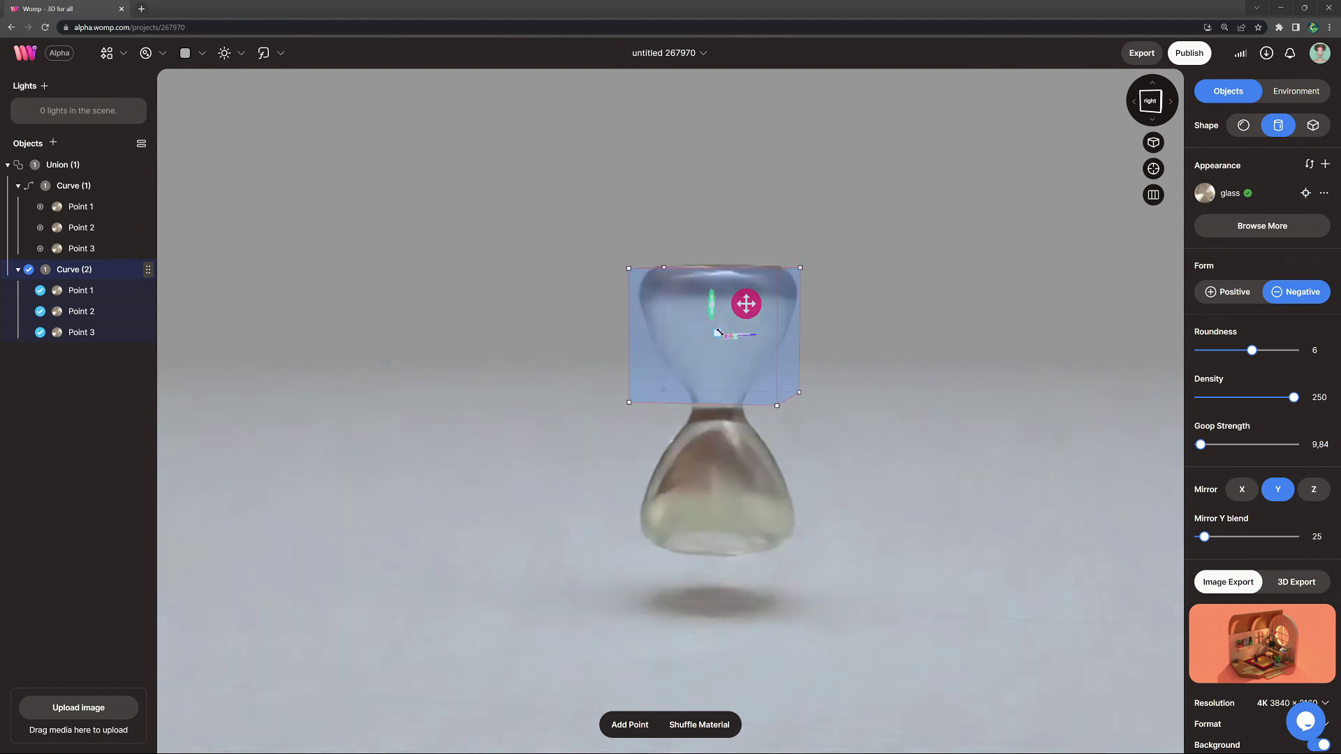
left_click(889, 358)
left_click_drag(923, 442, 942, 502)
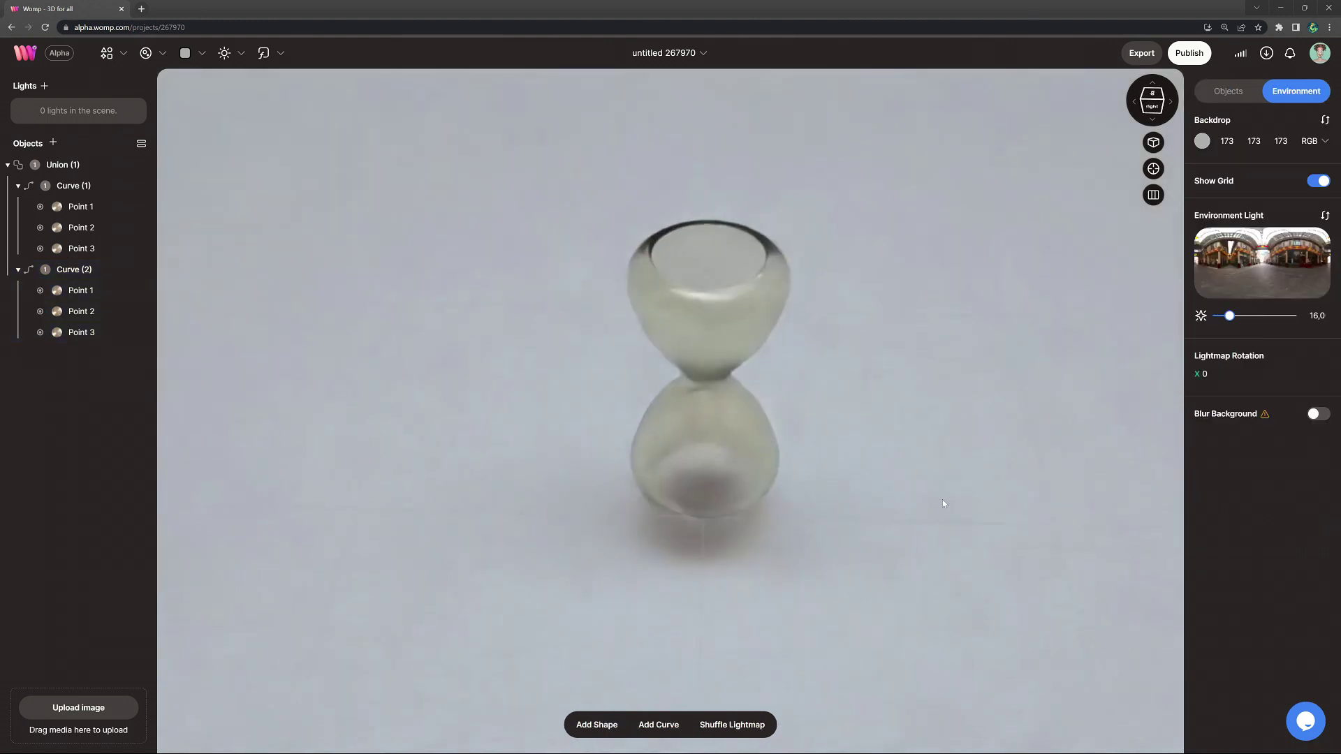
Adjust Point 1 of the negative Curve (2) to about Y 298 to widen the opening at the rim.
left_click(87, 291)
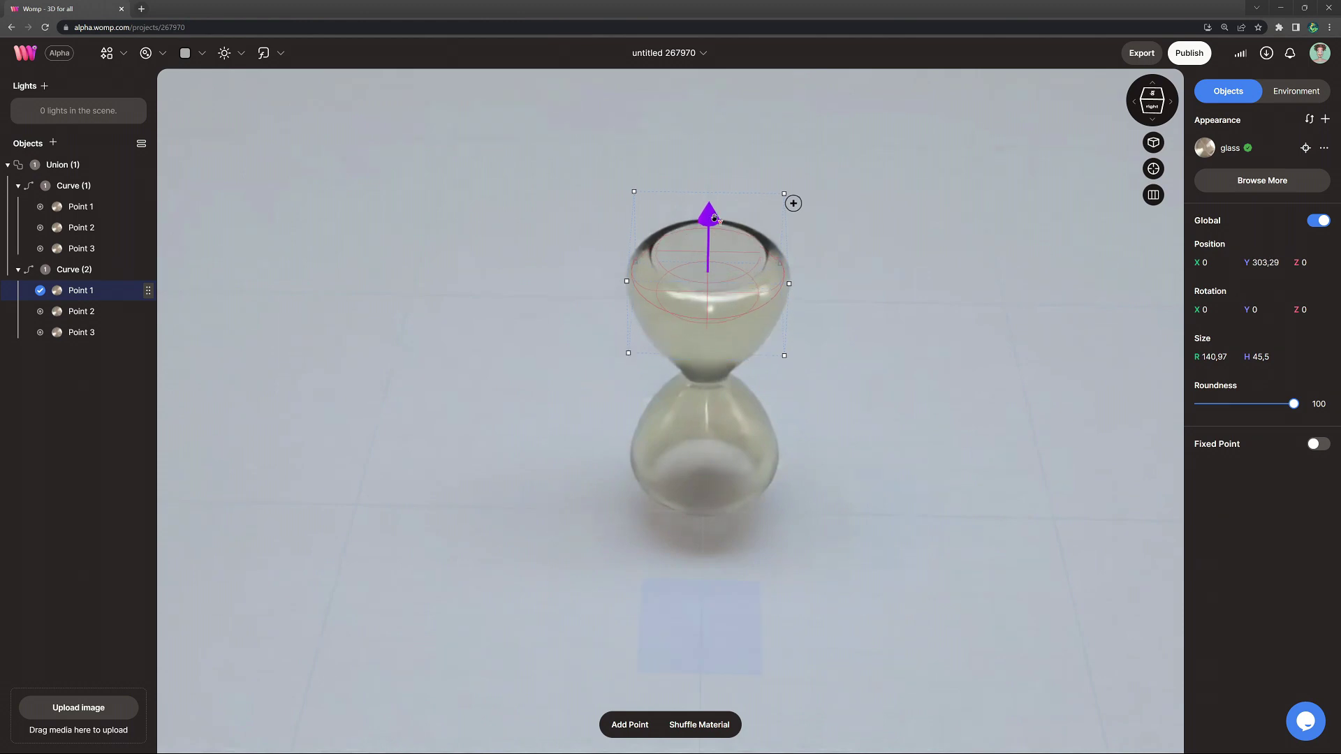
left_click_drag(714, 220, 715, 223)
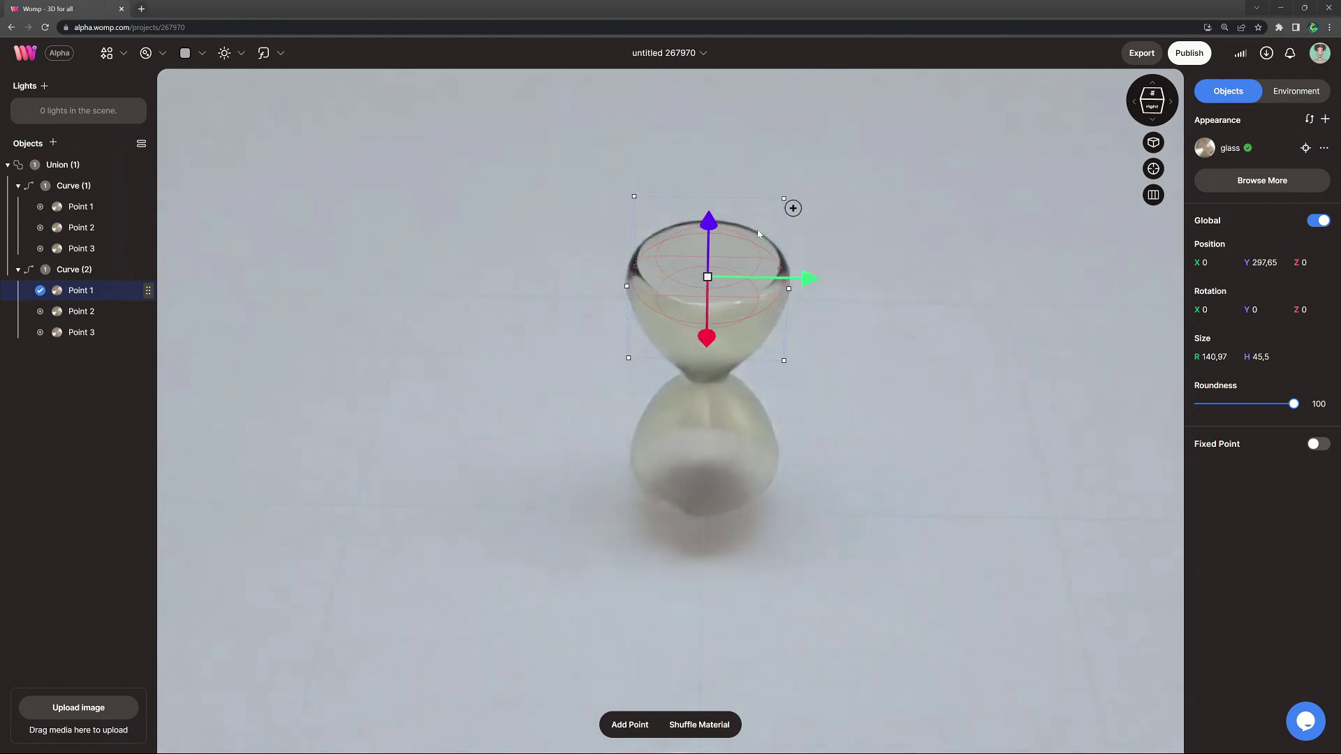
left_click(869, 326)
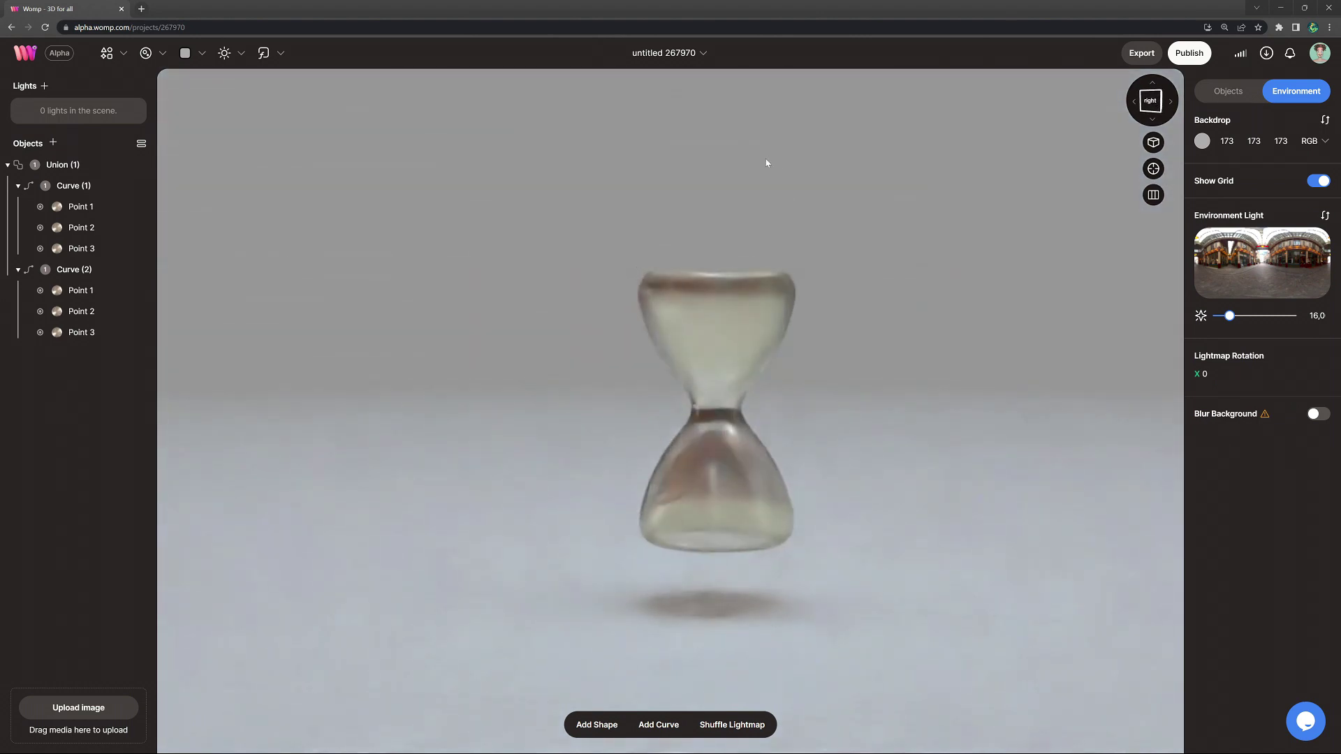
left_click_drag(767, 285, 887, 304)
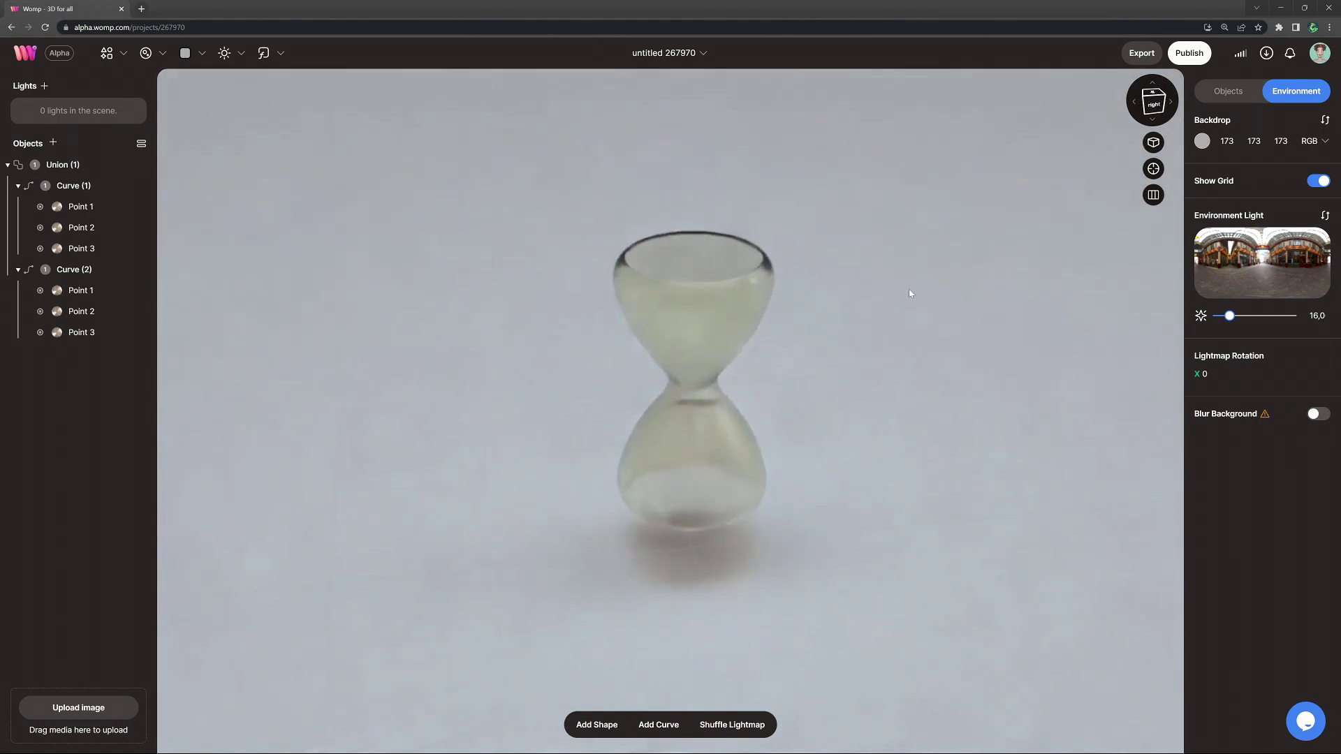
Collapse the Union in the object tree and rename it "glass".
left_click(9, 167)
double_click(89, 167)
type("glas")
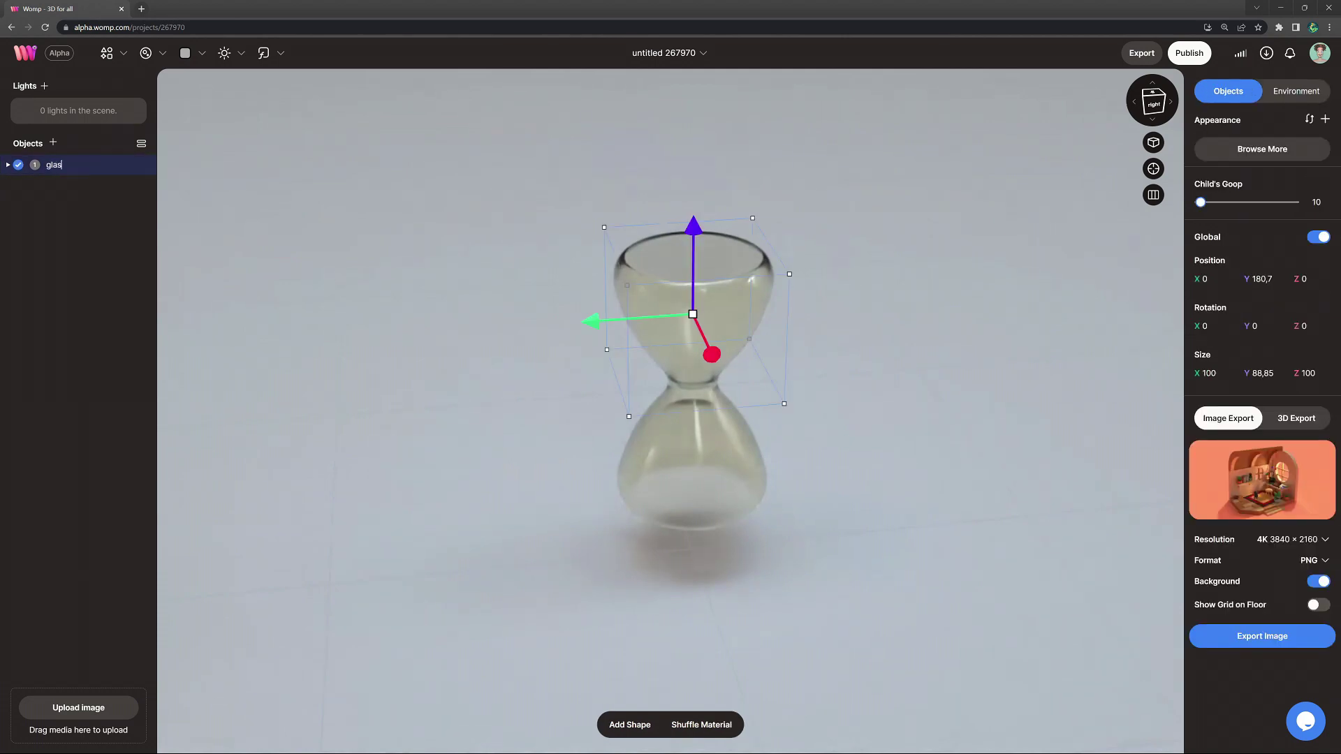
type("s")
key("Return")
Add a cylinder over the glass's upper rim at about Y 226, flatten it to about 33 high, and set its roundness to 60.
left_click(106, 54)
left_click(75, 201)
left_click(106, 54)
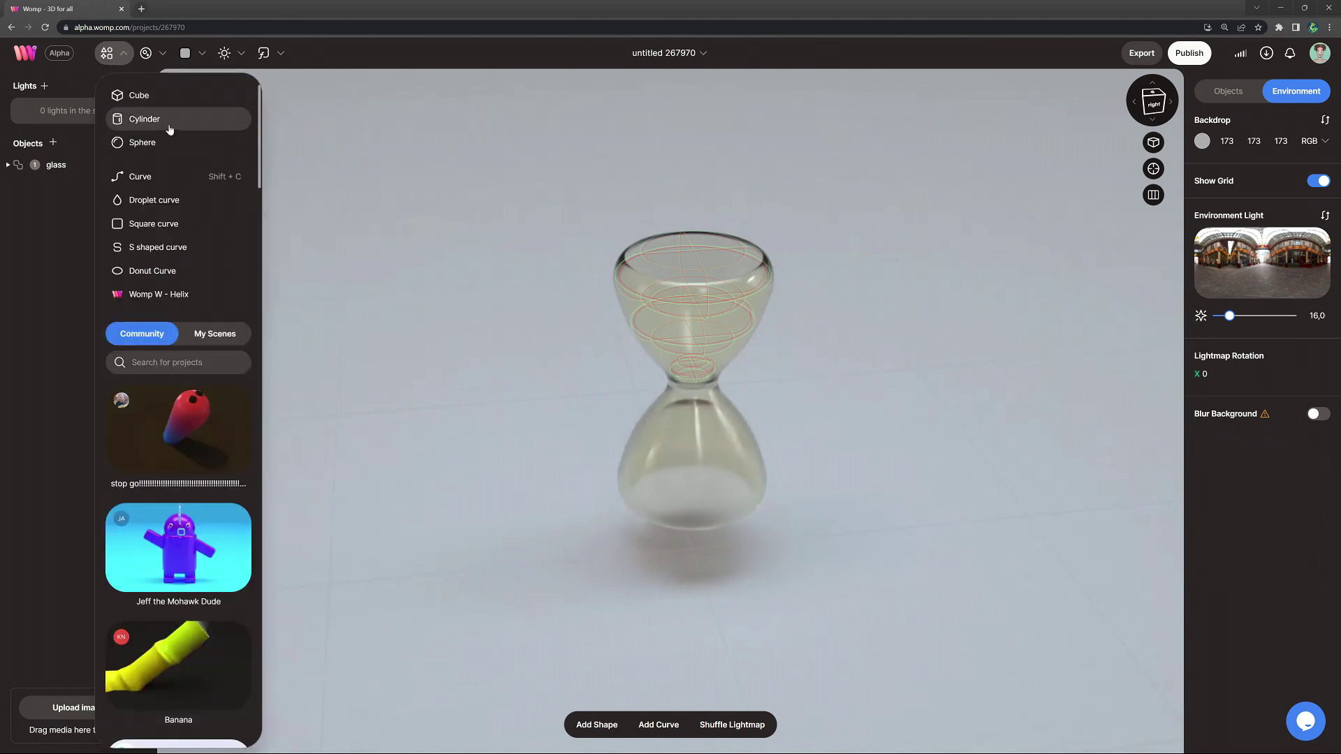
left_click(144, 119)
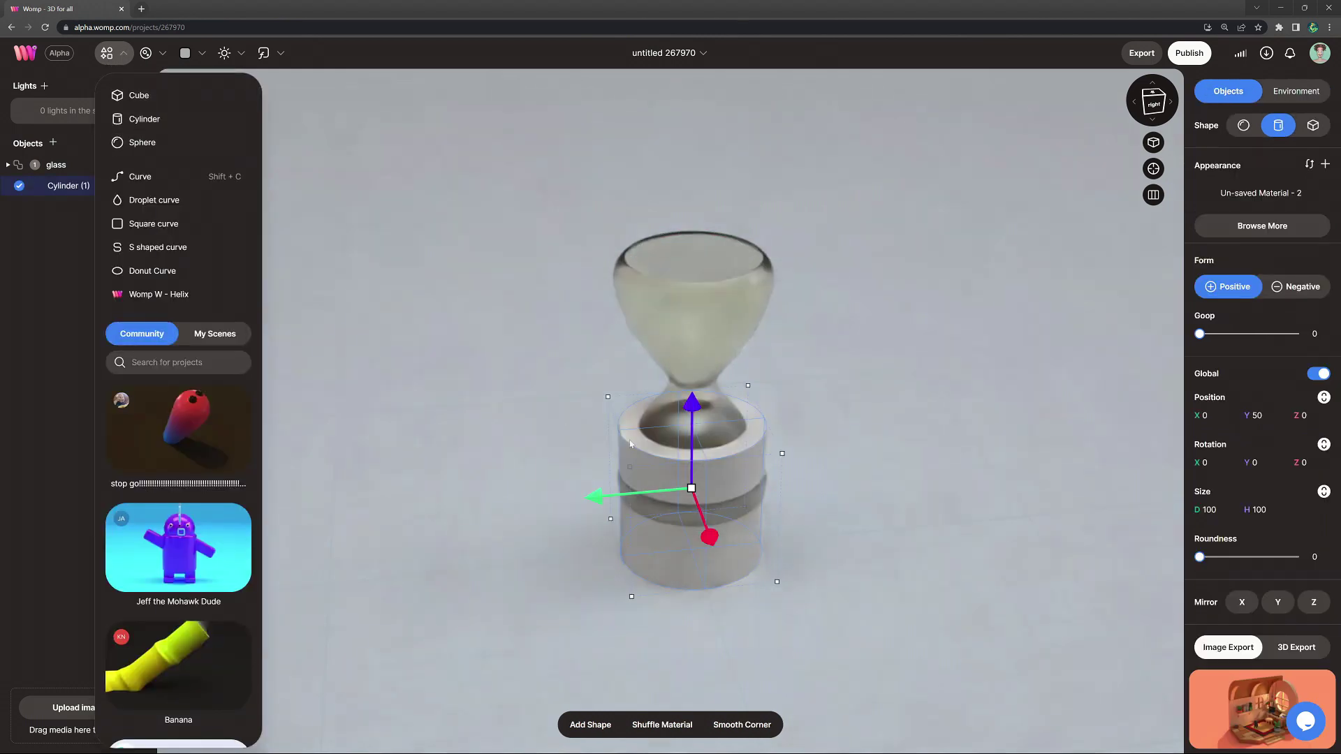
left_click_drag(692, 392, 686, 205)
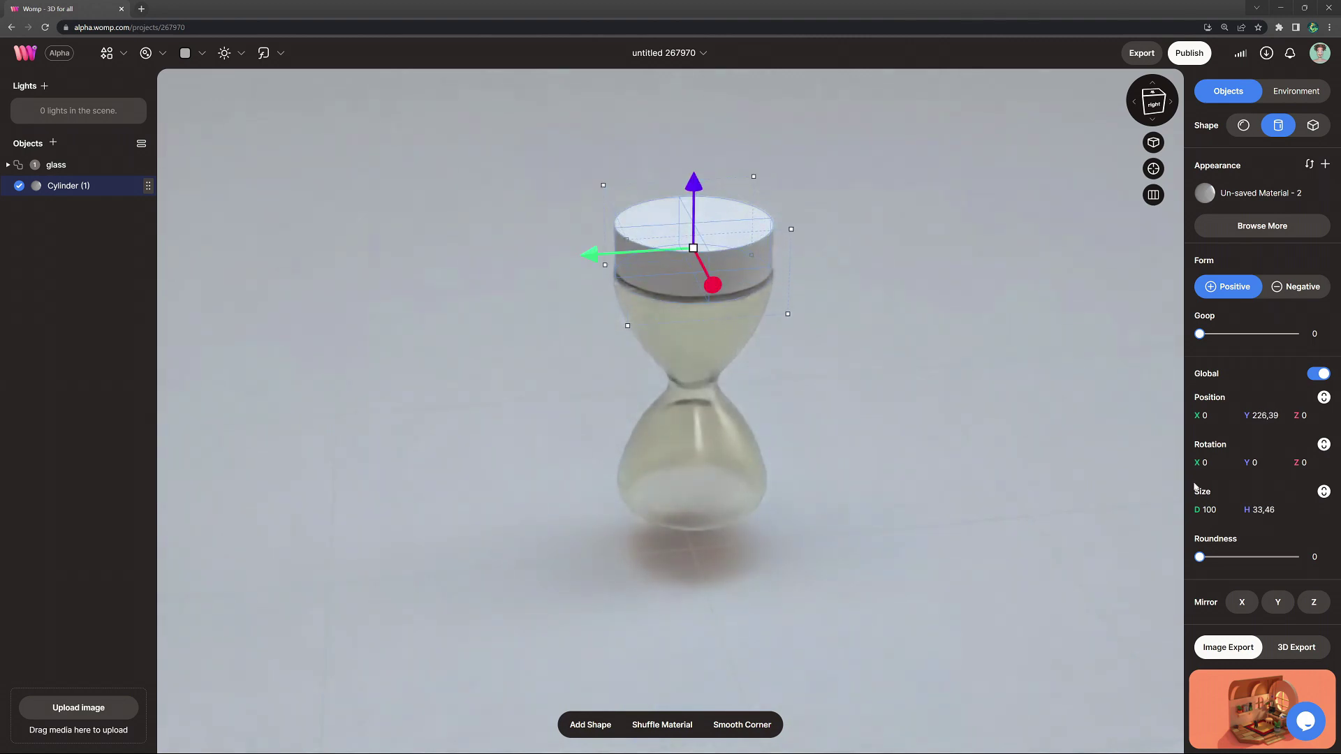
left_click_drag(1200, 558, 1257, 562)
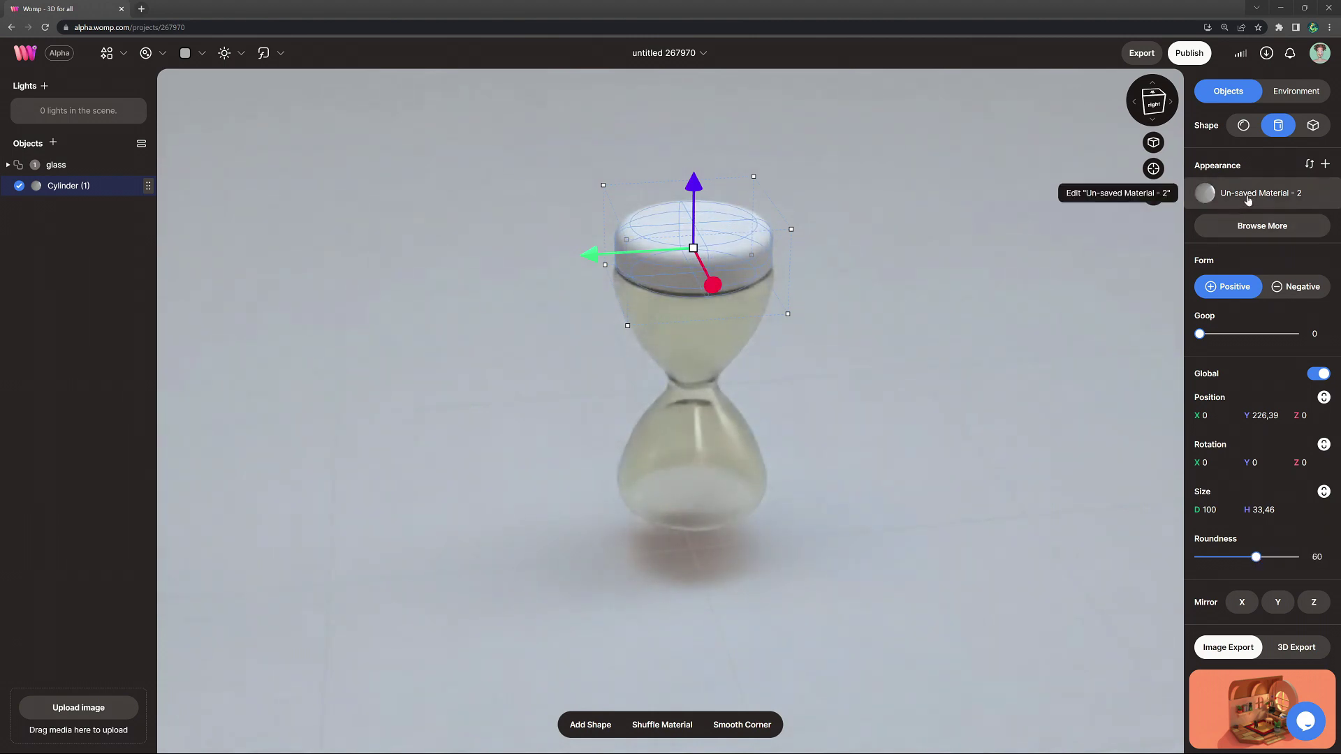
Give the top cap a brown material with RGB 149, 94, 57 and roughness 45.
left_click(1208, 193)
left_click(1158, 315)
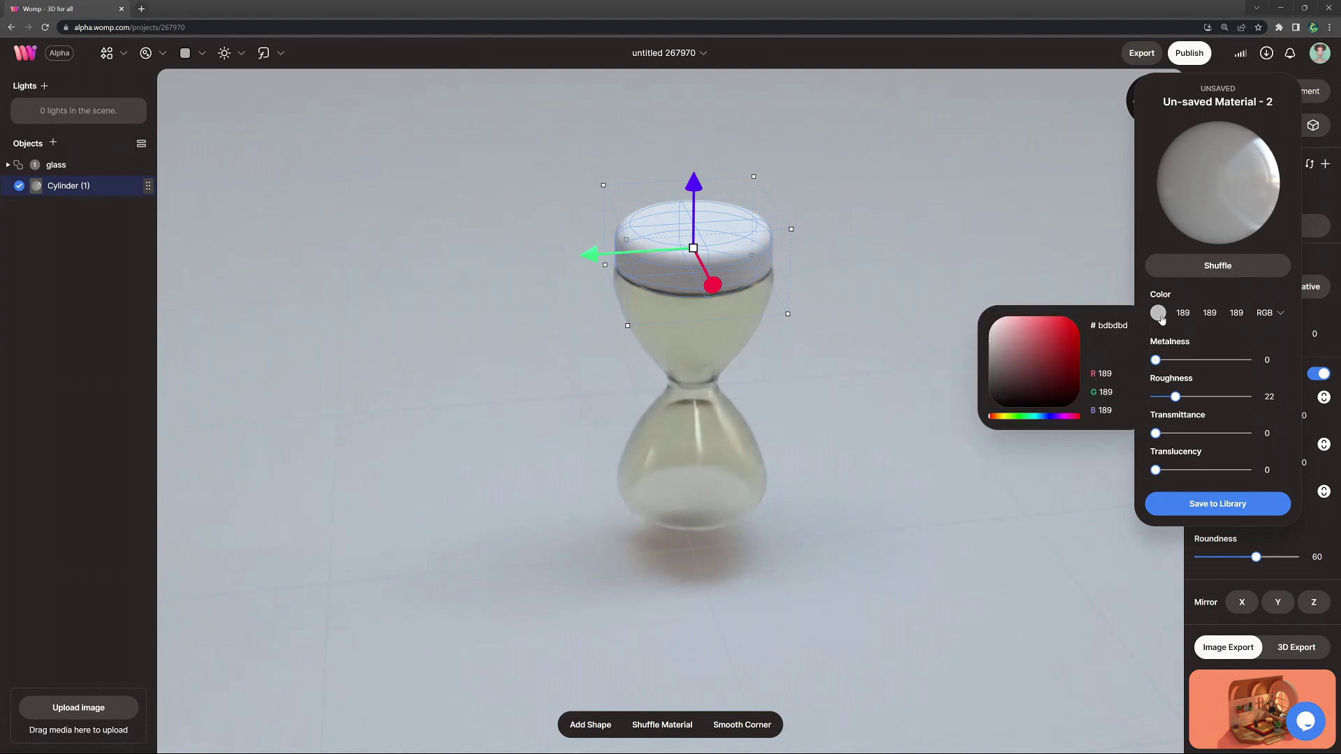
left_click(995, 418)
left_click_drag(1039, 362, 1043, 354)
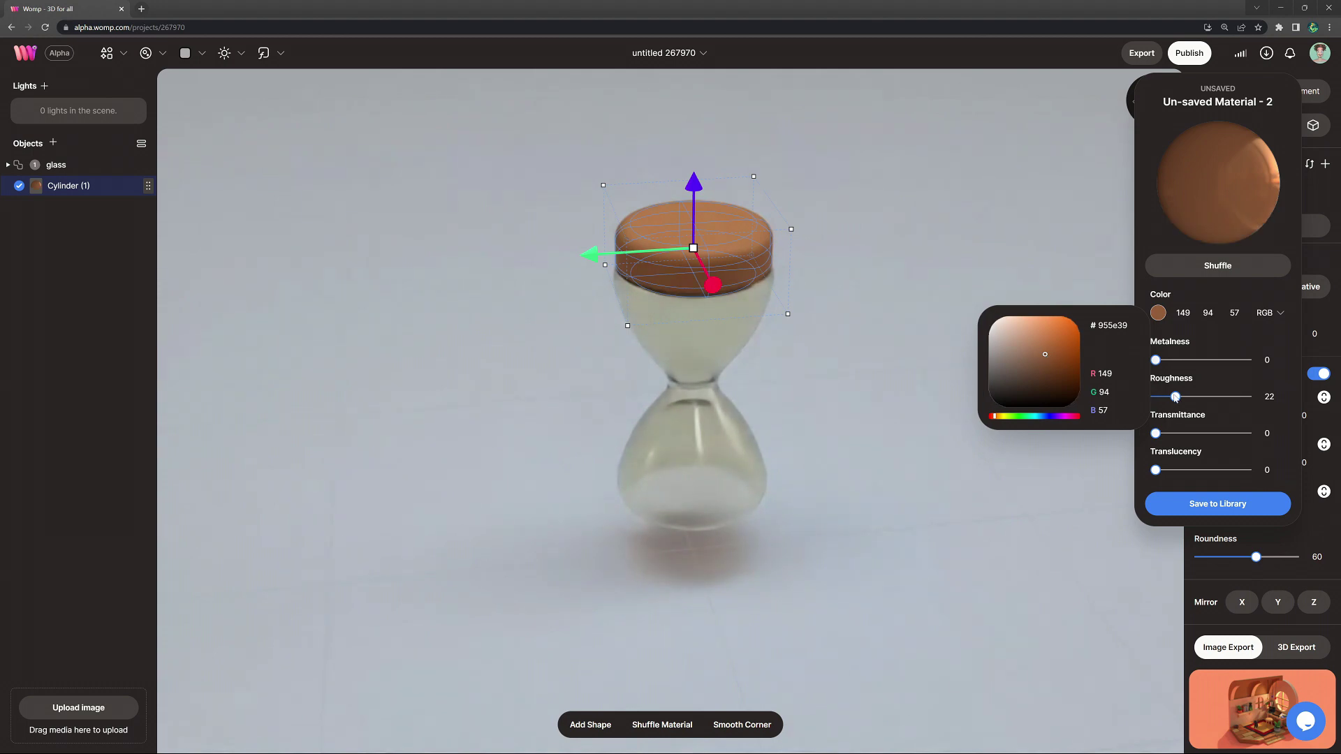
left_click_drag(1175, 396, 1196, 399)
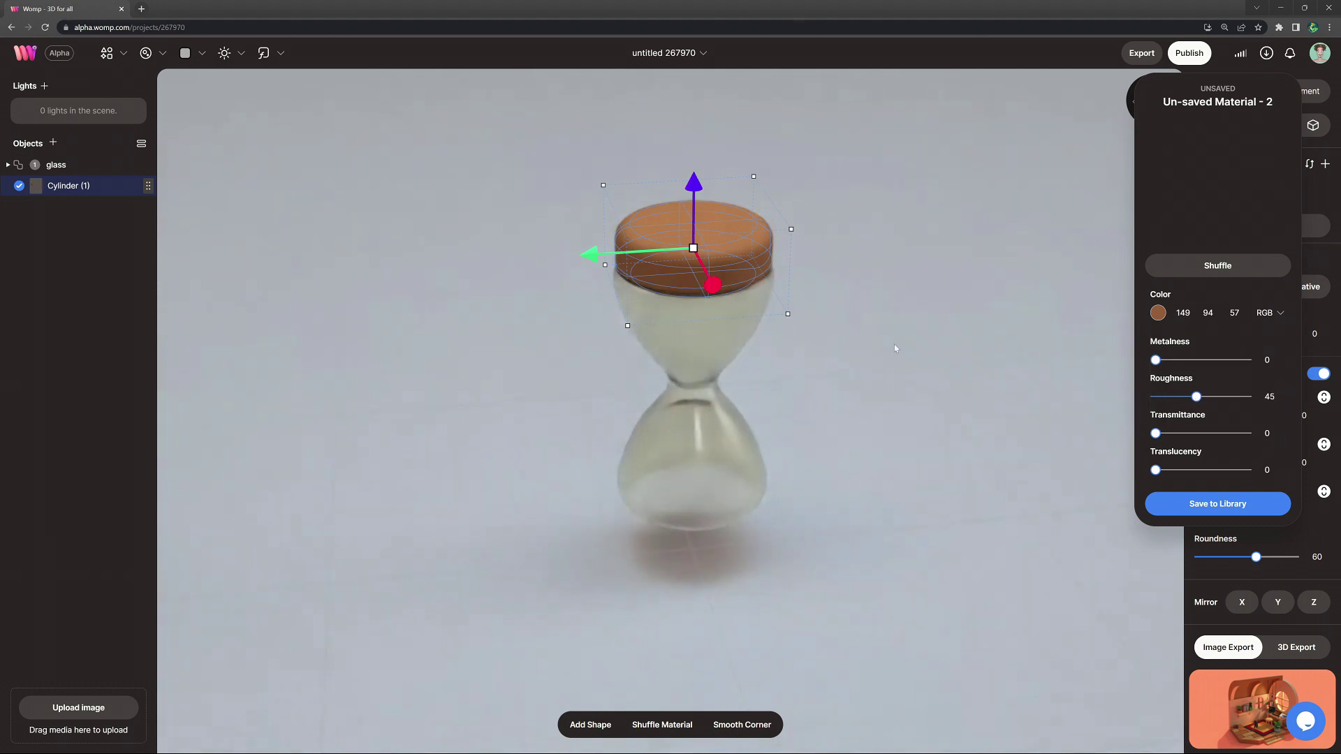
Resize the top cap to about 106 in diameter and 32 high, and lower it slightly to about Y 225.
left_click_drag(695, 250, 701, 256)
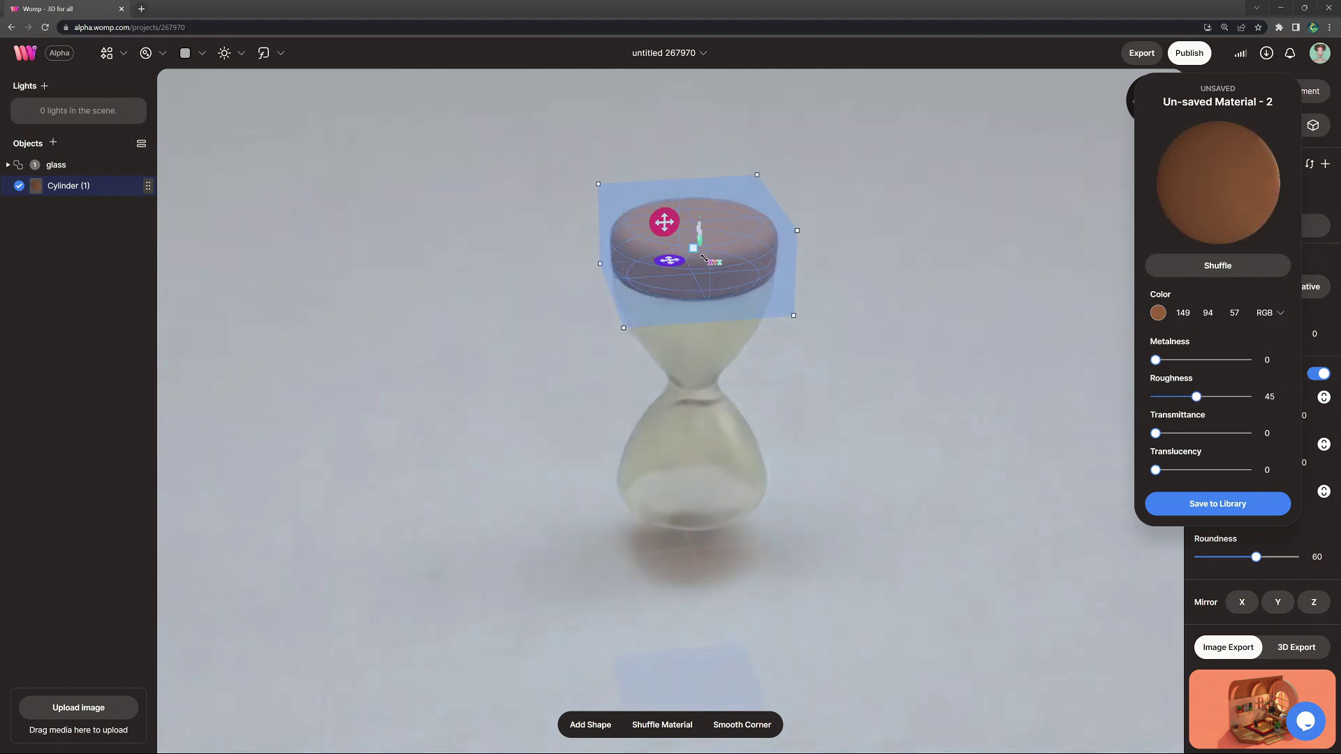
left_click_drag(678, 179, 679, 185)
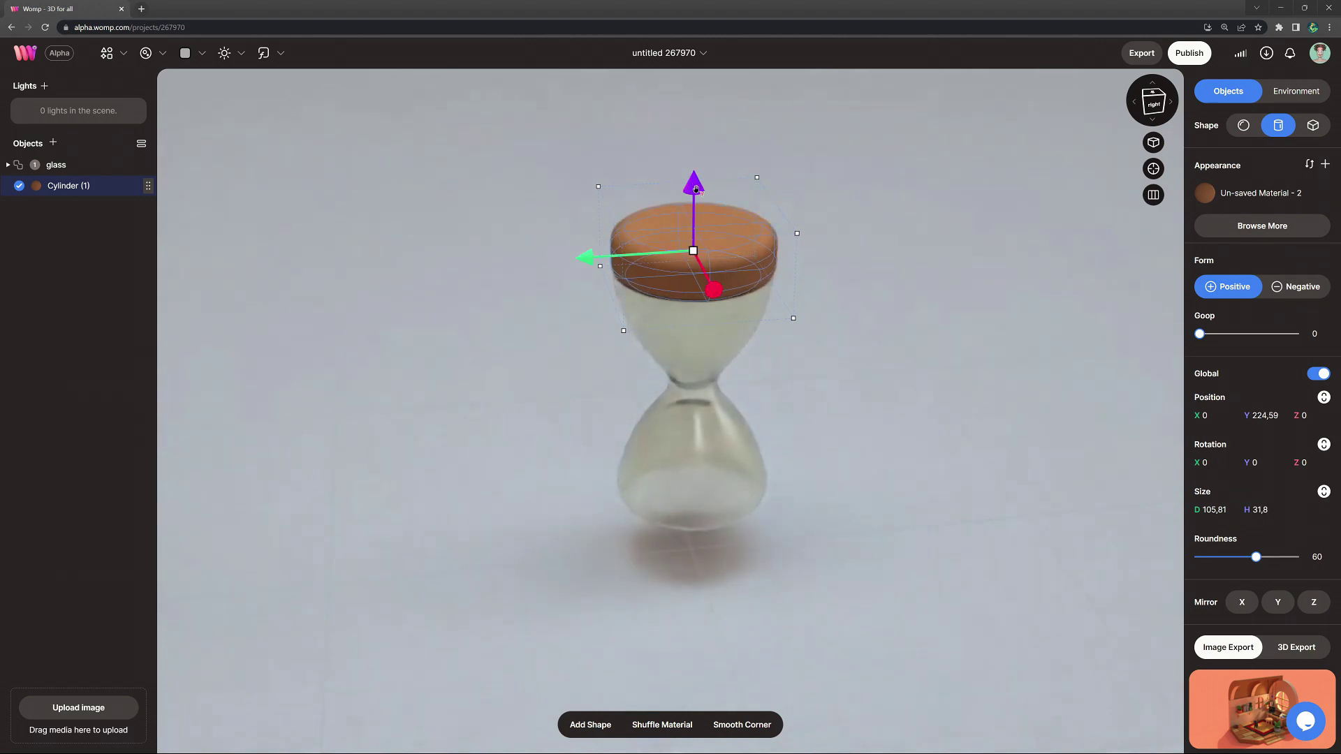
left_click(857, 328)
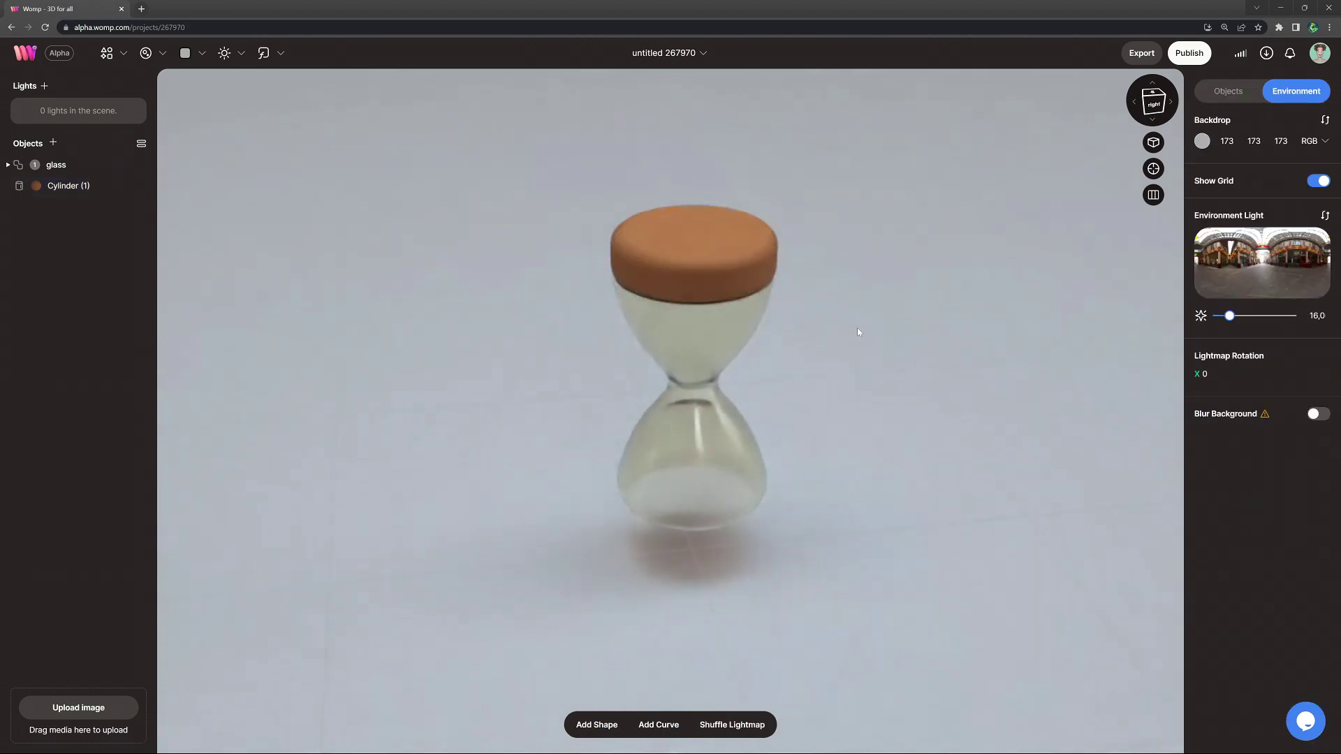
left_click_drag(846, 225, 842, 305)
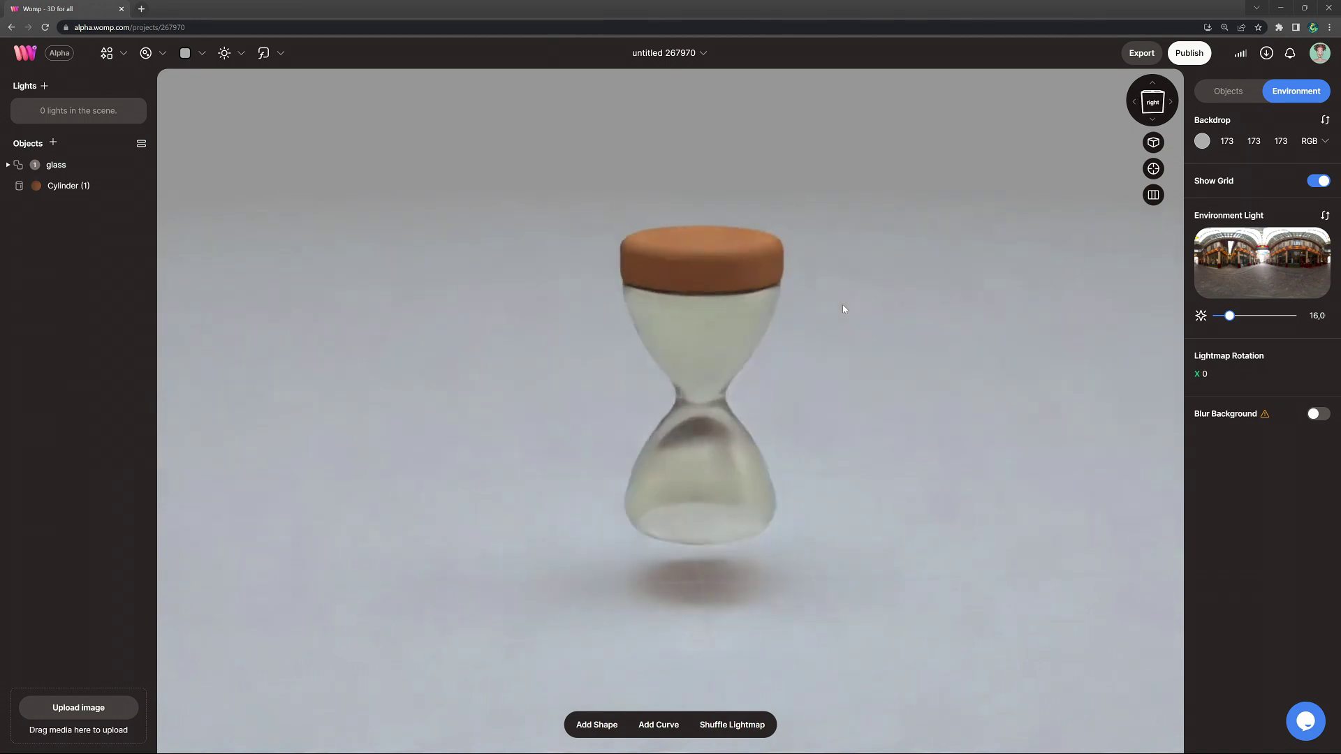
Duplicate the top cap and lower the copy to the base of the glass at about Y 38, about 31 high.
left_click(743, 271)
left_click_drag(708, 228, 703, 468)
key("ctrl+d")
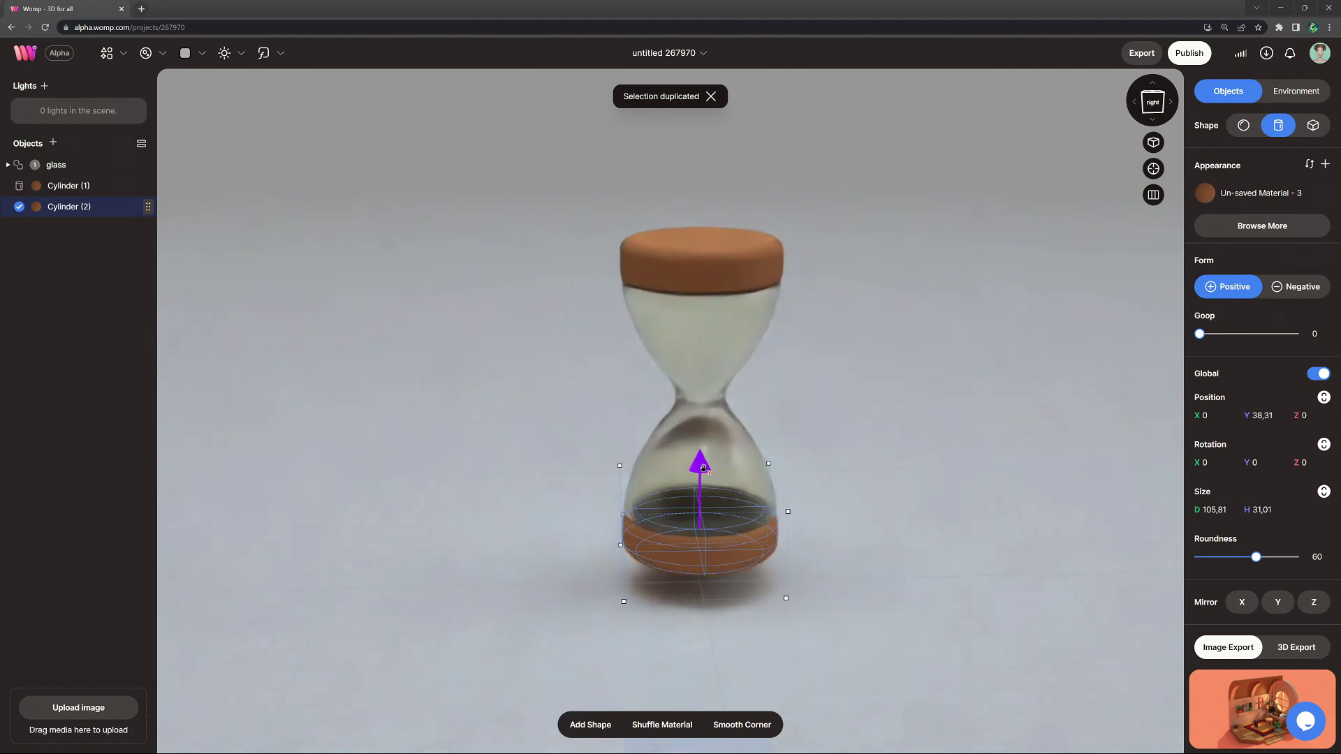
left_click(864, 498)
left_click_drag(866, 443, 937, 479)
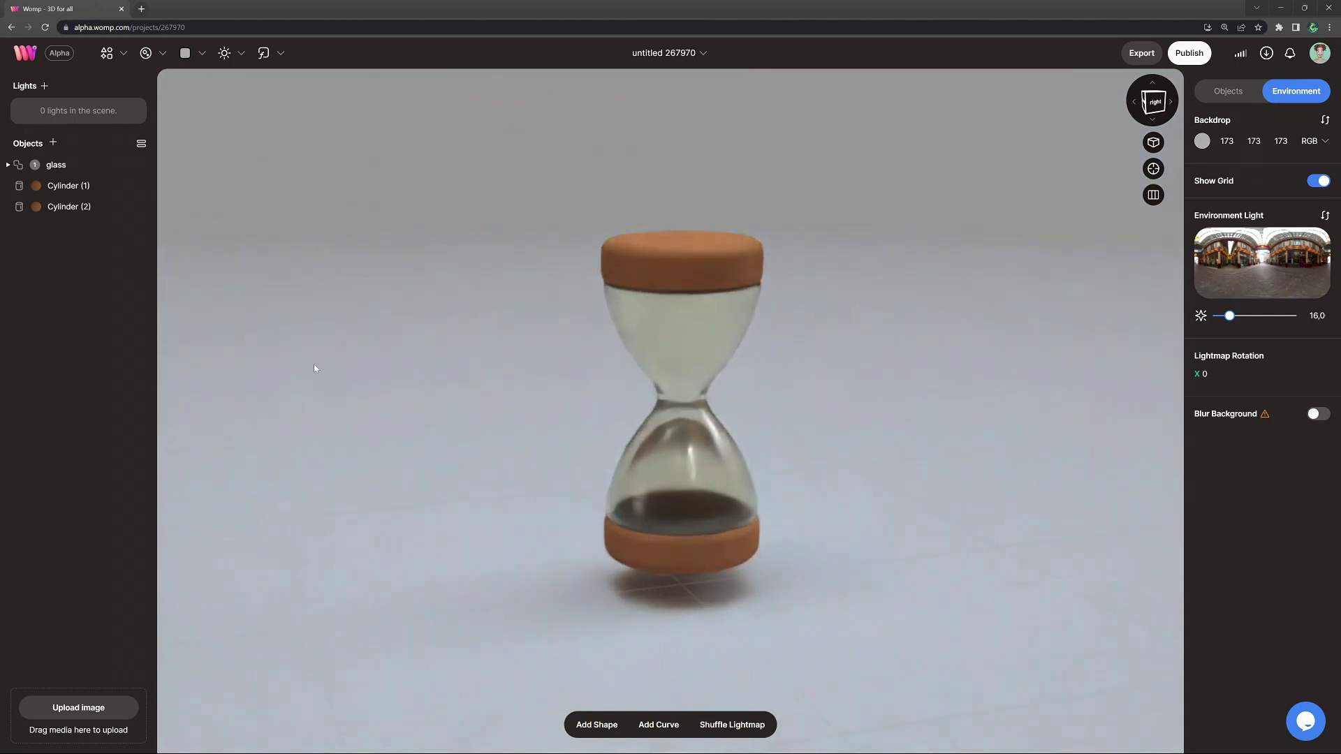
Paste a copy of the glass group's Curve (1) outside the group, place it directly below the group, and rename it "sand".
left_click(8, 166)
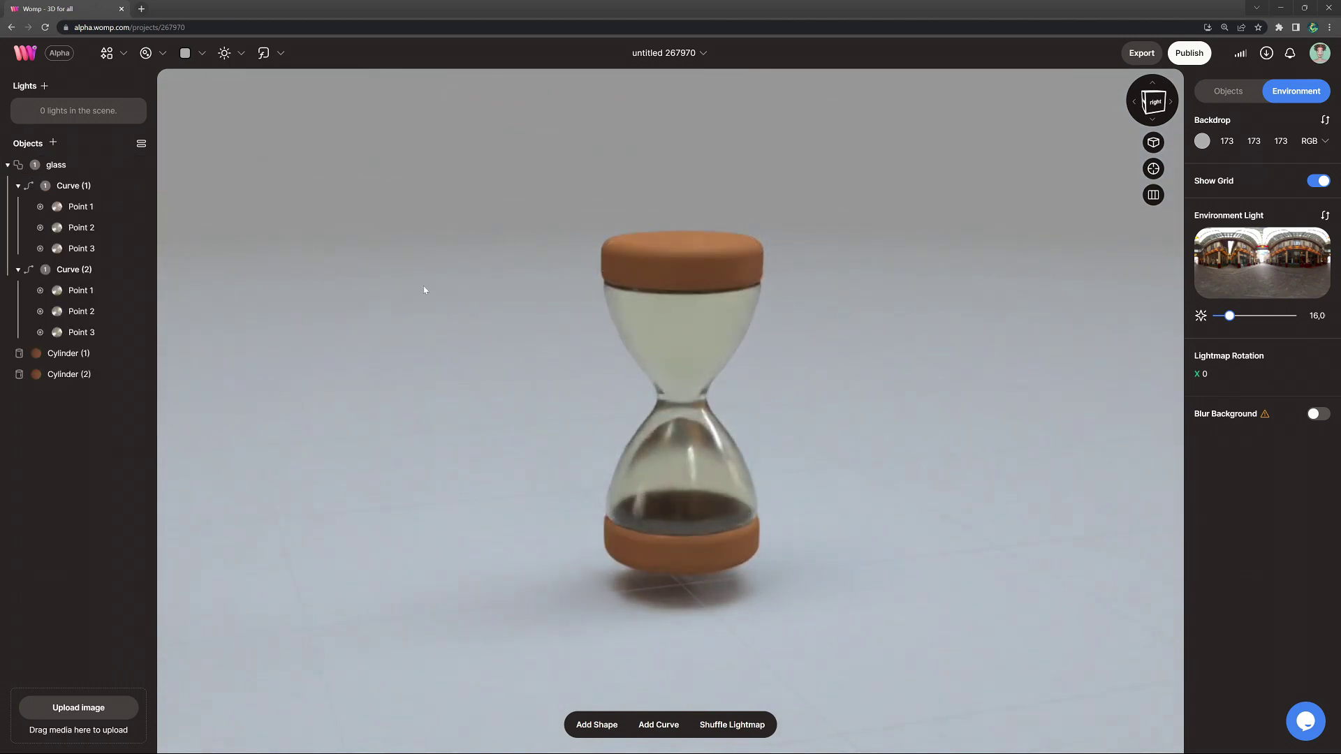
left_click(82, 190)
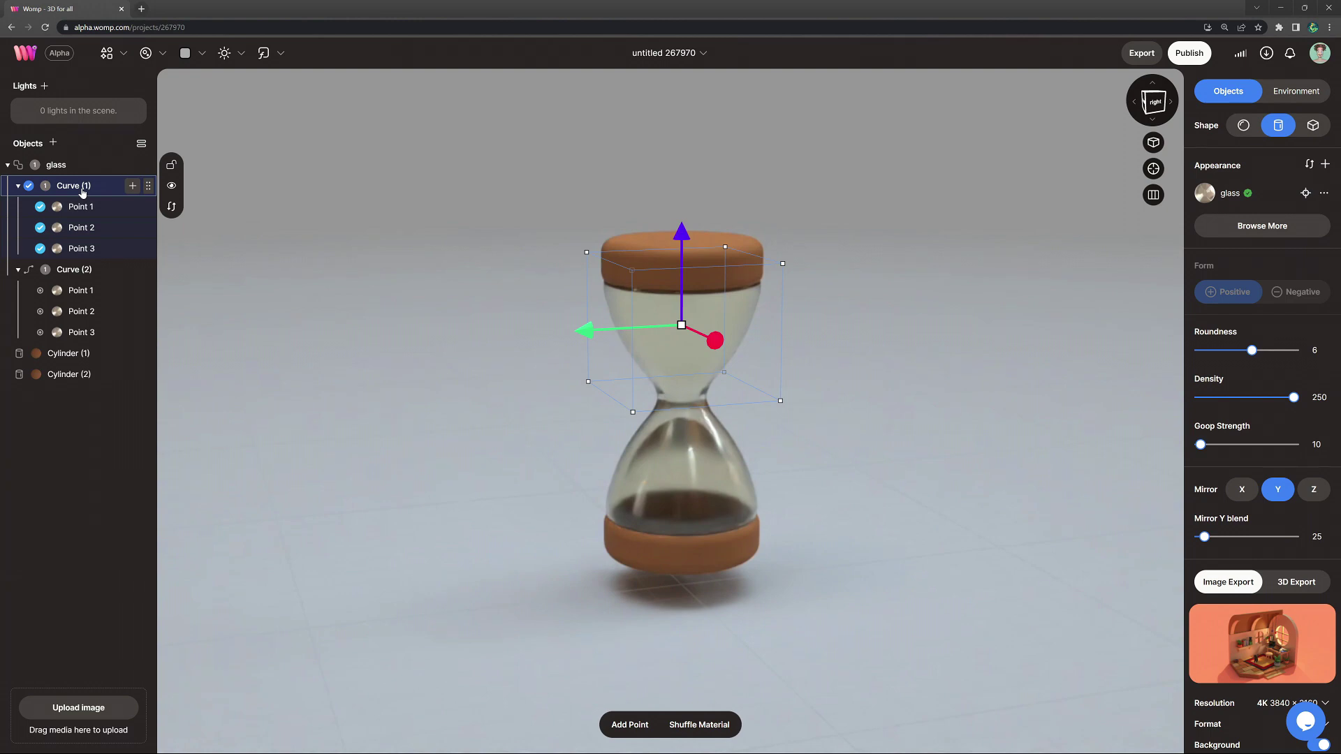
key("ctrl+v")
left_click_drag(82, 269, 72, 497)
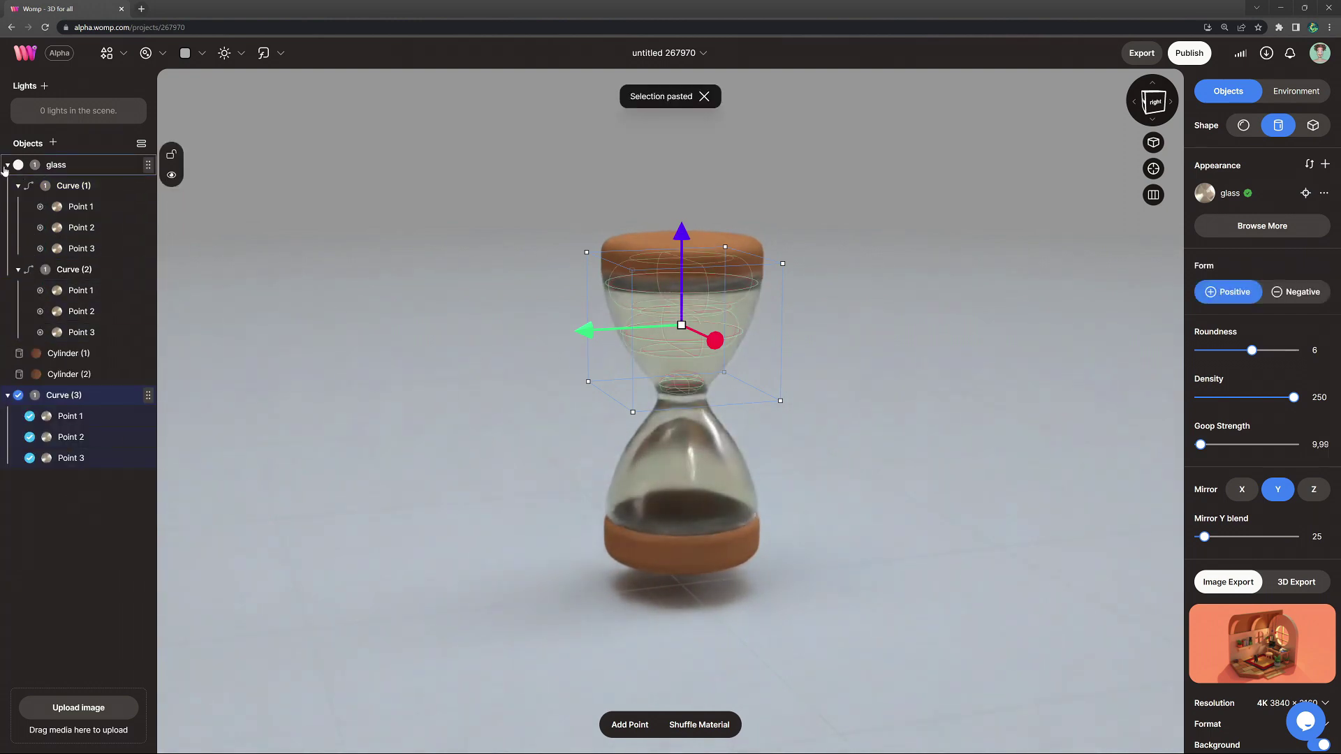
left_click(6, 166)
left_click_drag(67, 228, 90, 179)
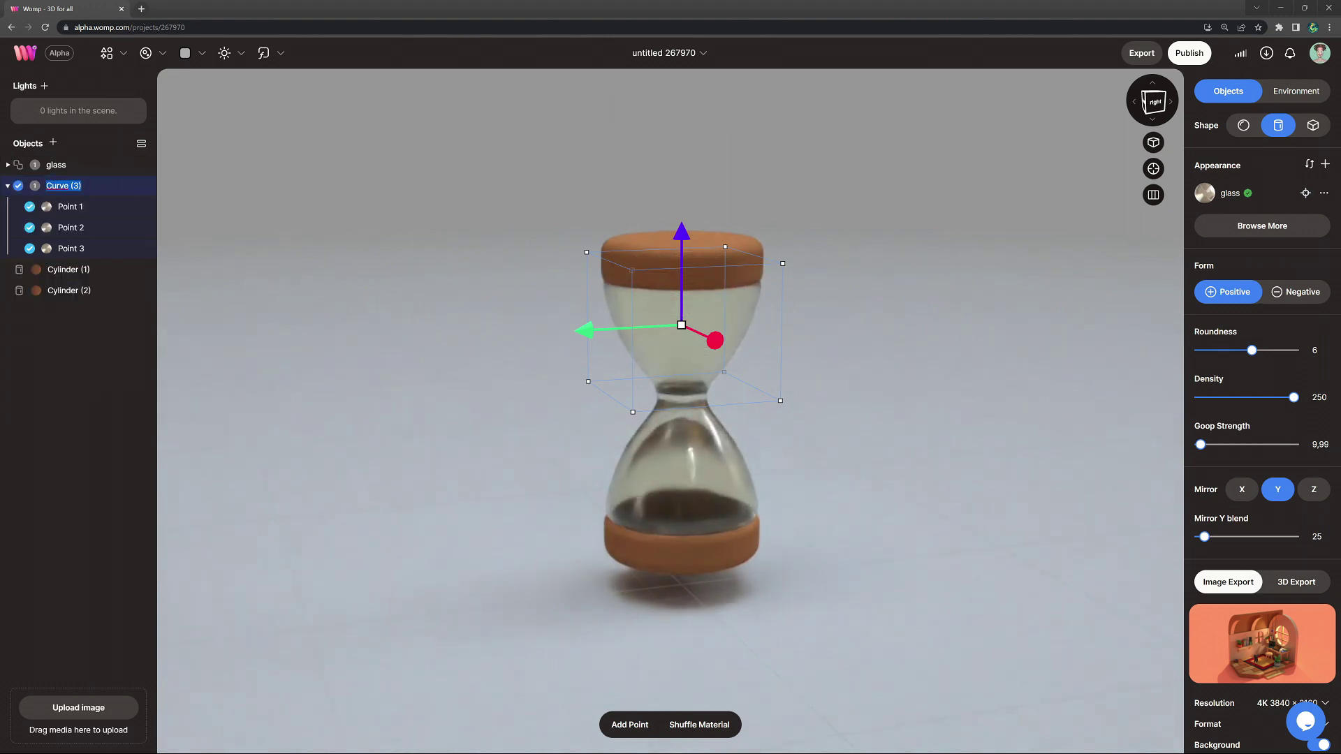
key("Return")
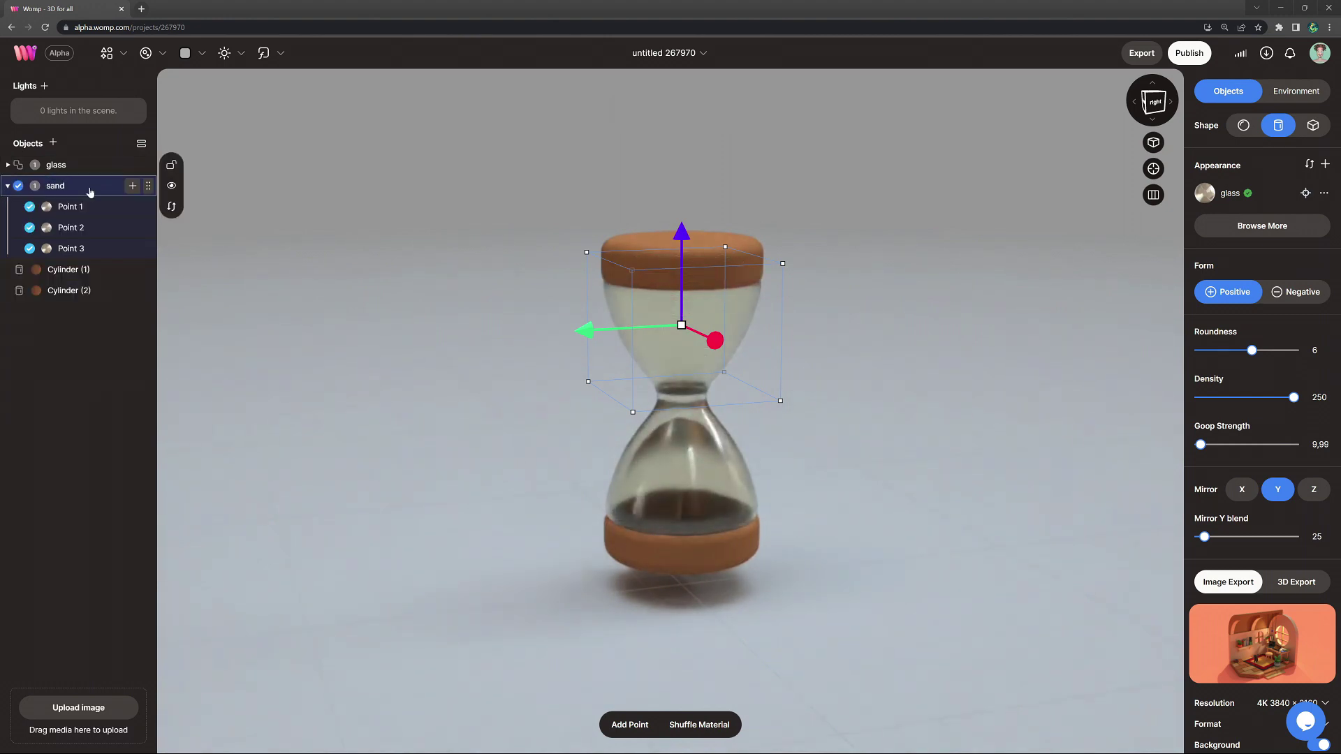
Delete Point 3 and Point 2 from the sand curve.
left_click(76, 250)
key("Delete")
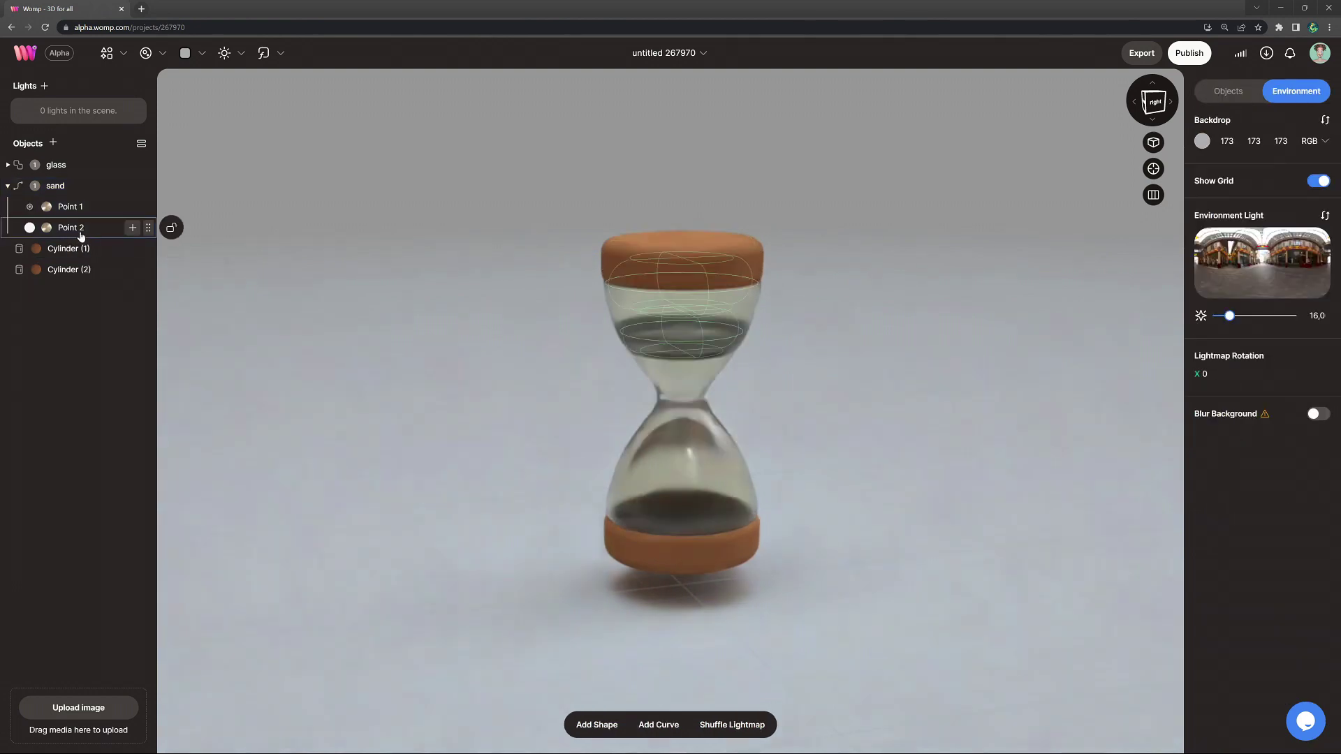
left_click(78, 228)
key("Delete")
Lower the sand curve's Point 1 into the upper bulb and shrink it to a radius of about 115 and height of about 28.
left_click(88, 215)
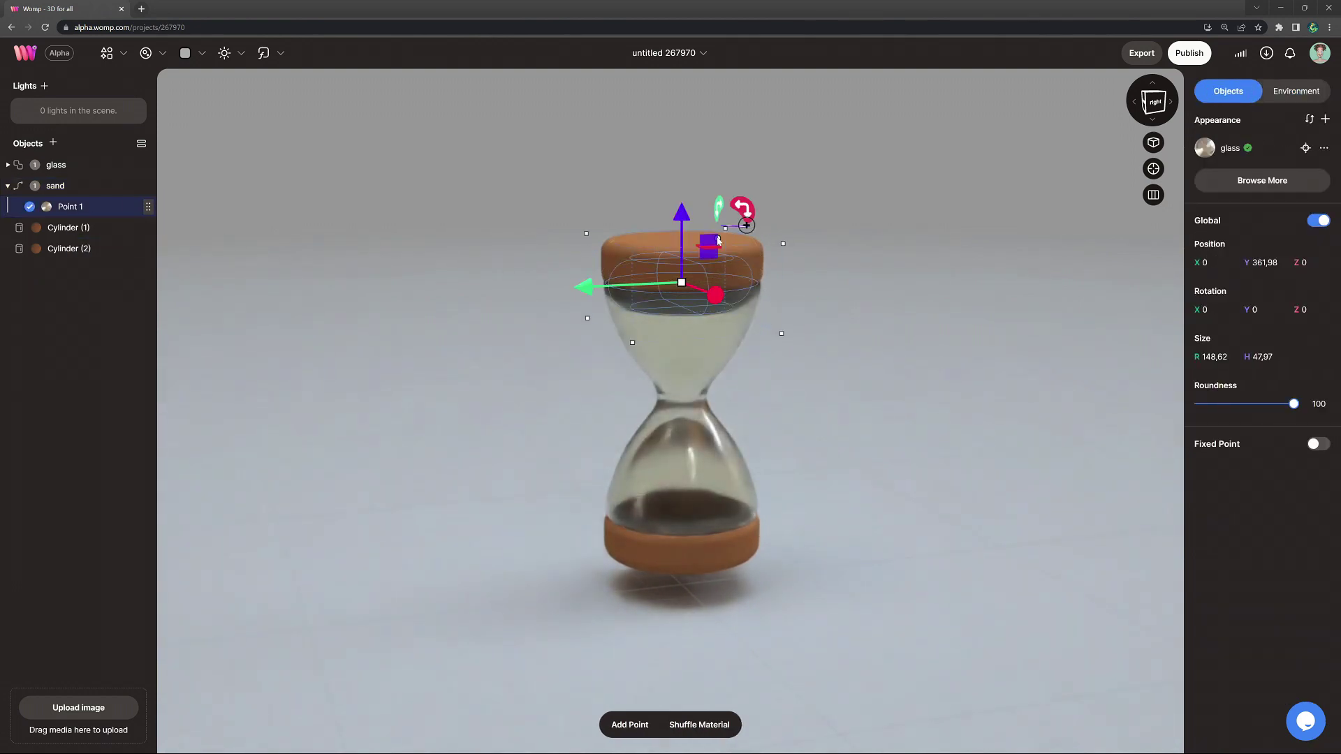
left_click_drag(685, 218, 683, 260)
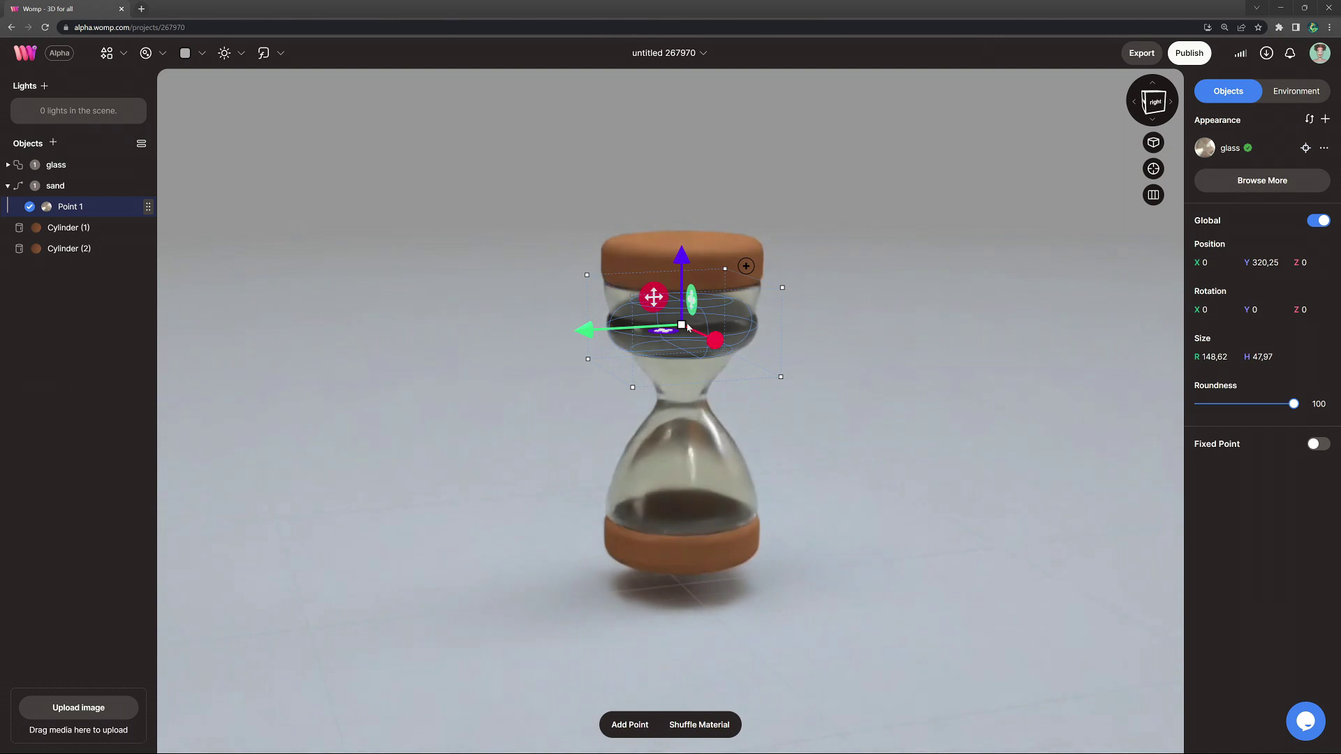
left_click_drag(683, 325, 678, 335)
left_click_drag(683, 256, 669, 291)
Remove the glass material from the sand's Point 1 and set its colour to RGB 231, 177, 125.
left_click(1324, 148)
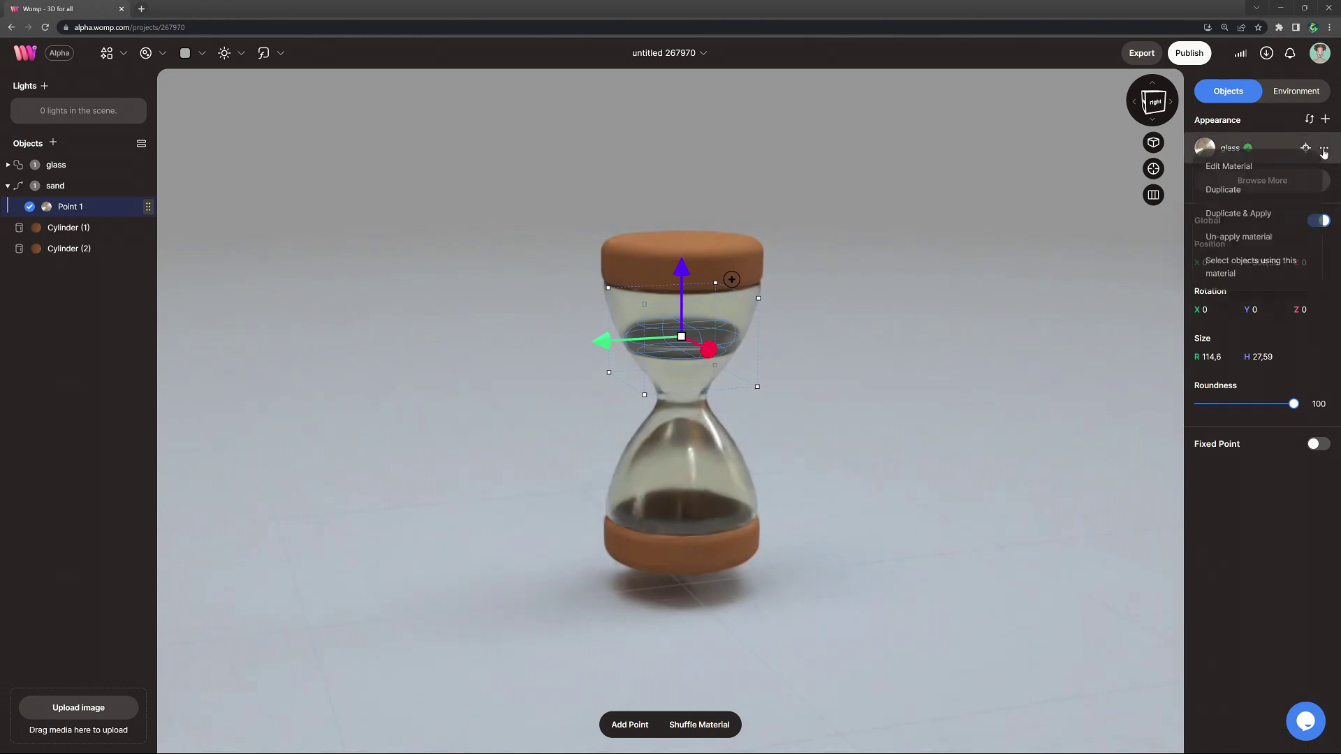
left_click(1244, 237)
left_click(1254, 149)
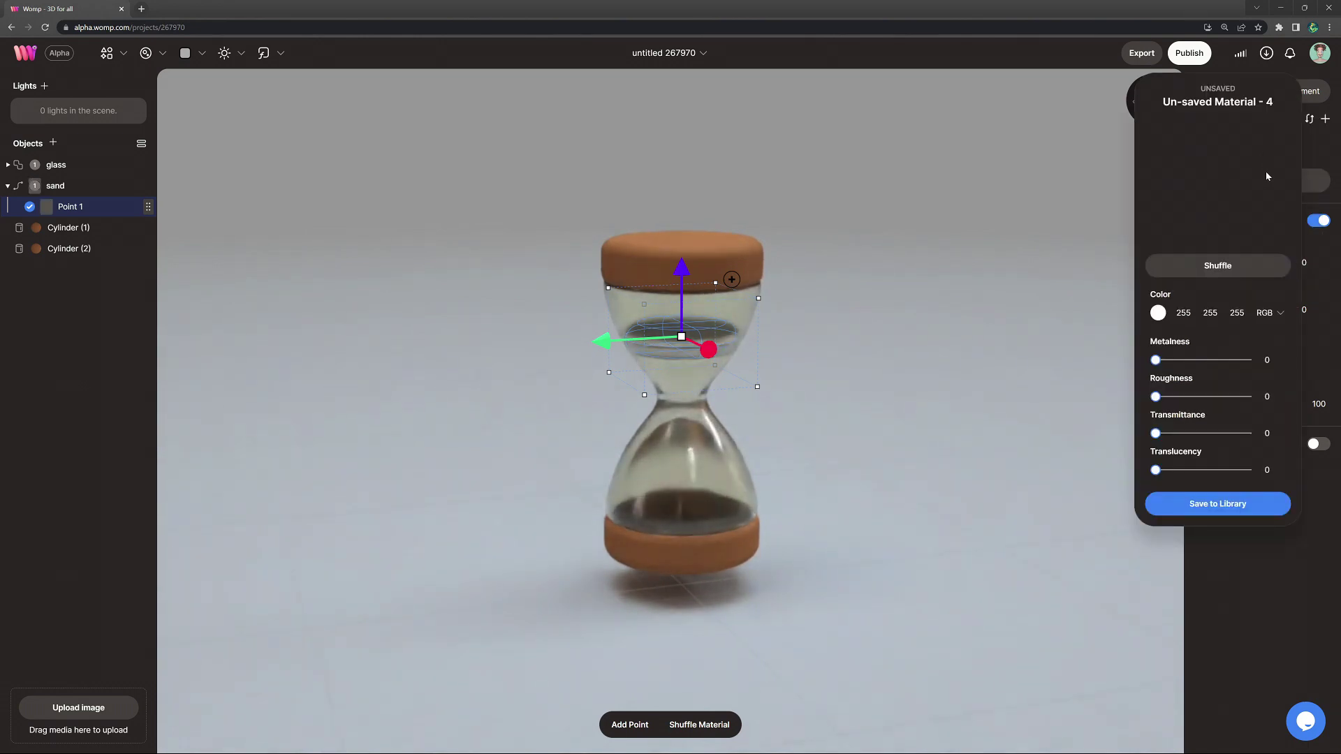
left_click(1158, 313)
left_click_drag(989, 420, 996, 417)
left_click(1038, 327)
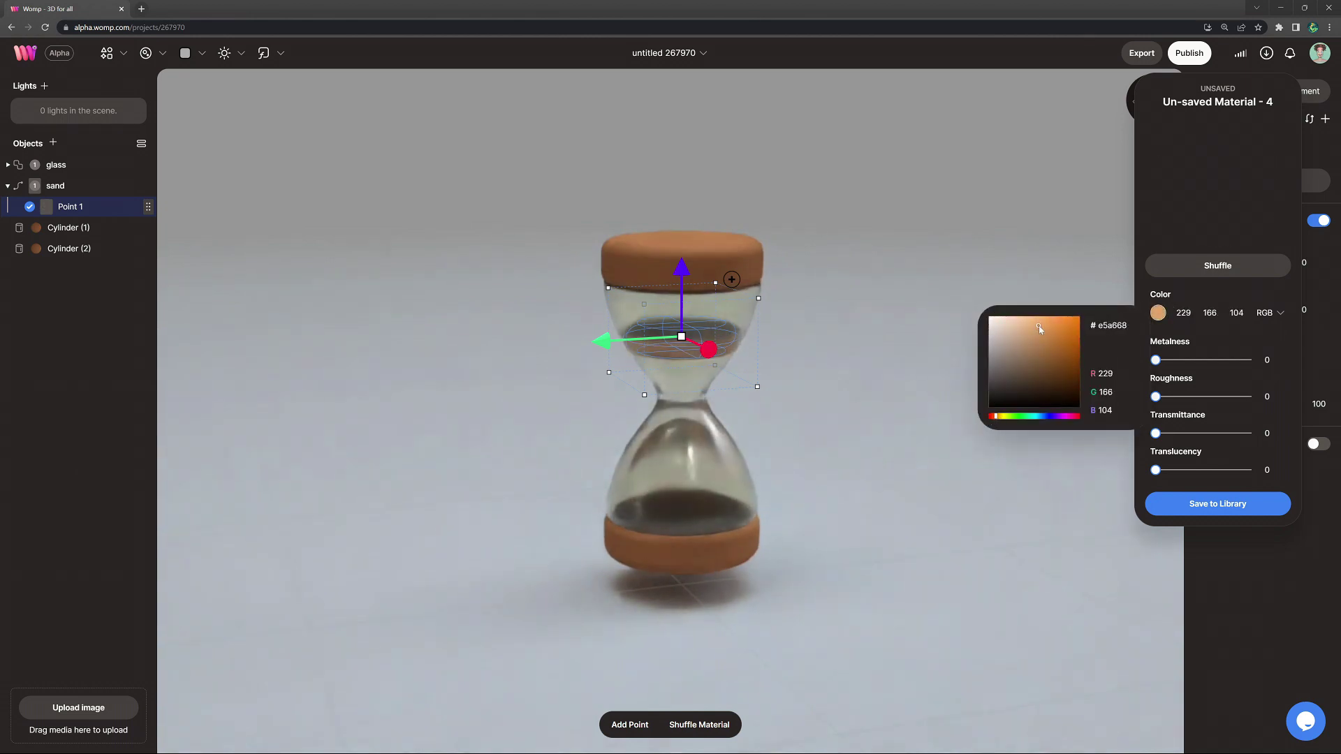
left_click(1031, 325)
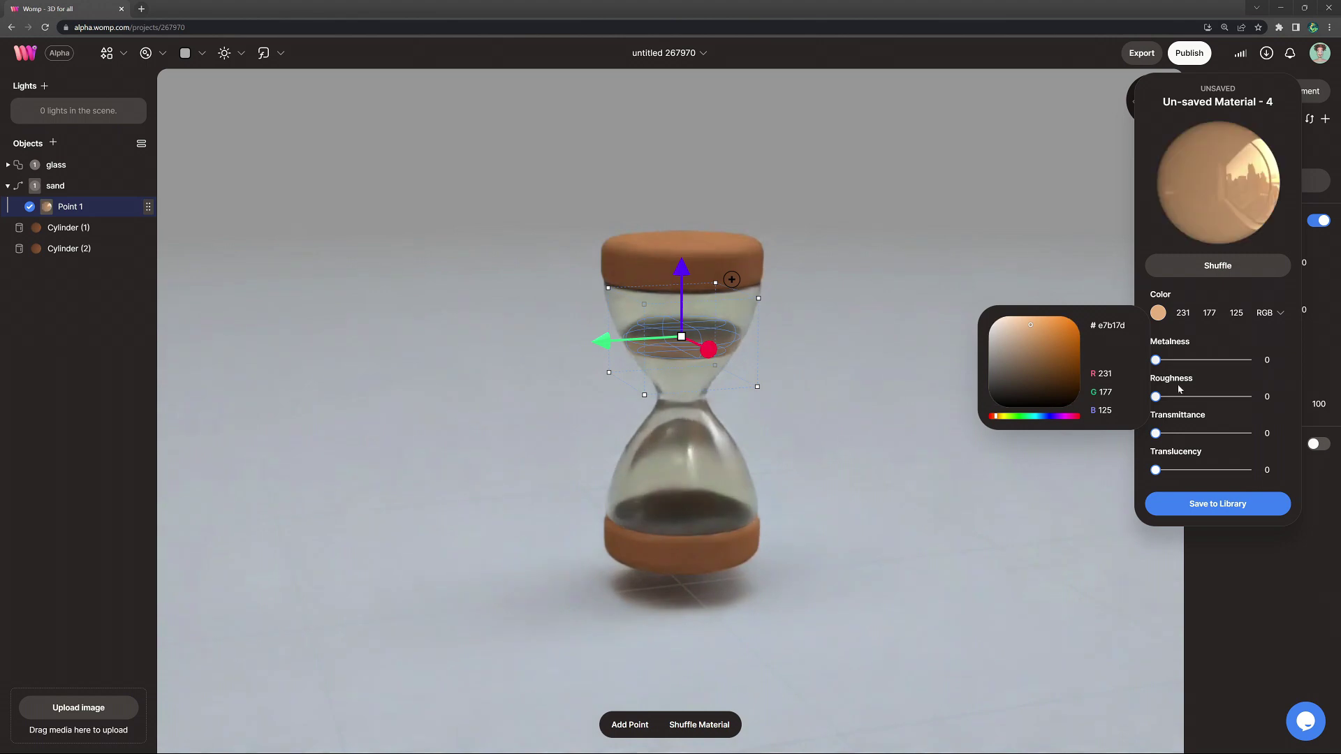
Set the sand material's roughness to 69 and its translucency to 24.
left_click(1198, 398)
left_click_drag(1225, 400, 1218, 397)
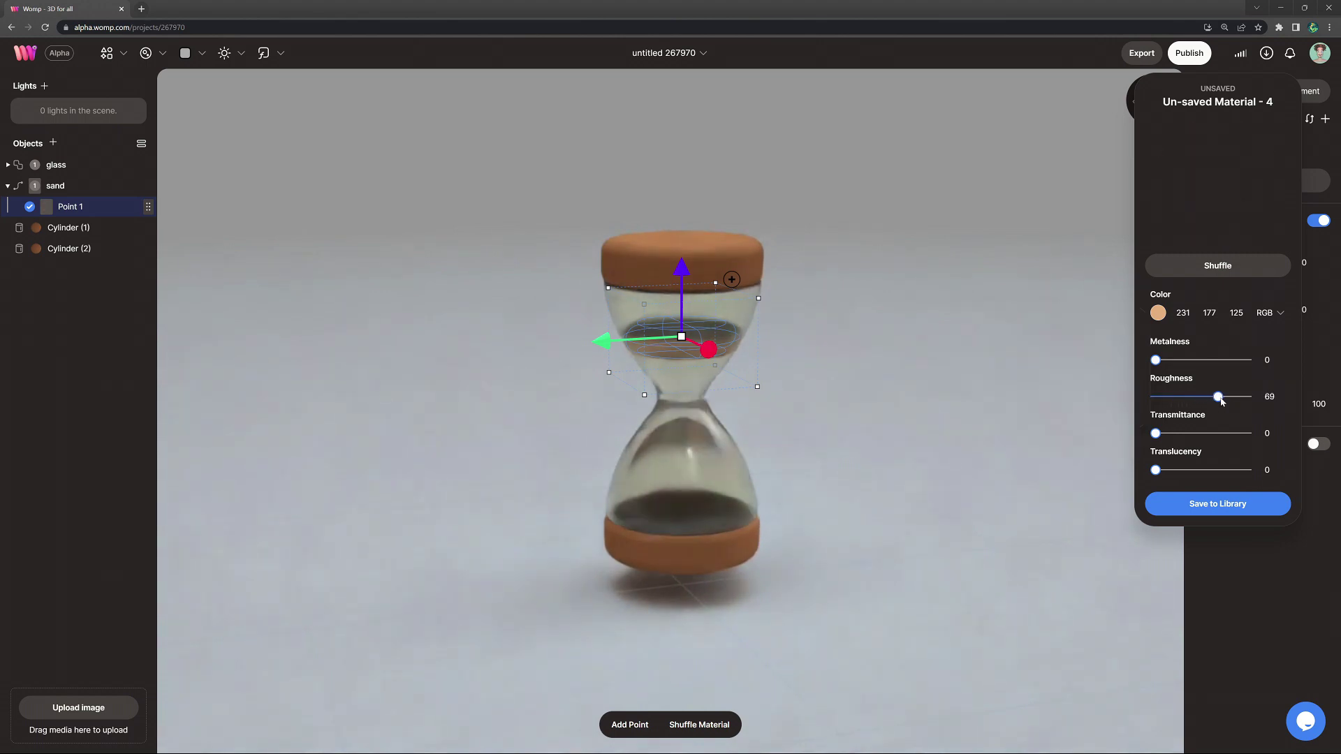
left_click(1180, 470)
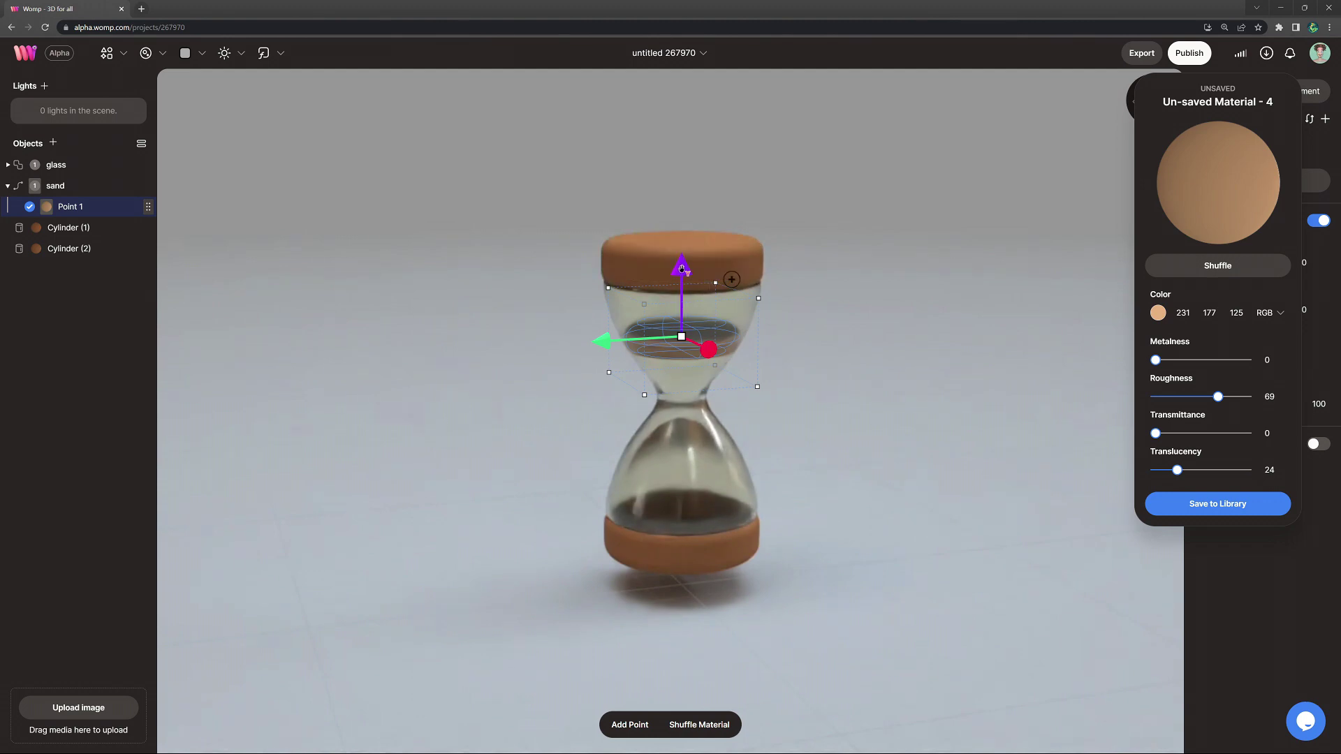
Duplicate sand Point 1 down to about Y 278, shrink the copy to about radius 57, and darken its tan colour slightly.
left_click_drag(681, 269, 648, 327, "alt")
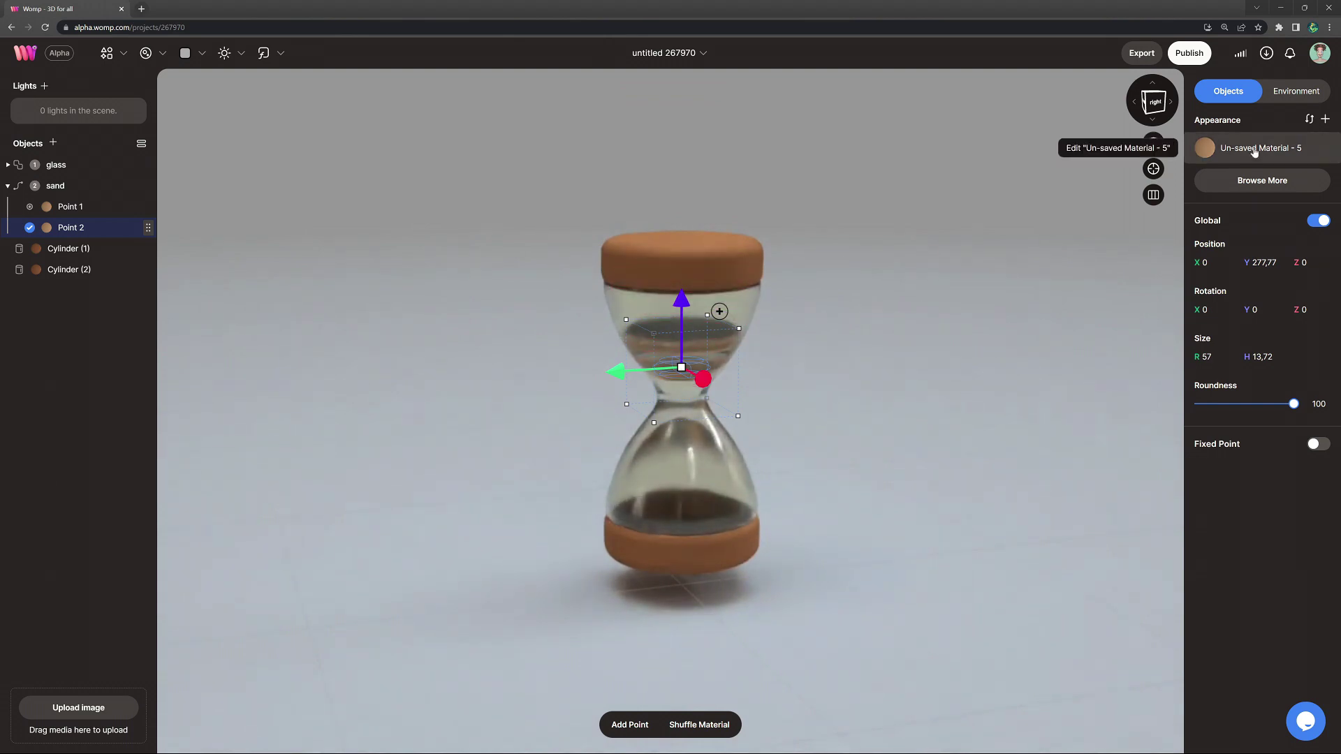
left_click(1205, 147)
left_click(1158, 313)
left_click_drag(1032, 328, 1033, 336)
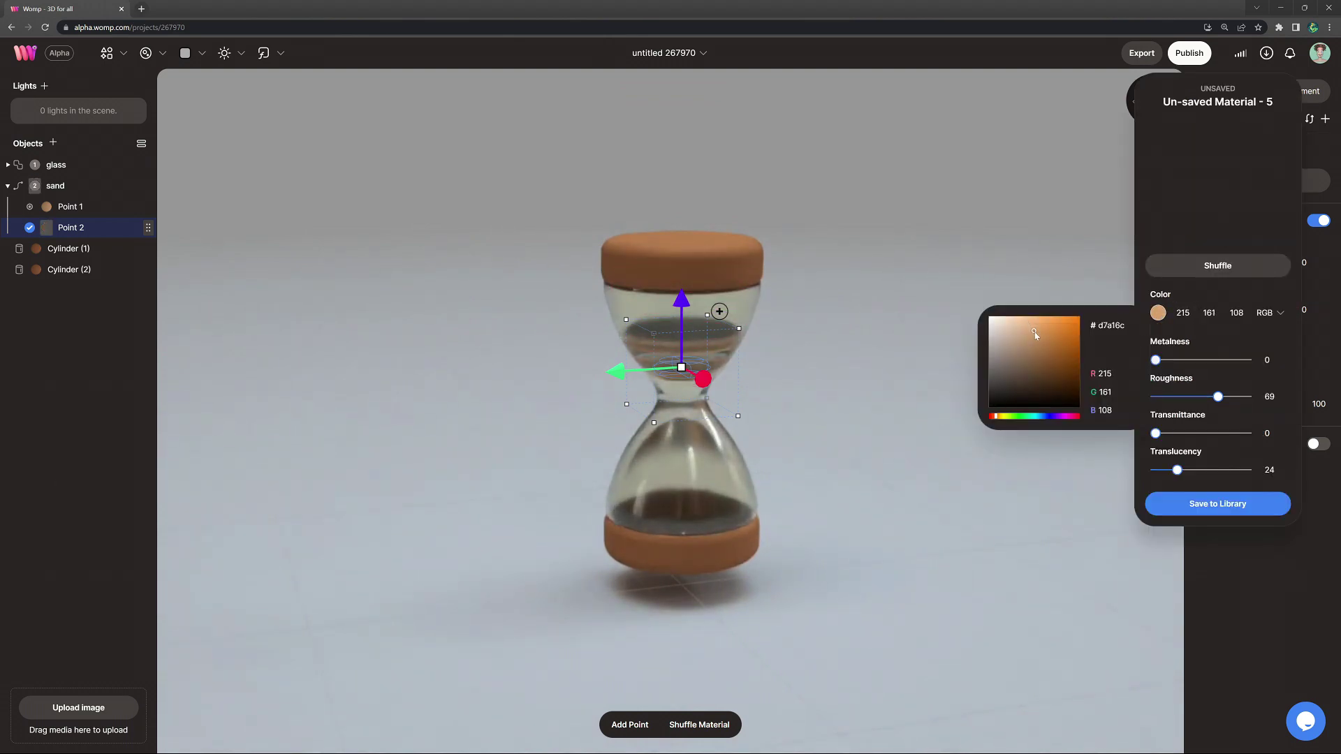
Duplicate sand Point 2, lower the copy to the hourglass neck, and shrink it to fit inside.
key("ctrl+d")
left_click_drag(681, 303, 681, 331)
left_click_drag(680, 395, 636, 349)
right_click_drag(811, 396, 786, 387)
scroll(827, 401, "up", 3)
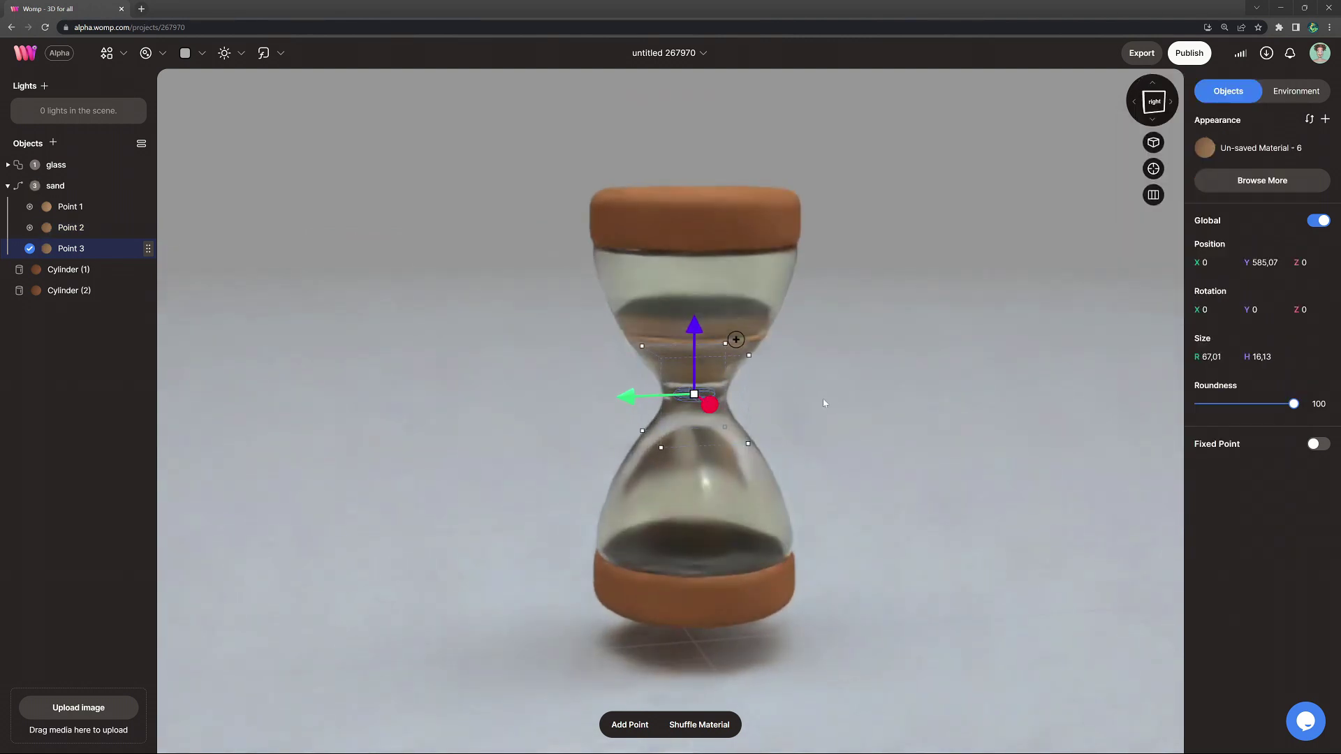
Duplicate sand Point 3 into the lower bulb, shrink the copy to a thin stream, and colour it RGB 229, 178, 129.
left_click_drag(702, 339, 714, 396, "alt")
left_click_drag(694, 462, 643, 383)
left_click(1205, 148)
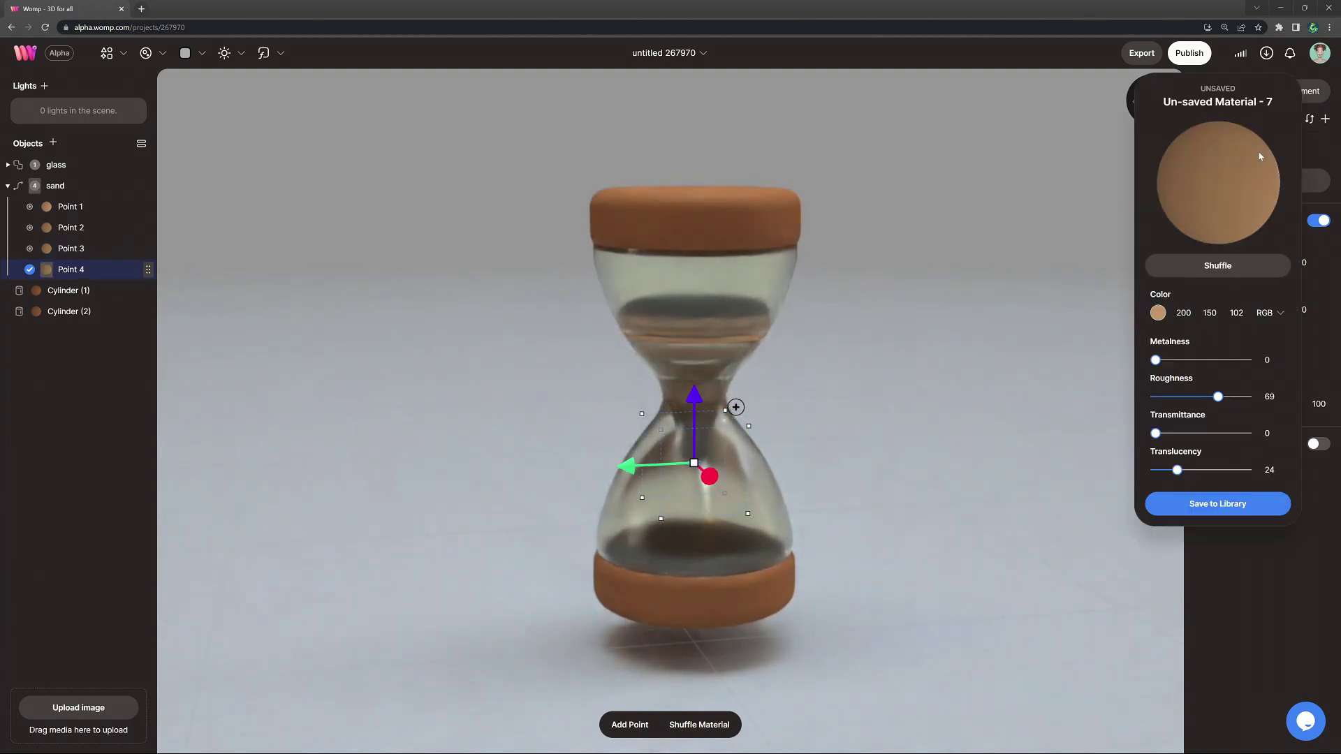
left_click(1158, 312)
left_click(1029, 327)
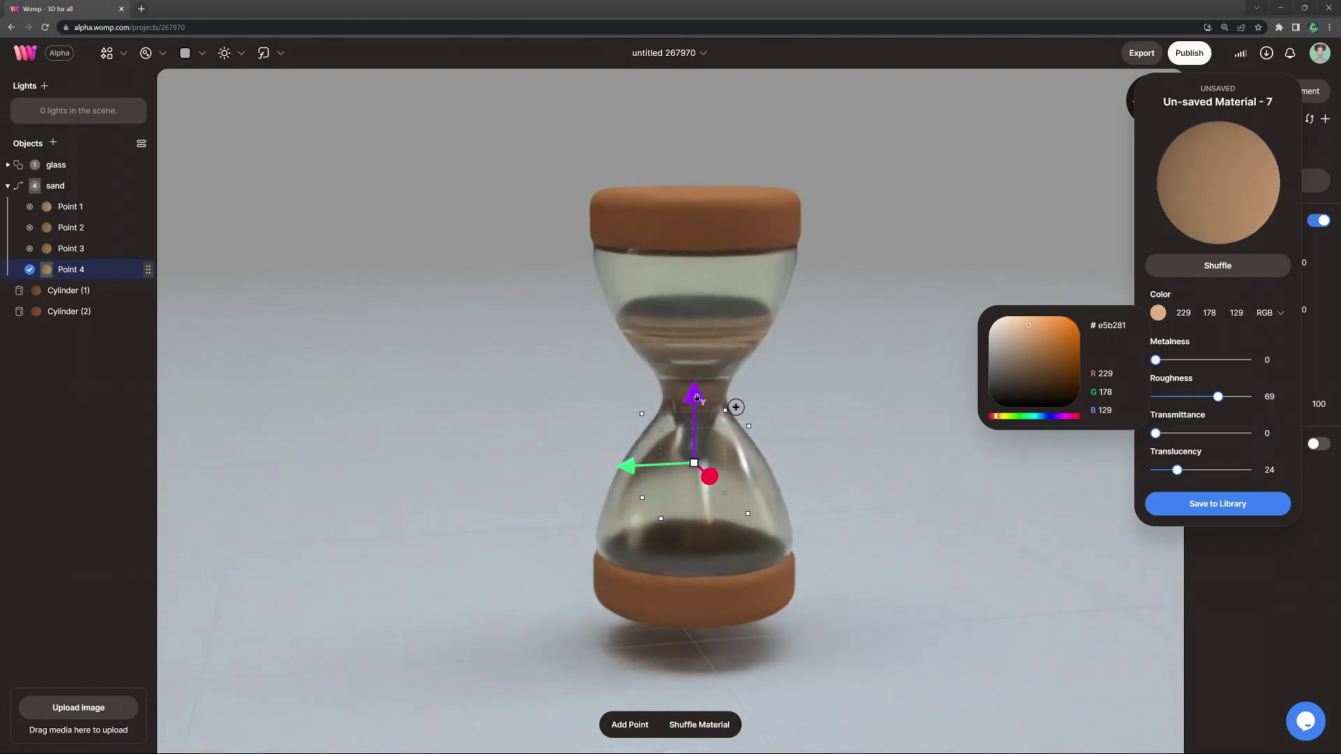
Extend the sand downward with three more duplicated points, widening them into a pile on the bottom cap.
left_click_drag(704, 400, 703, 423, "alt")
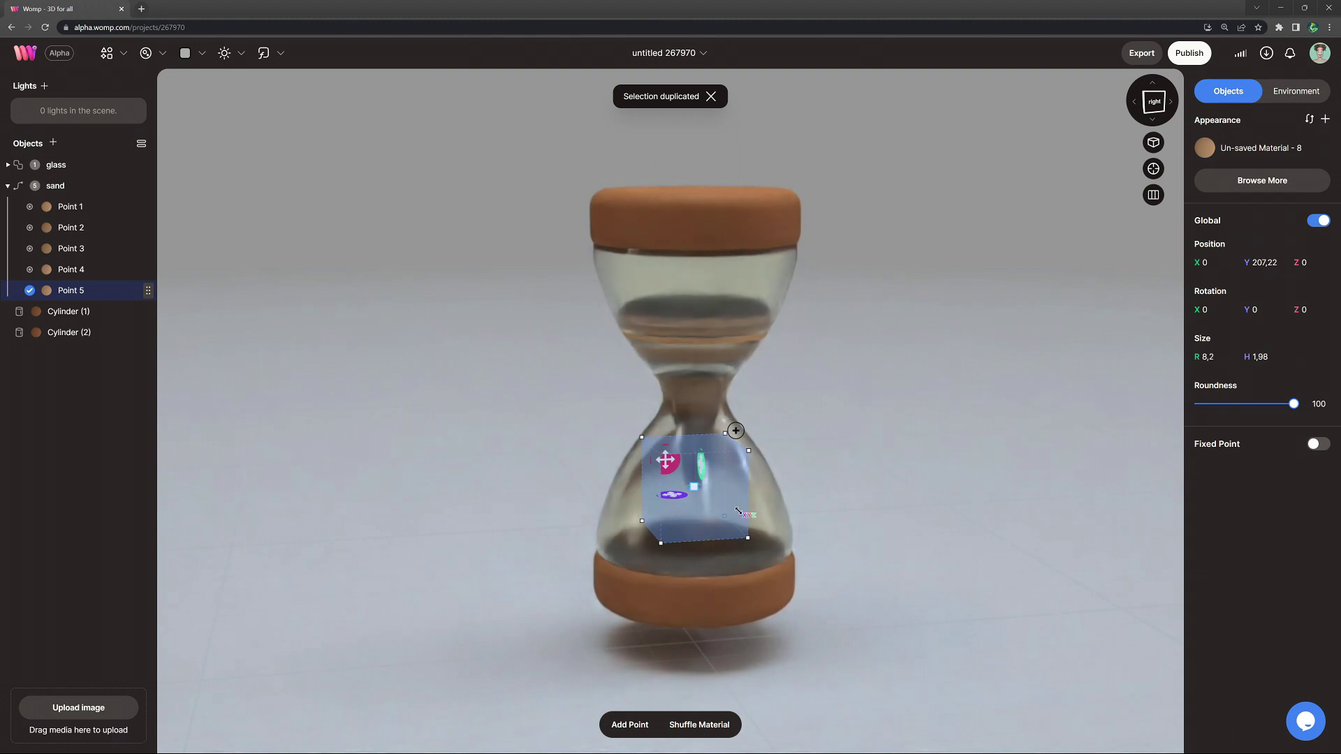
left_click_drag(739, 511, 867, 547)
left_click_drag(696, 418, 684, 459, "alt")
left_click_drag(748, 559, 1118, 628)
left_click_drag(696, 442, 898, 606)
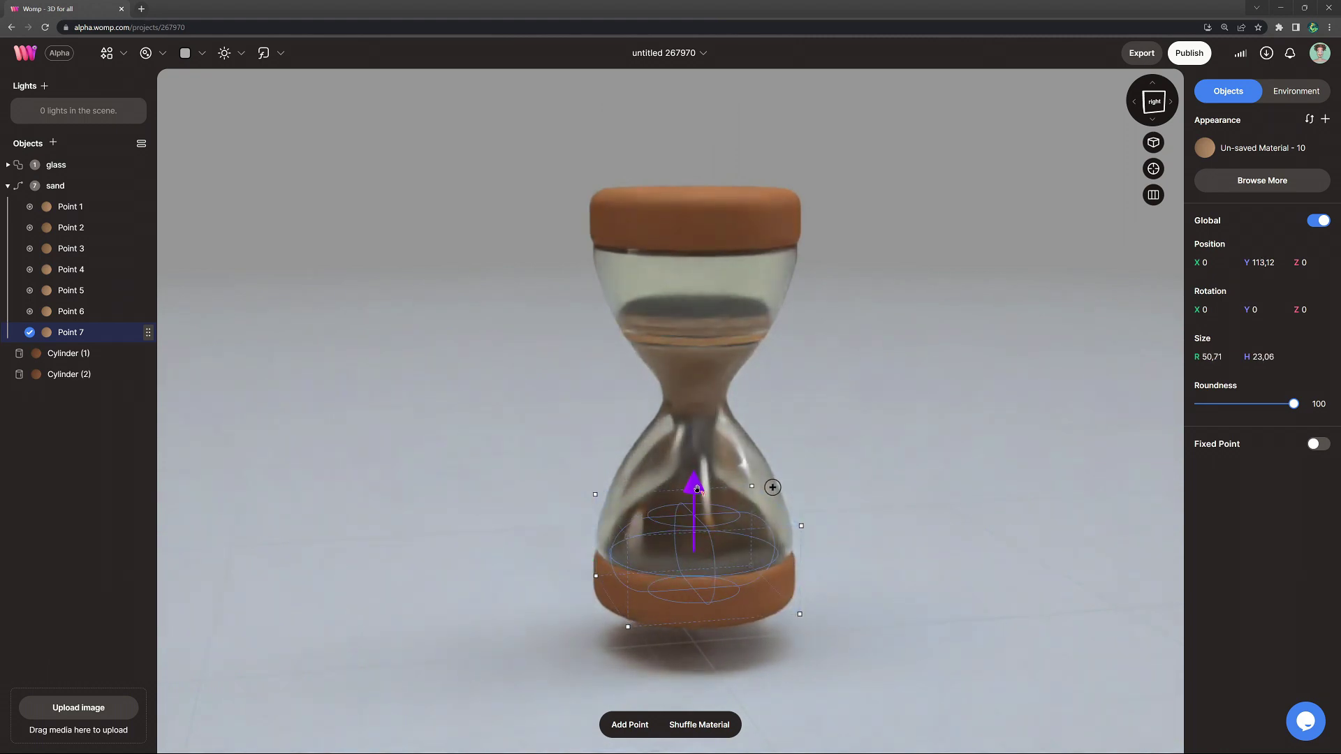
left_click(990, 463)
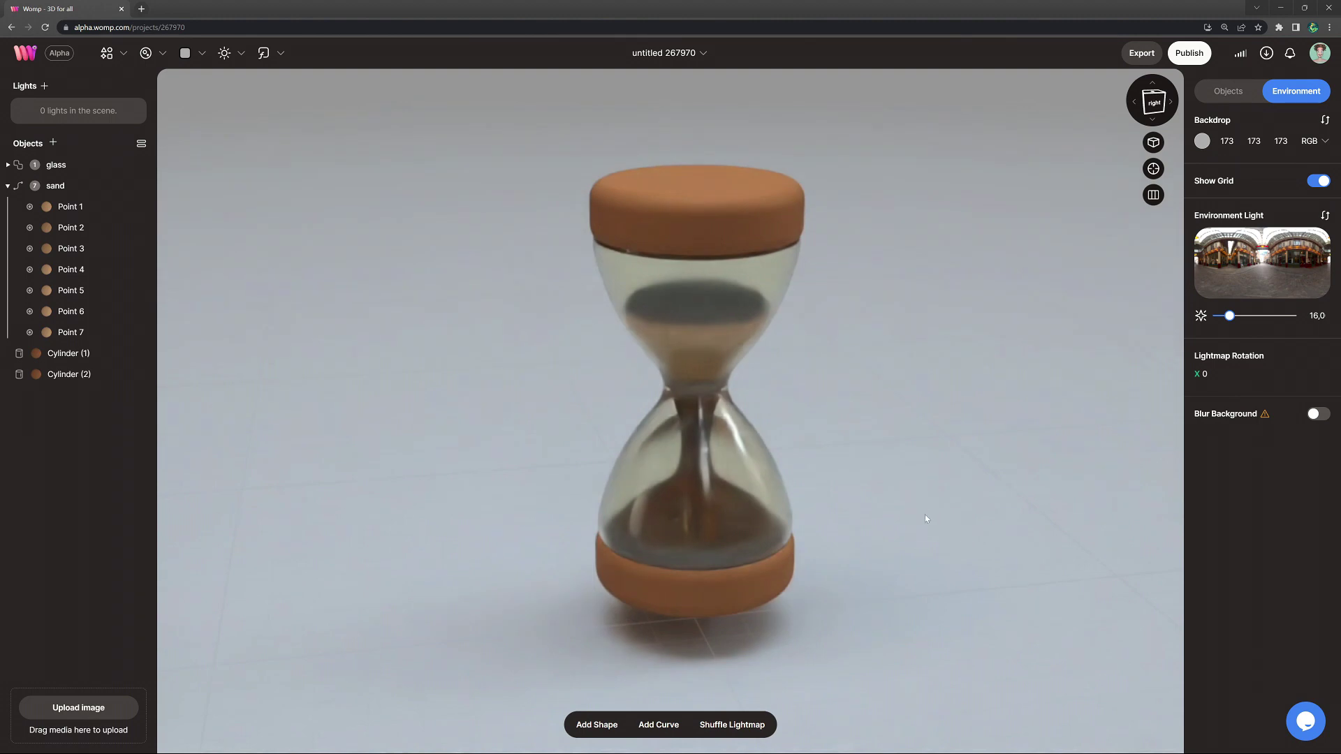
Select the glass, sand and both cylinders together and raise the whole hourglass well above the floor.
right_click_drag(925, 515, 973, 459)
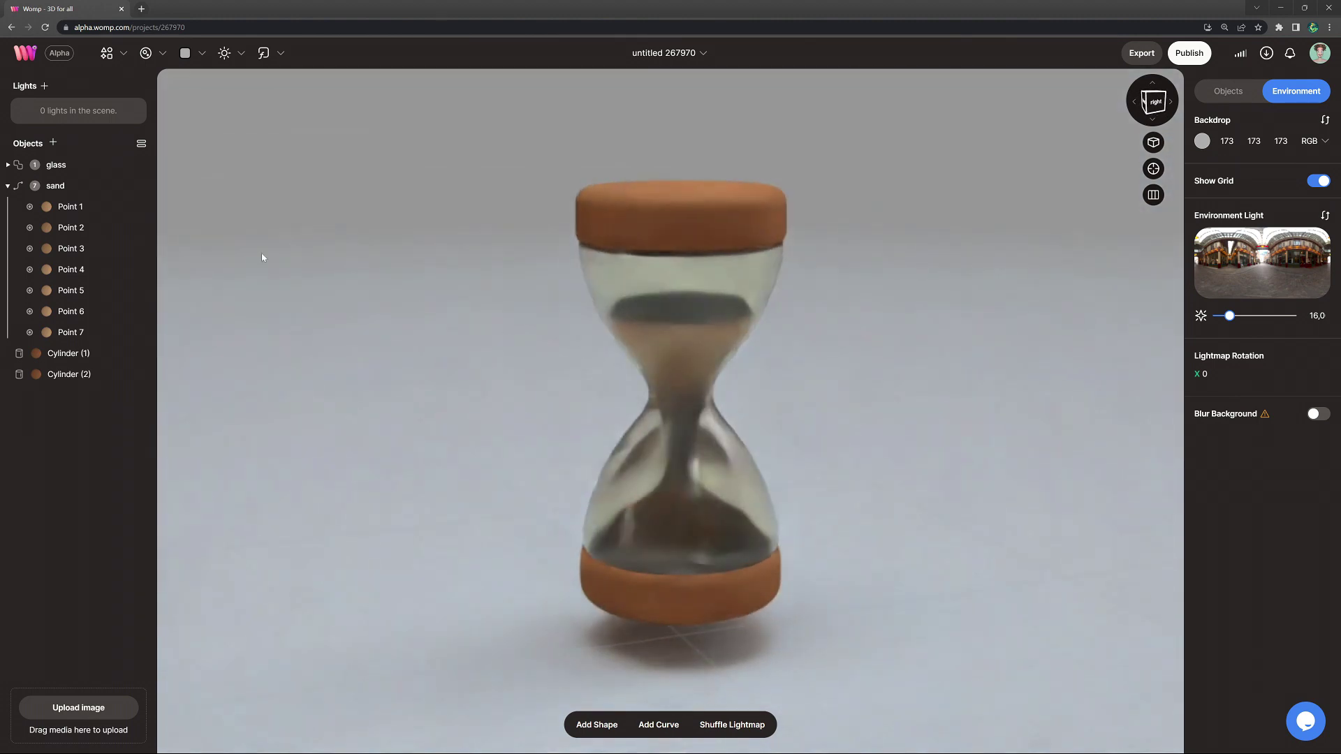
left_click(9, 188)
left_click(76, 170)
left_click(90, 229, "shift")
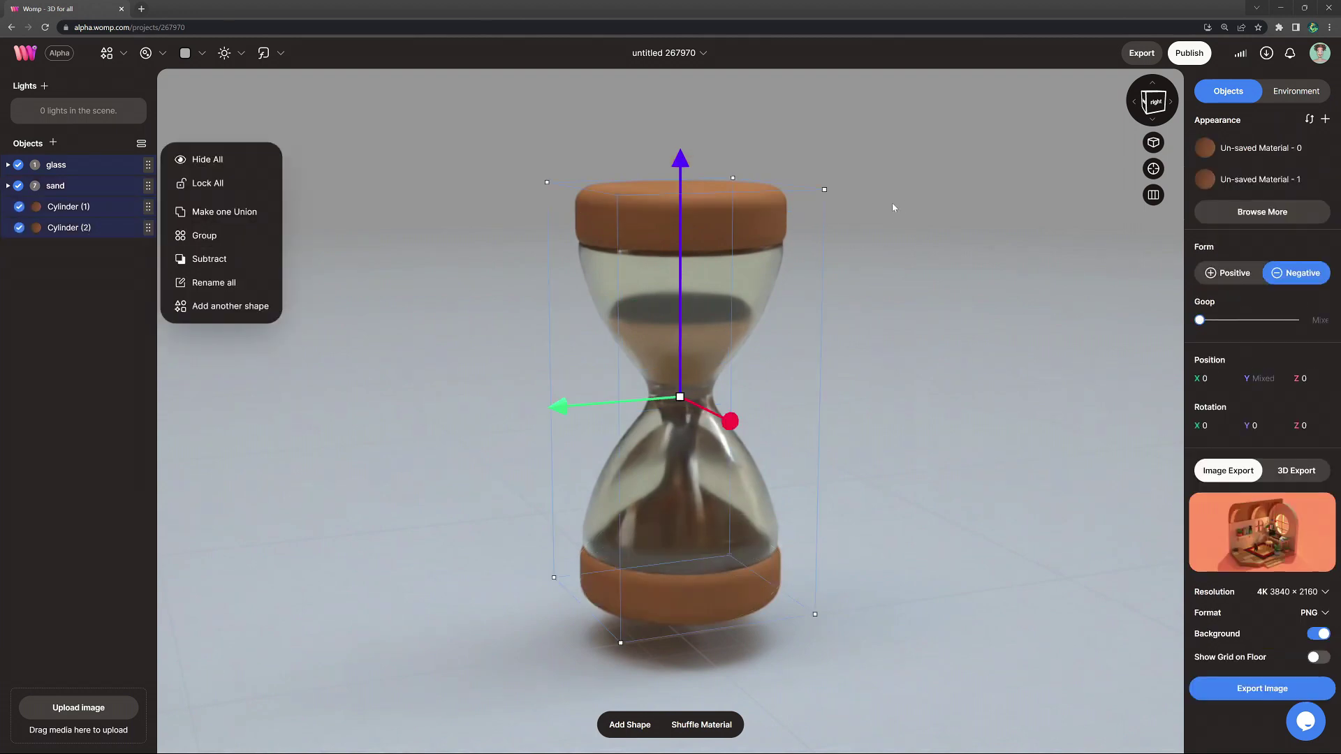
scroll(932, 360, "down", 3)
left_click_drag(676, 253, 733, 171)
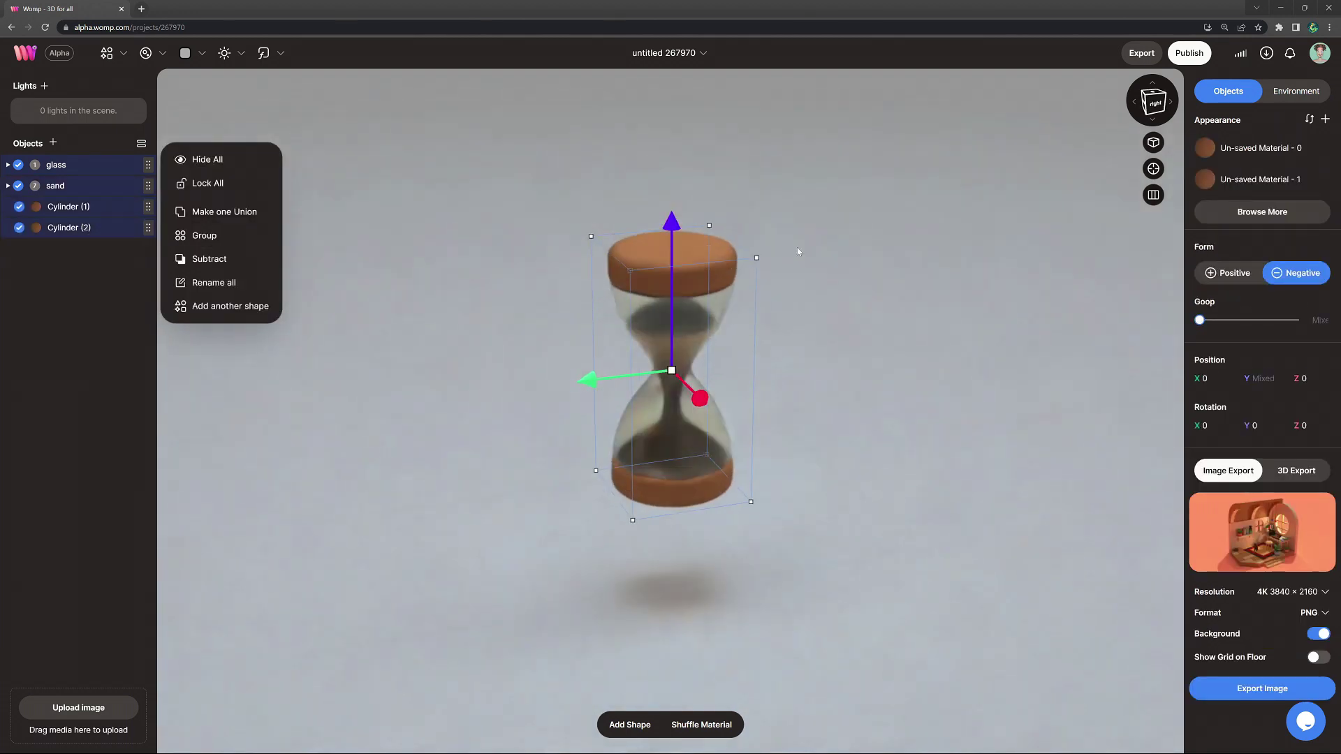
Rotate the whole hourglass about its Z and X axes so it leans diagonally, and hide the grid.
left_click_drag(773, 234, 817, 279)
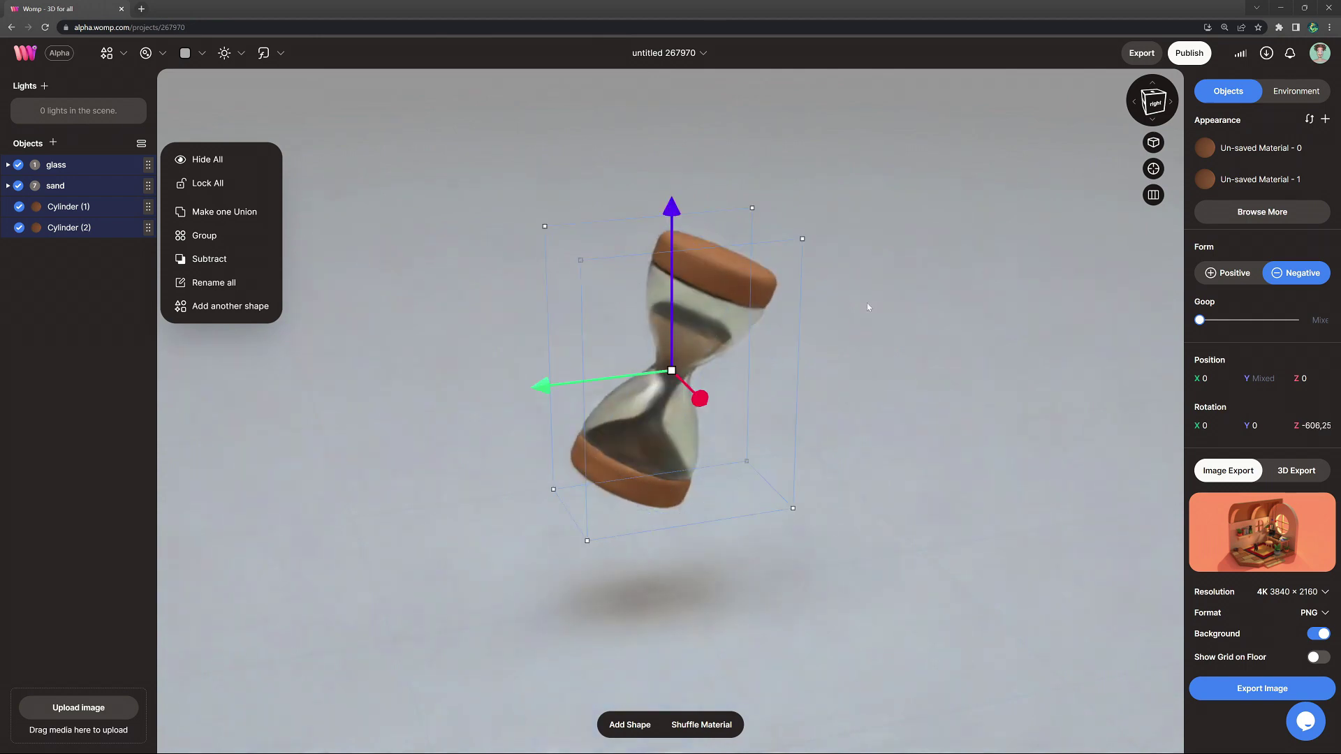
left_click_drag(808, 203, 798, 157)
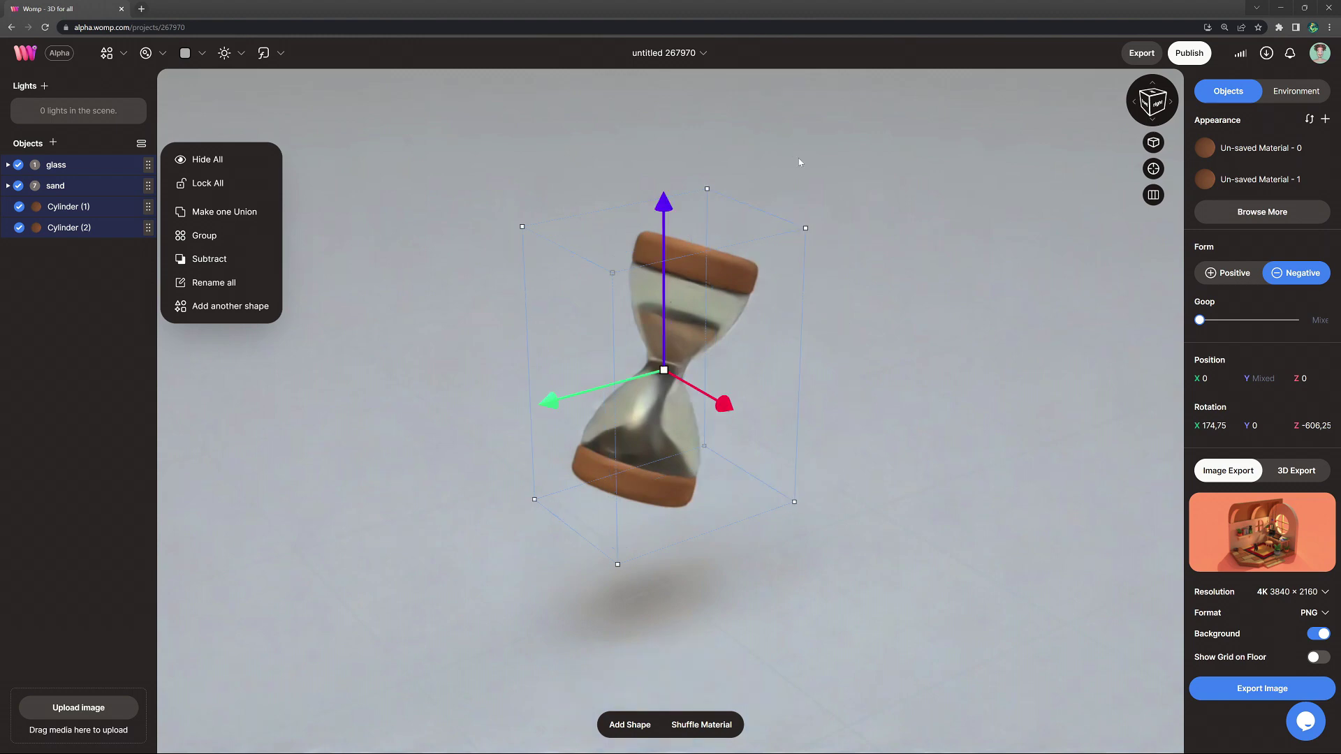
right_click_drag(820, 317, 793, 302)
left_click(880, 355)
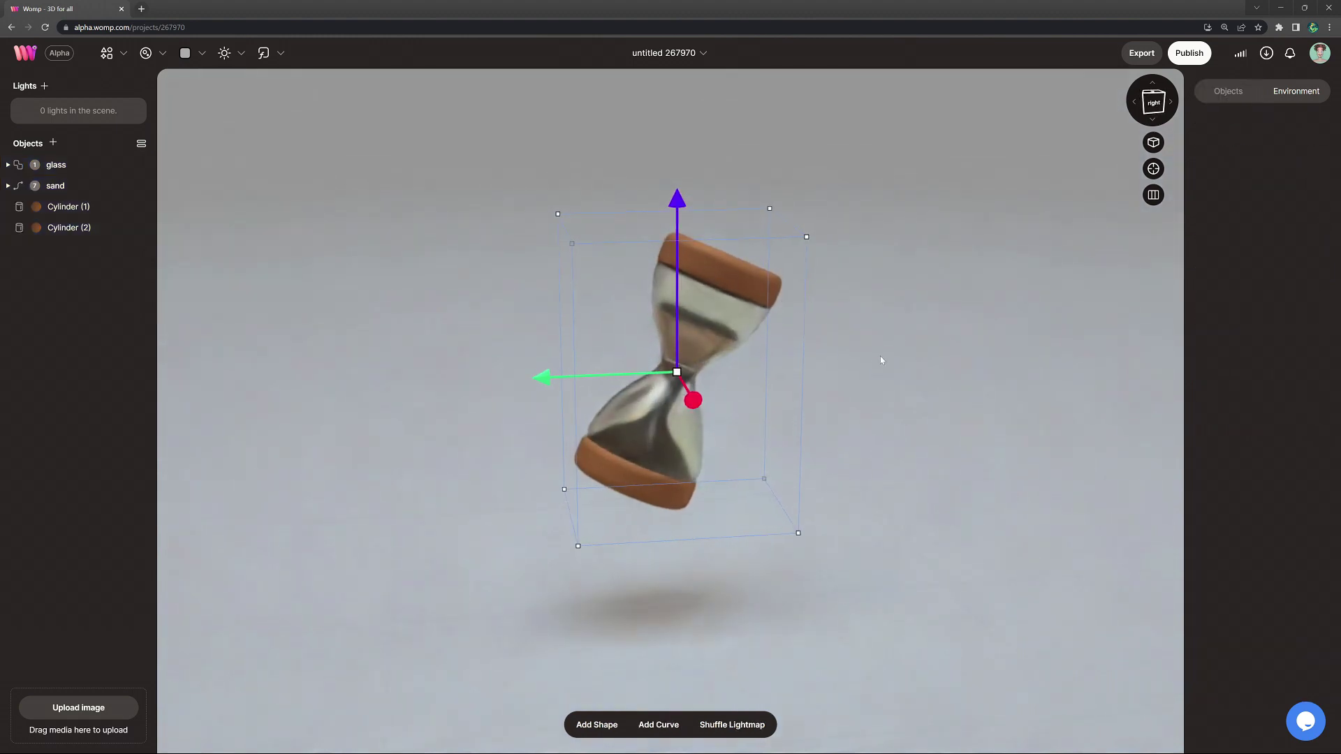
scroll(886, 377, "up", 2)
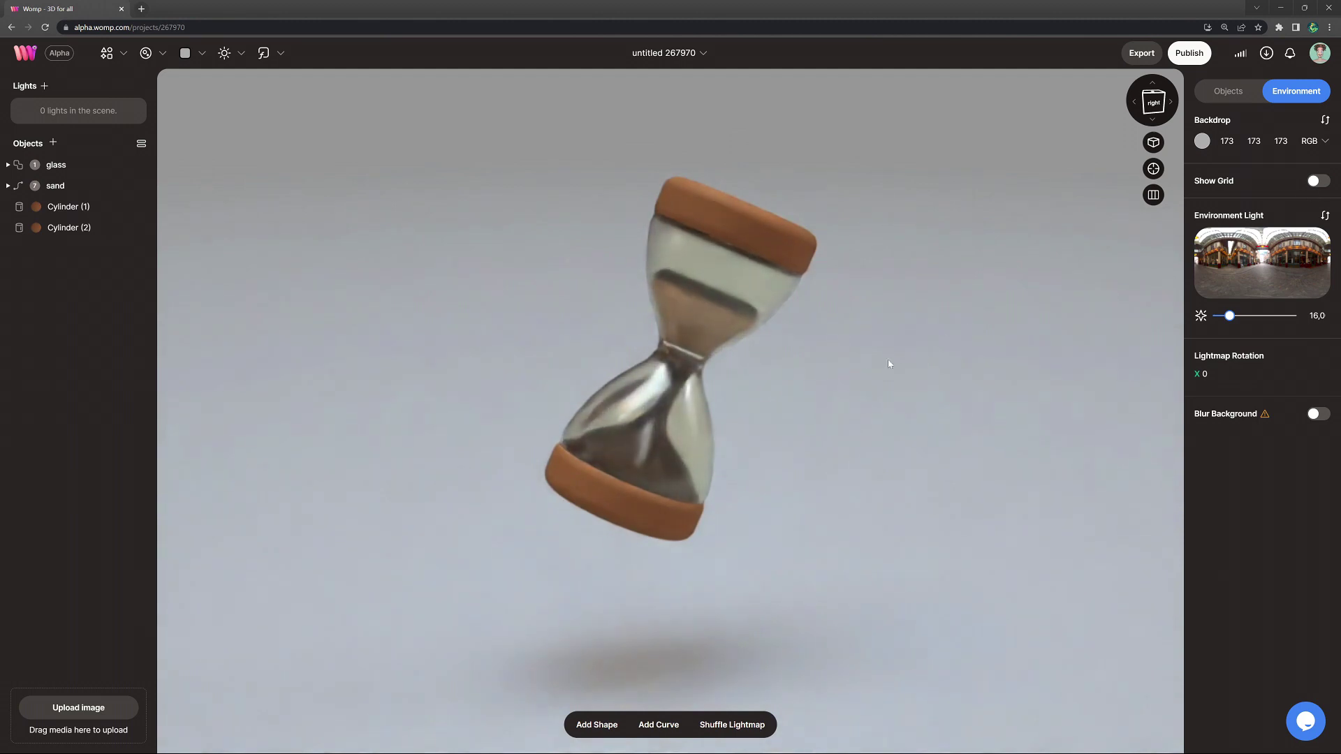
Create a new light purple backdrop colour of RGB 231, 199, 248.
left_click(186, 54)
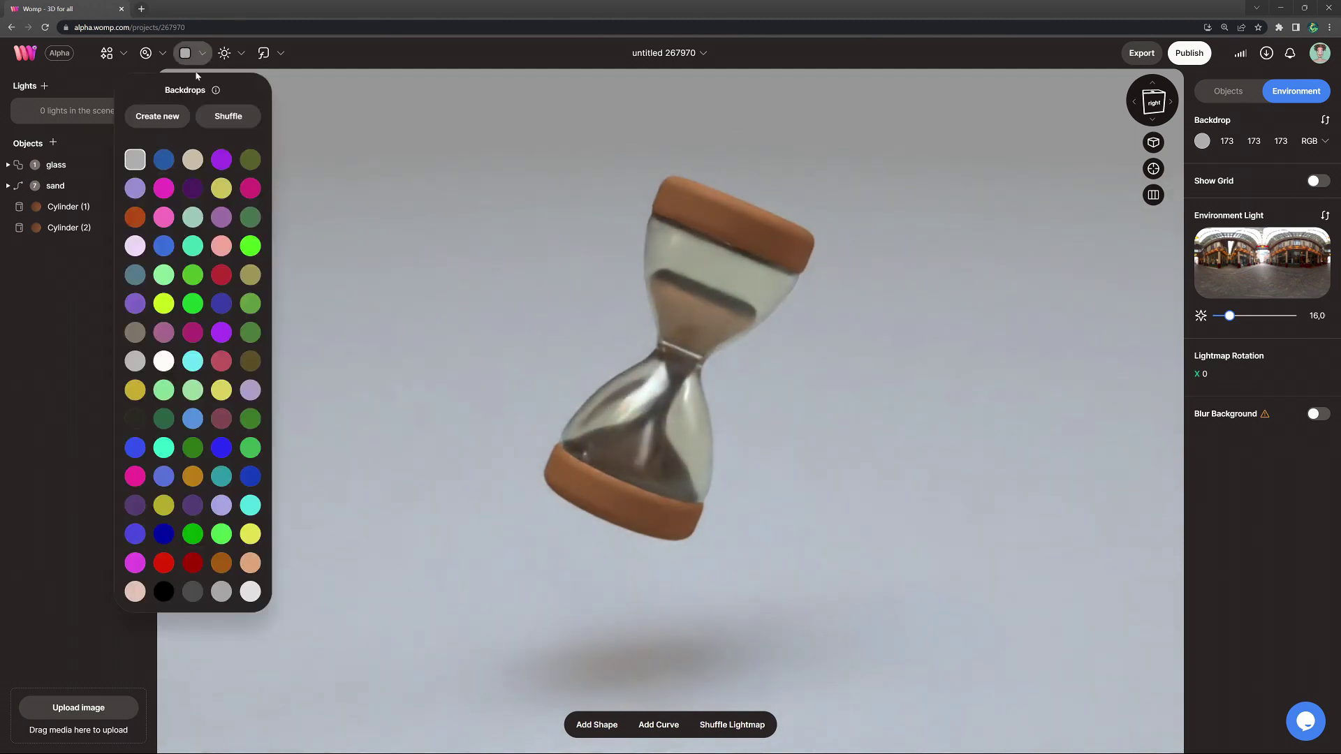
left_click(157, 116)
left_click(327, 184)
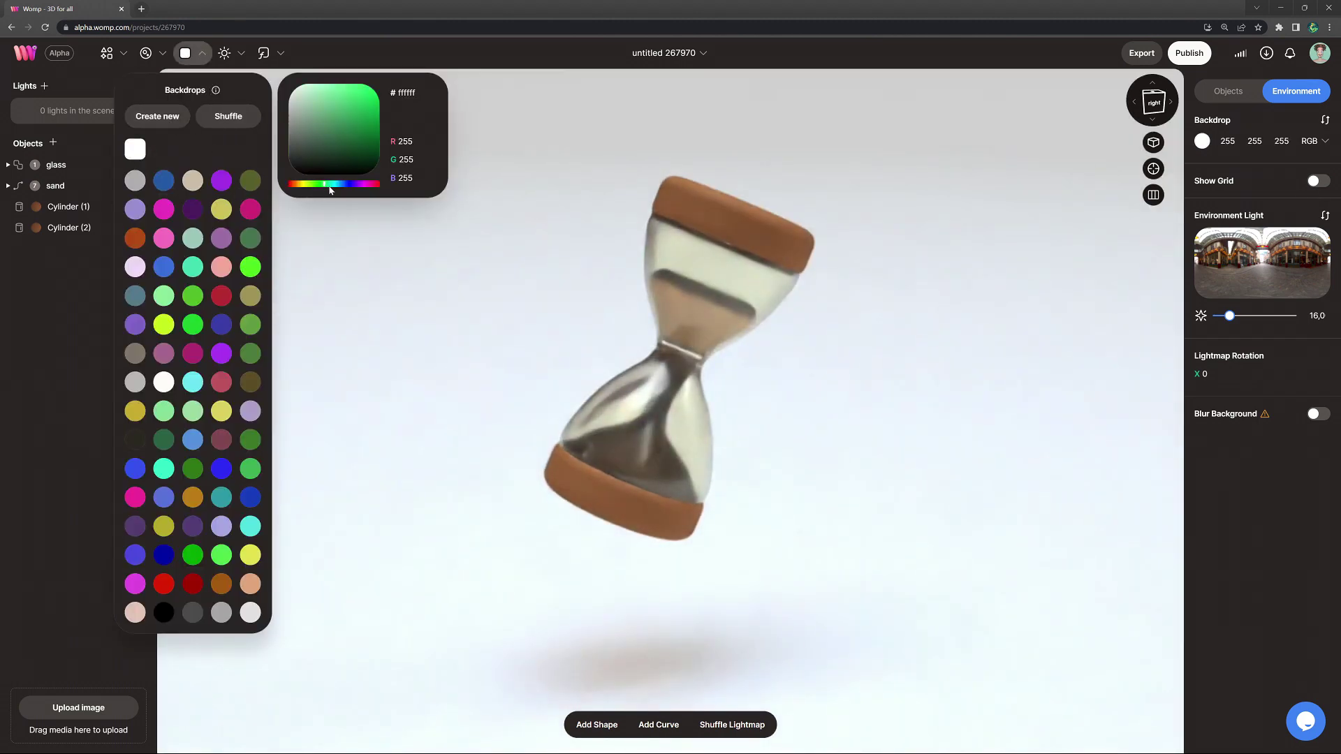
left_click_drag(336, 190, 343, 190)
left_click_drag(329, 144, 307, 87)
left_click_drag(343, 188, 357, 190)
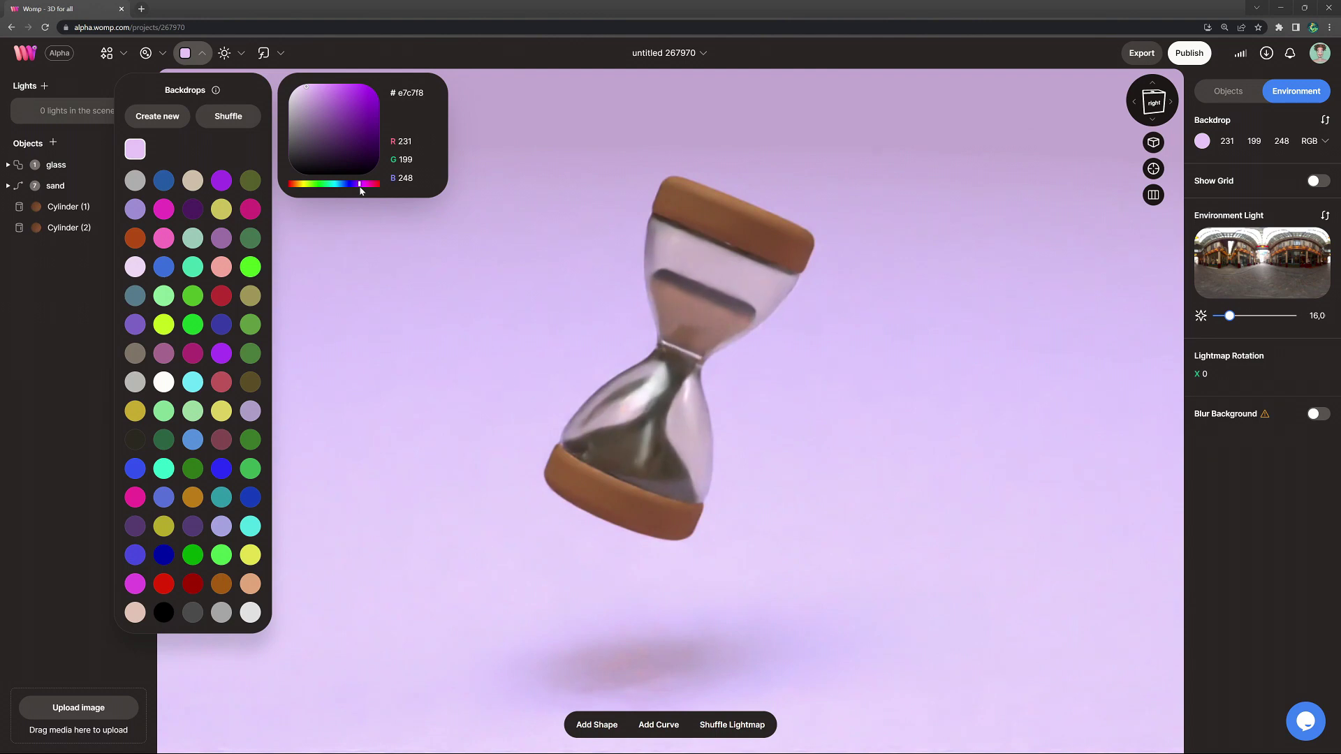
mouse_move(878, 384)
left_mouse_down()
mouse_move(836, 372)
mouse_move(833, 410)
mouse_move(859, 420)
mouse_move(880, 394)
left_mouse_up()
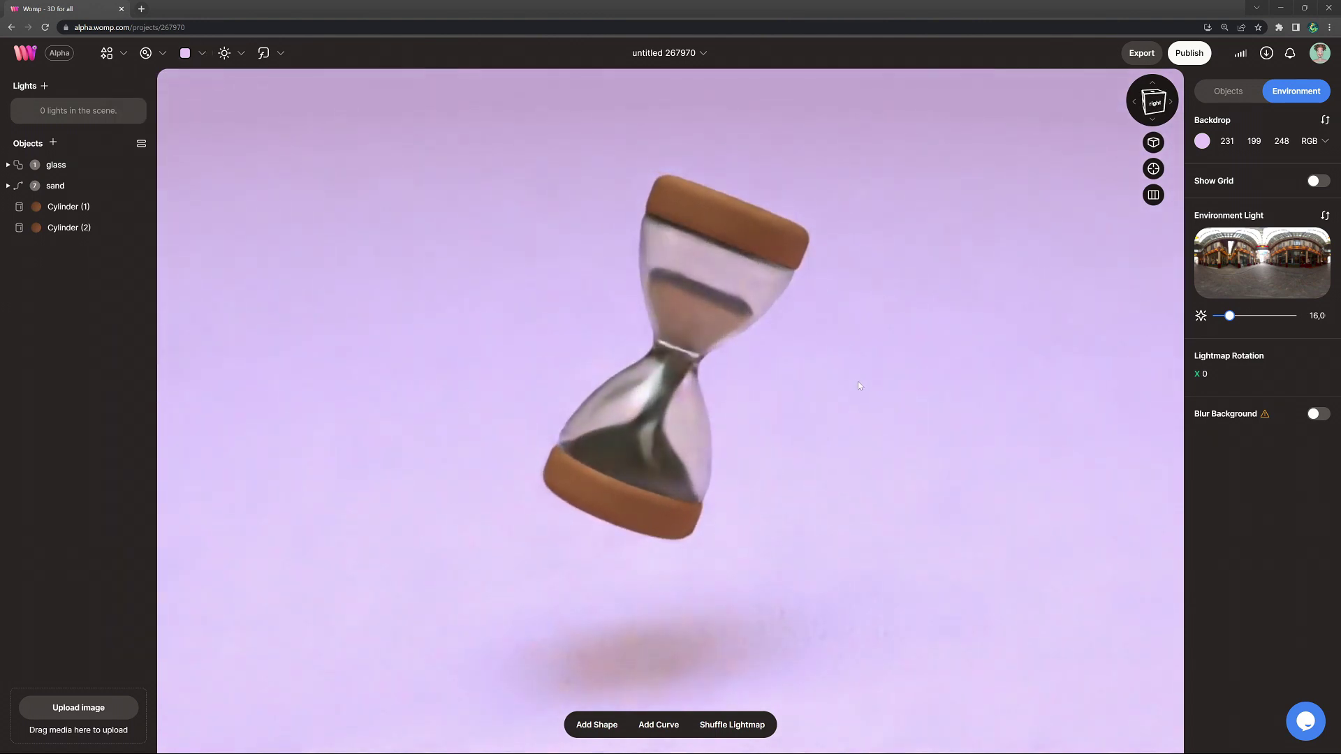
Compare several environment lights on the hourglass and apply Pink Sunrise.
left_click(1256, 268)
left_click(245, 276)
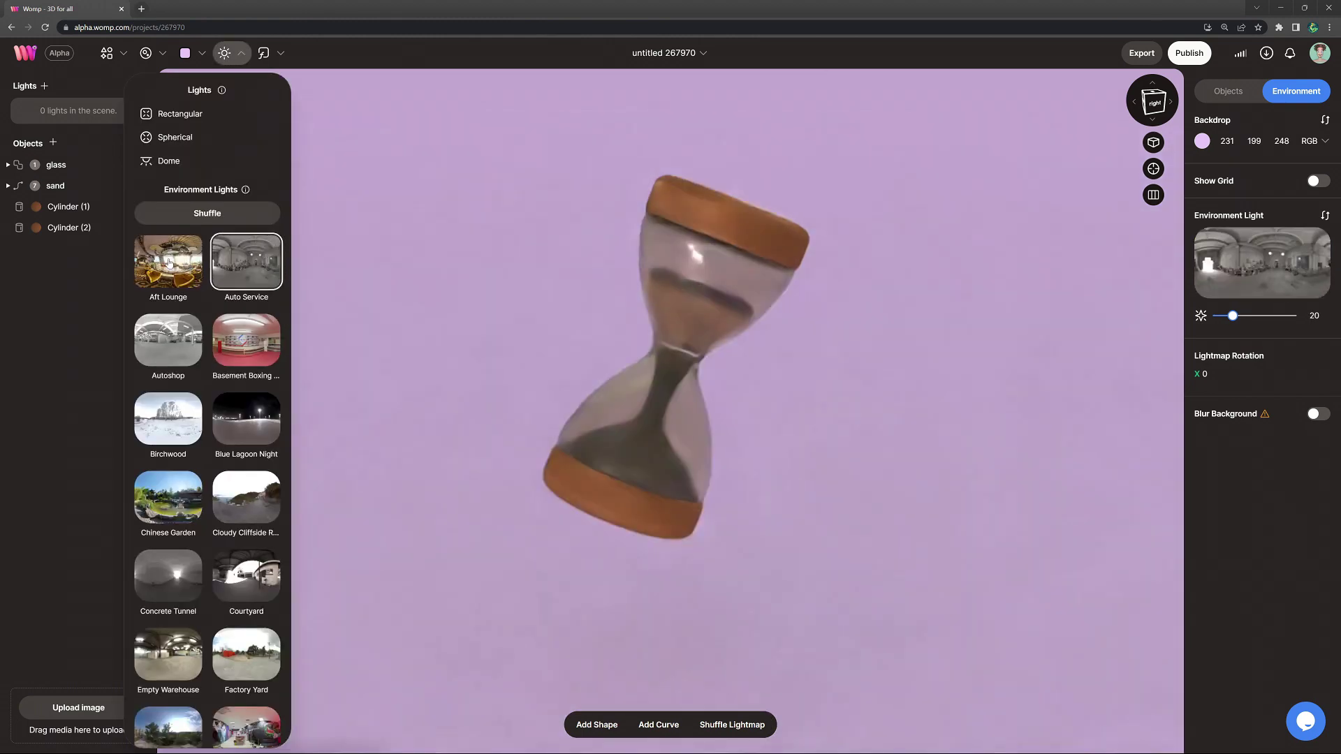
left_click(168, 262)
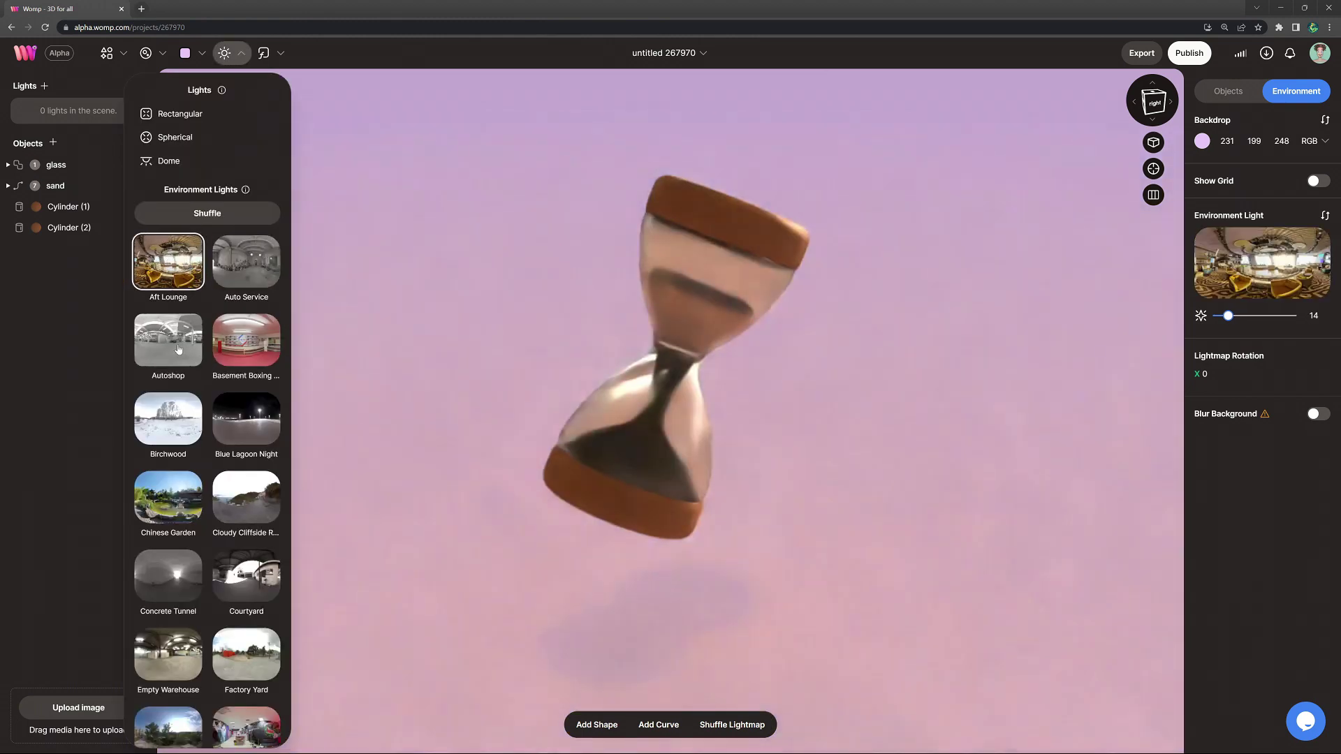
left_click(269, 354)
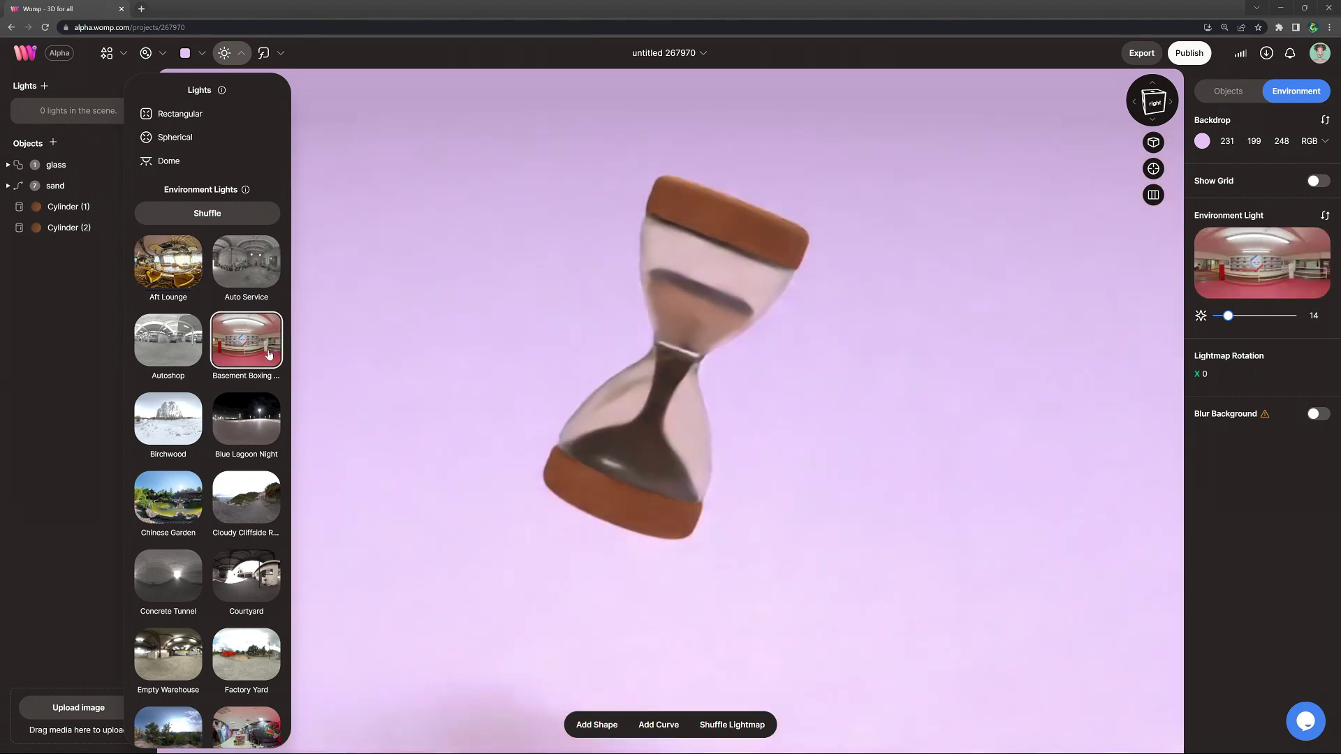
left_click(189, 427)
scroll(237, 428, "down", 9)
left_click(248, 429)
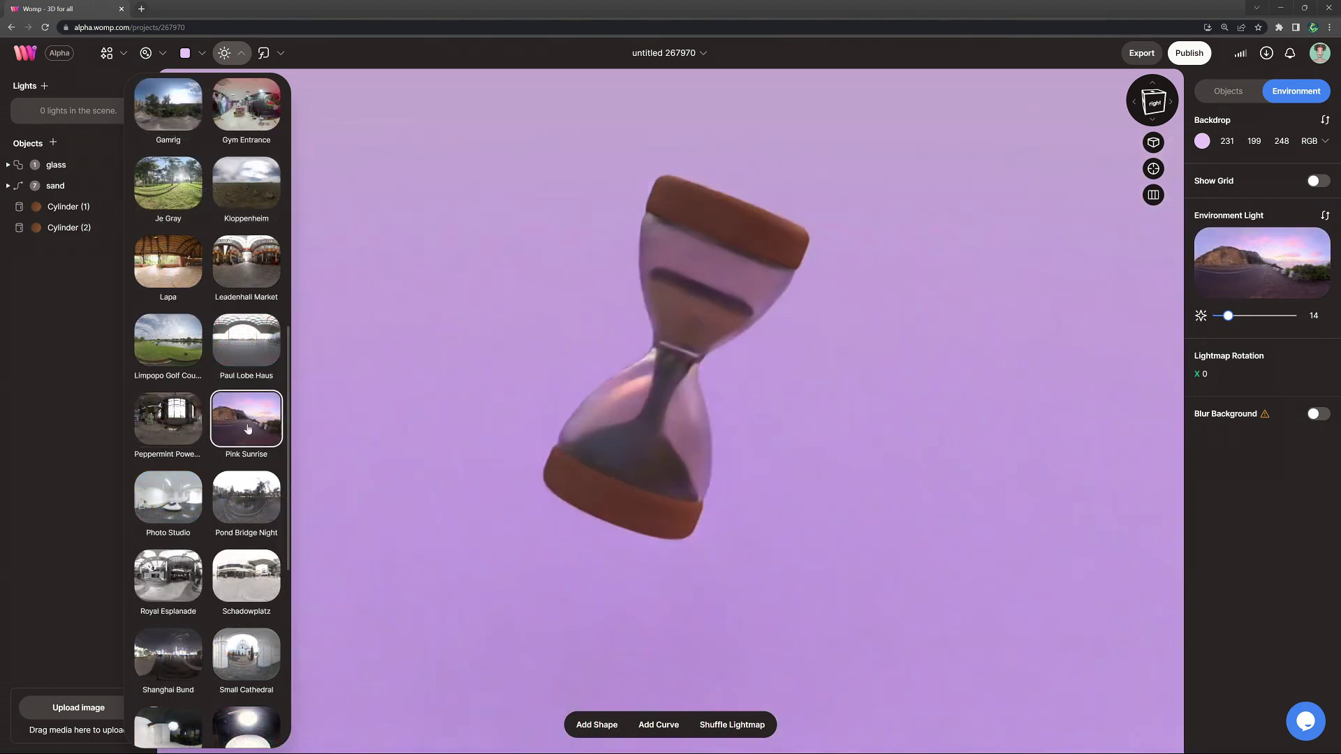
left_click(820, 518)
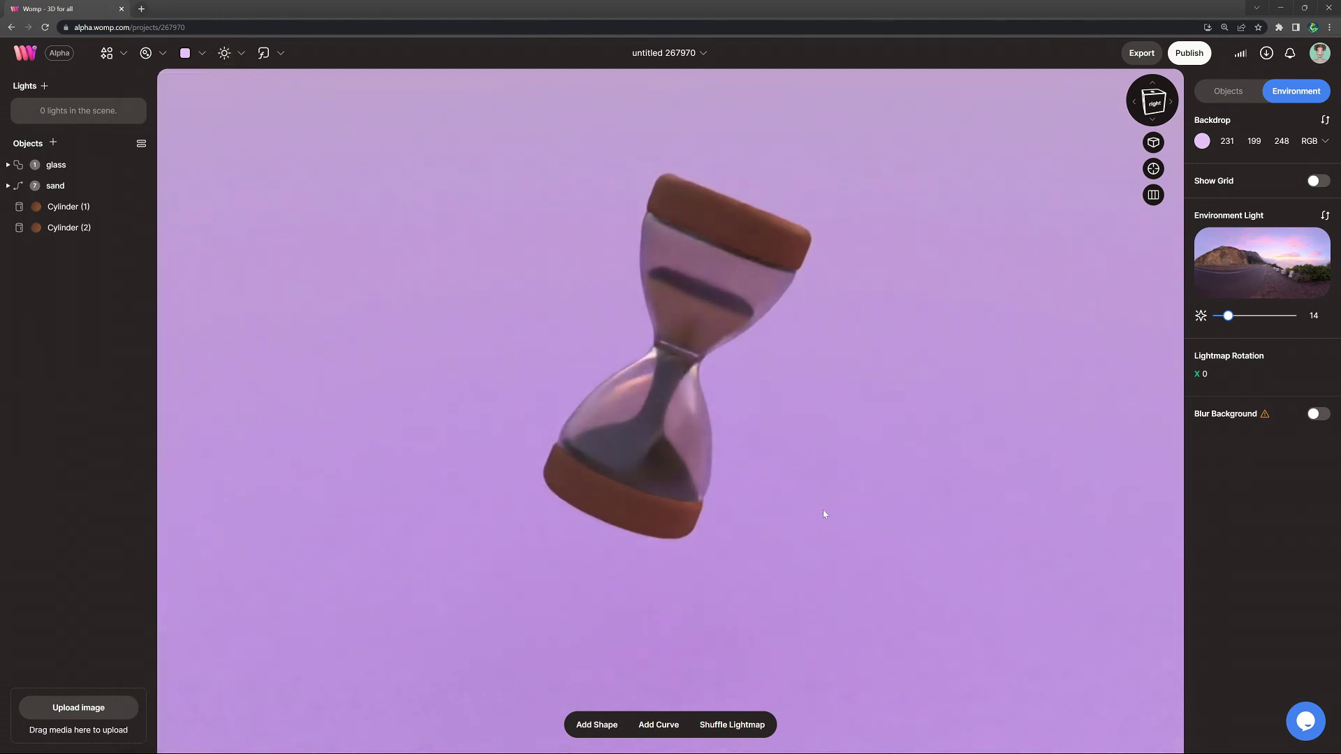
Add a spherical light and place it at the lower bulb, at about X -0.23, Y 6.43, Z 0.
left_click(225, 56)
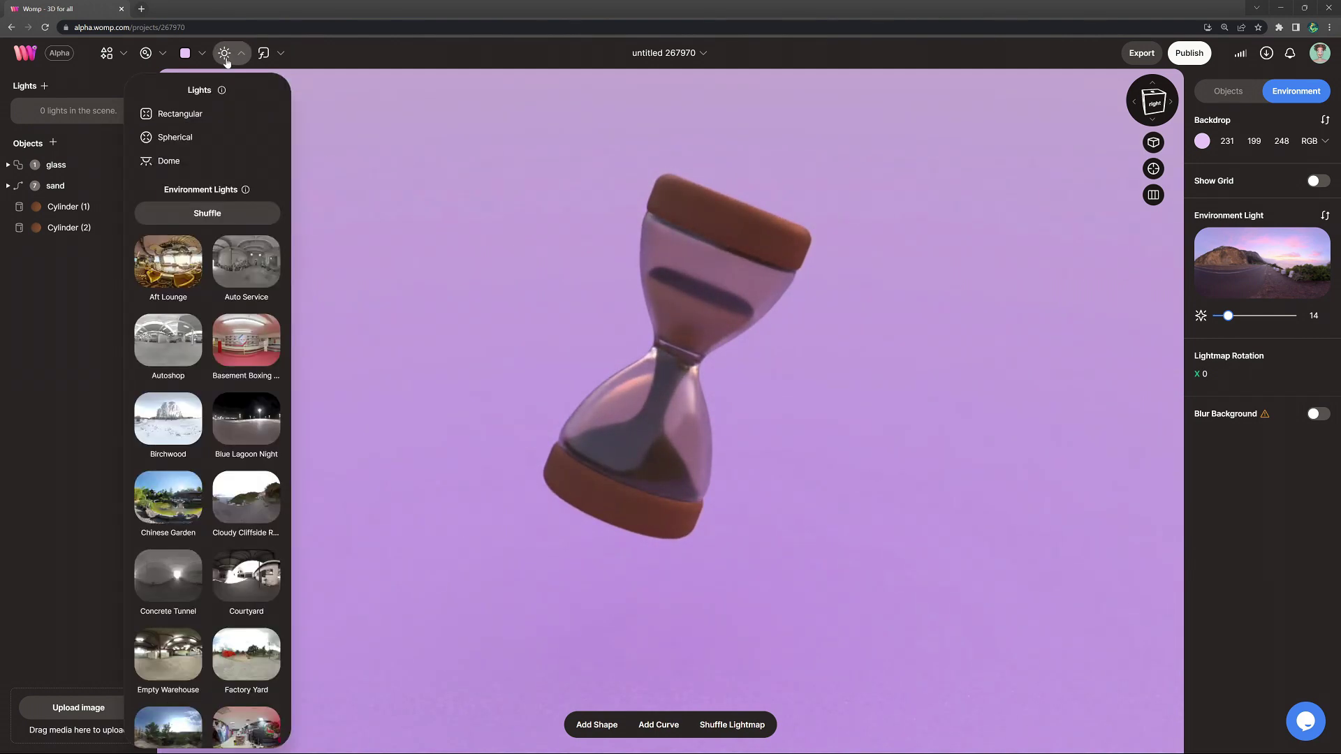
left_click(190, 139)
left_click_drag(674, 612, 660, 373)
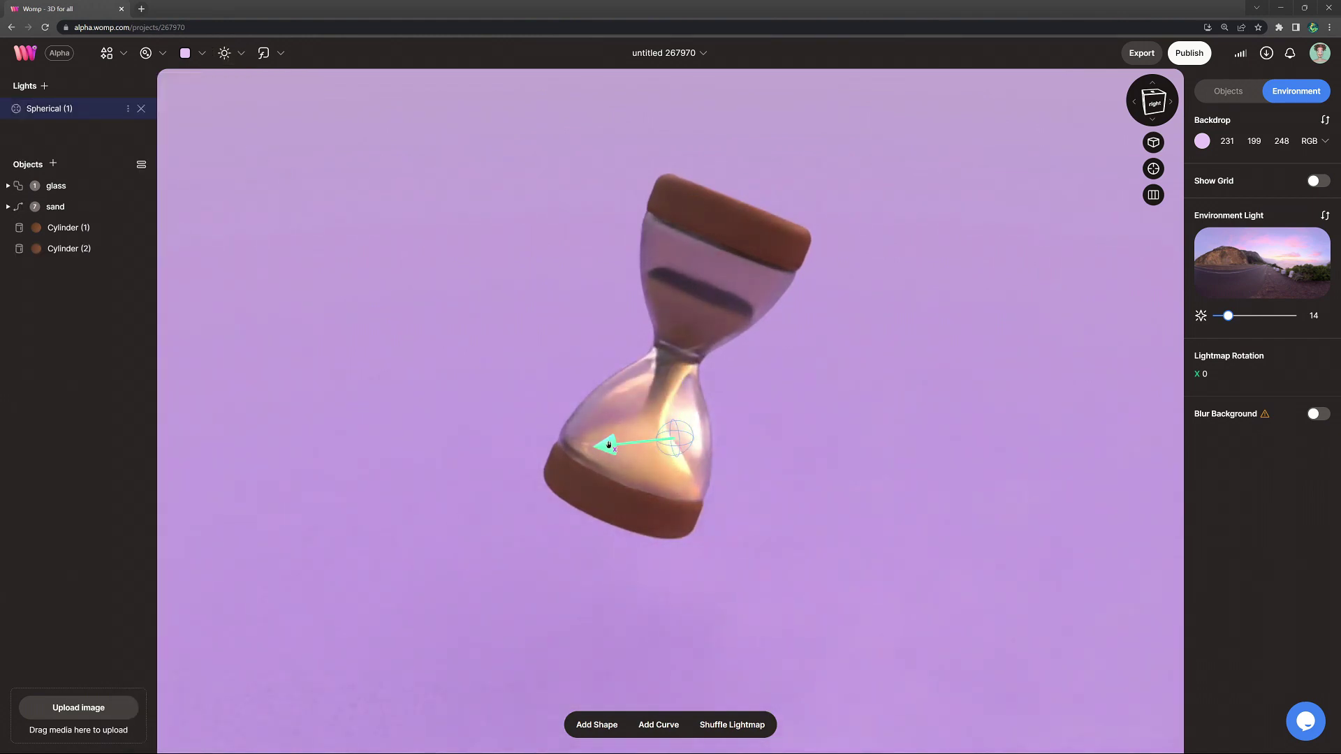
left_click_drag(610, 445, 601, 446)
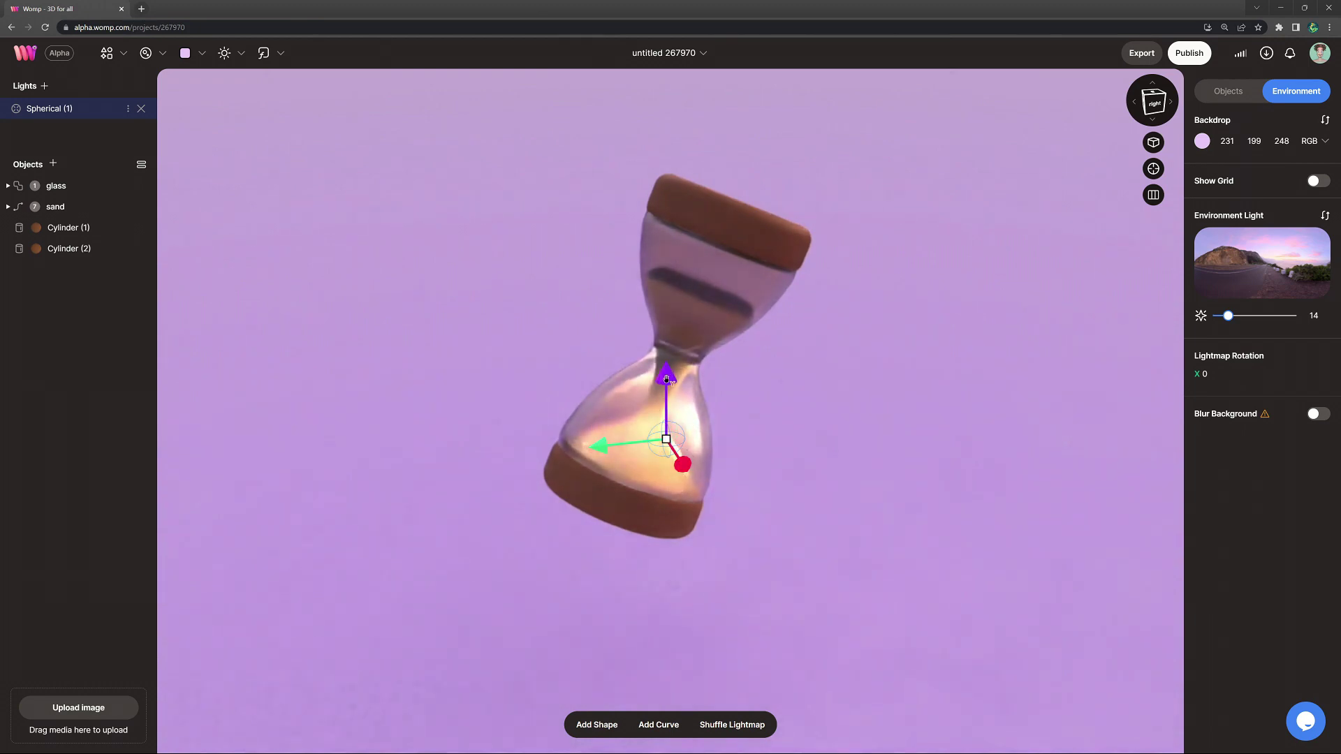
left_click_drag(667, 379, 667, 376)
Colour the spherical light a warm orange, RGB 207, 124, 93, and lower its luminance.
left_click(128, 109)
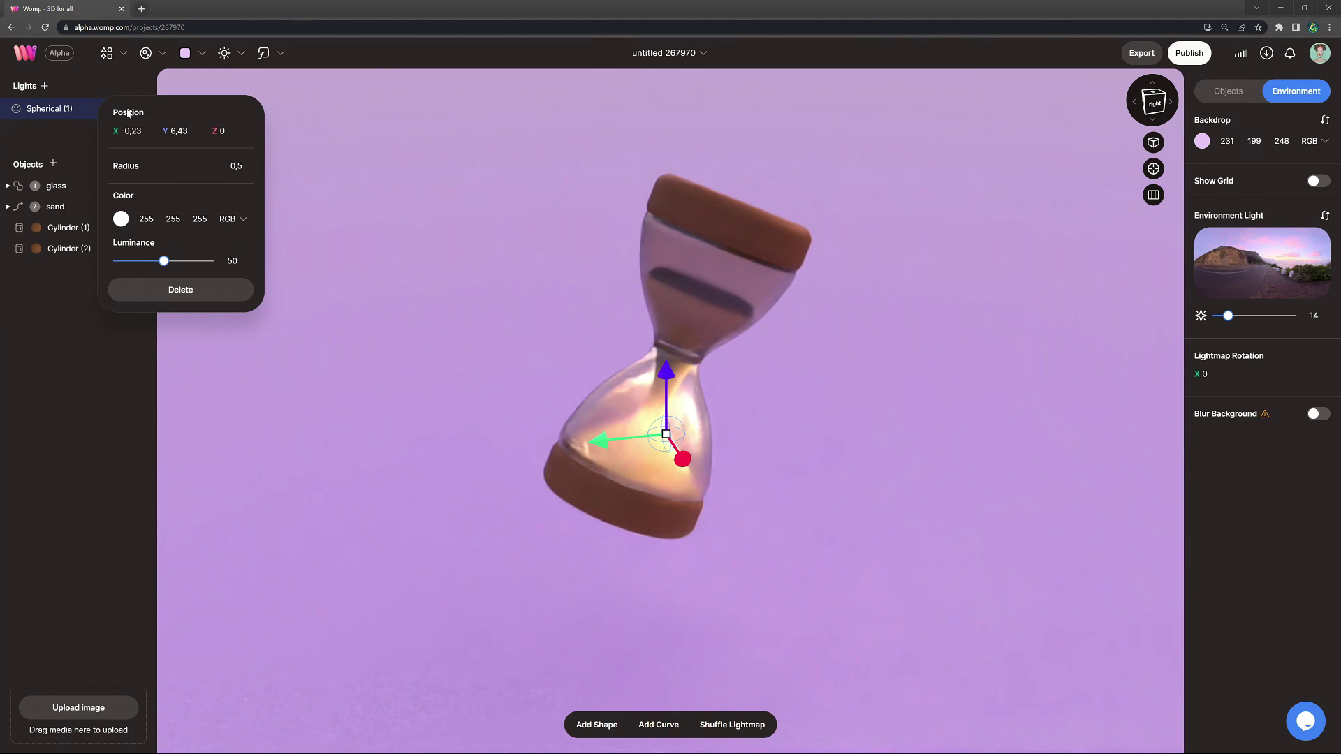
left_click(122, 219)
left_click(142, 323)
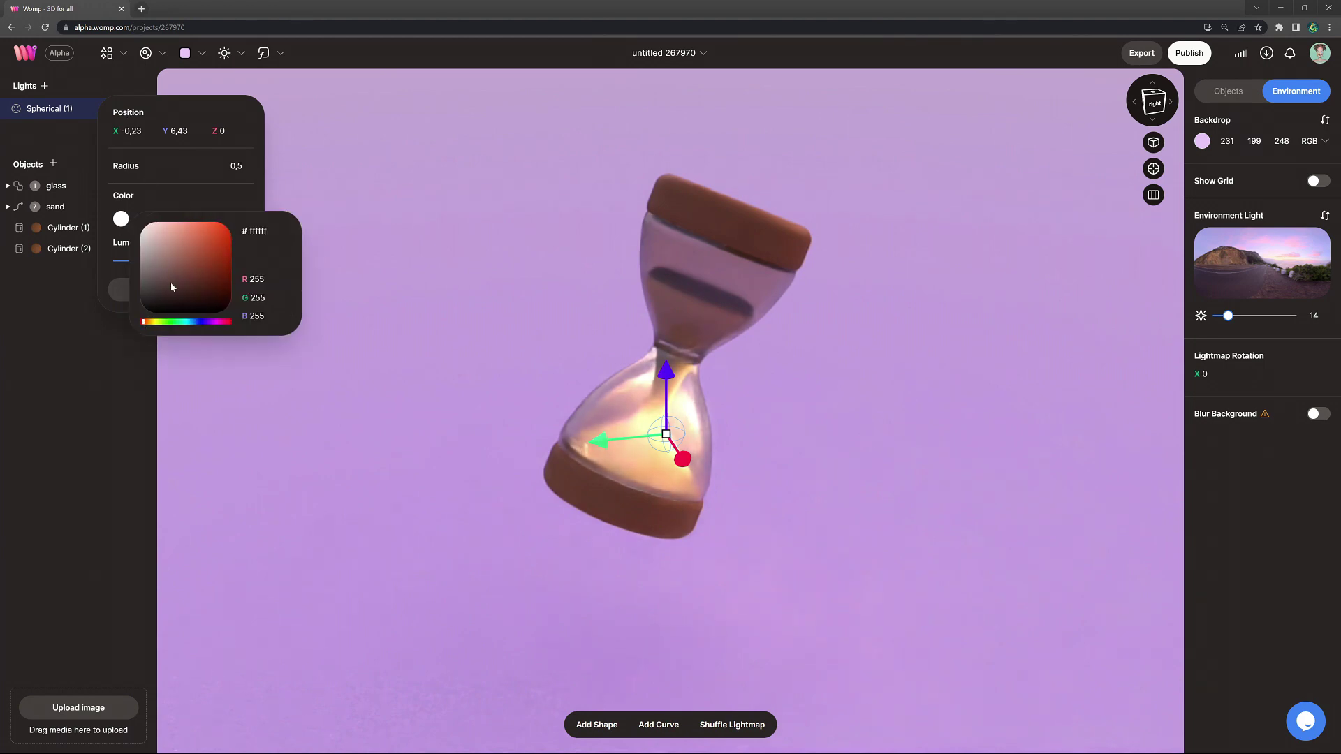
left_click_drag(170, 283, 191, 239)
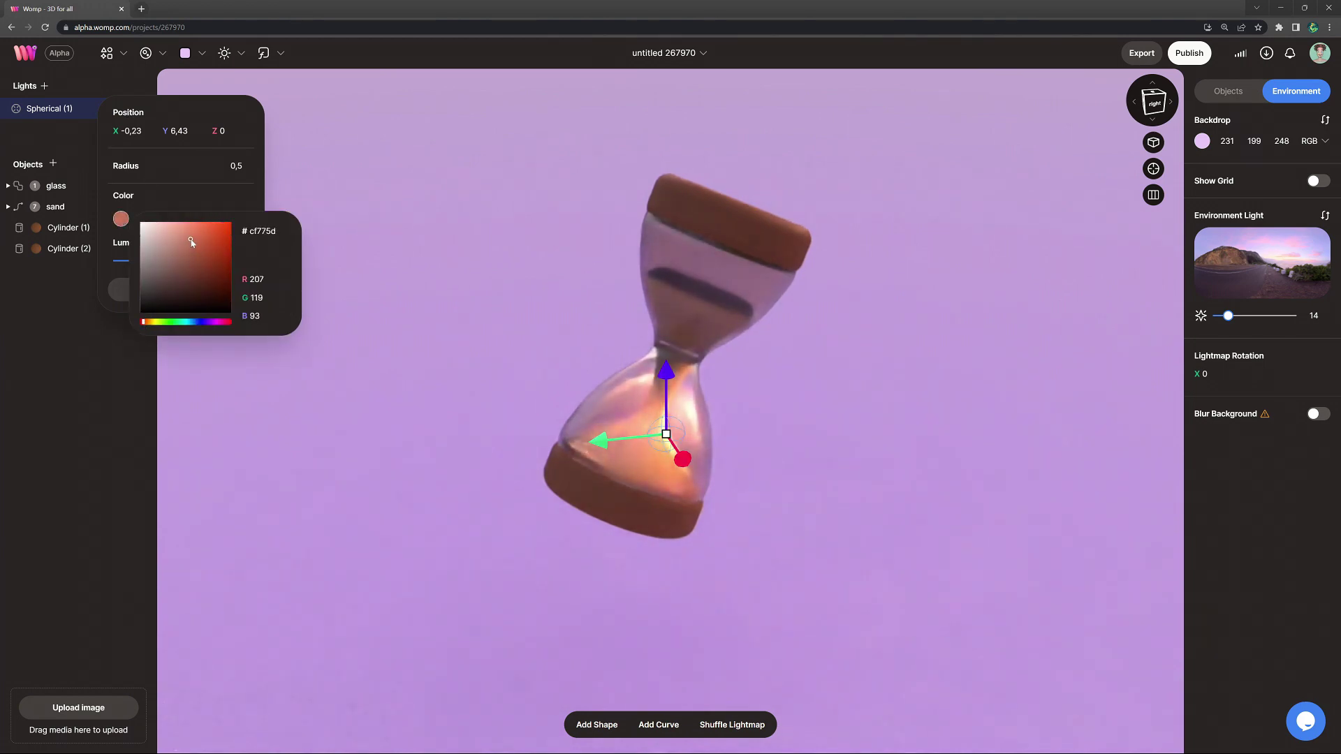
left_click(144, 323)
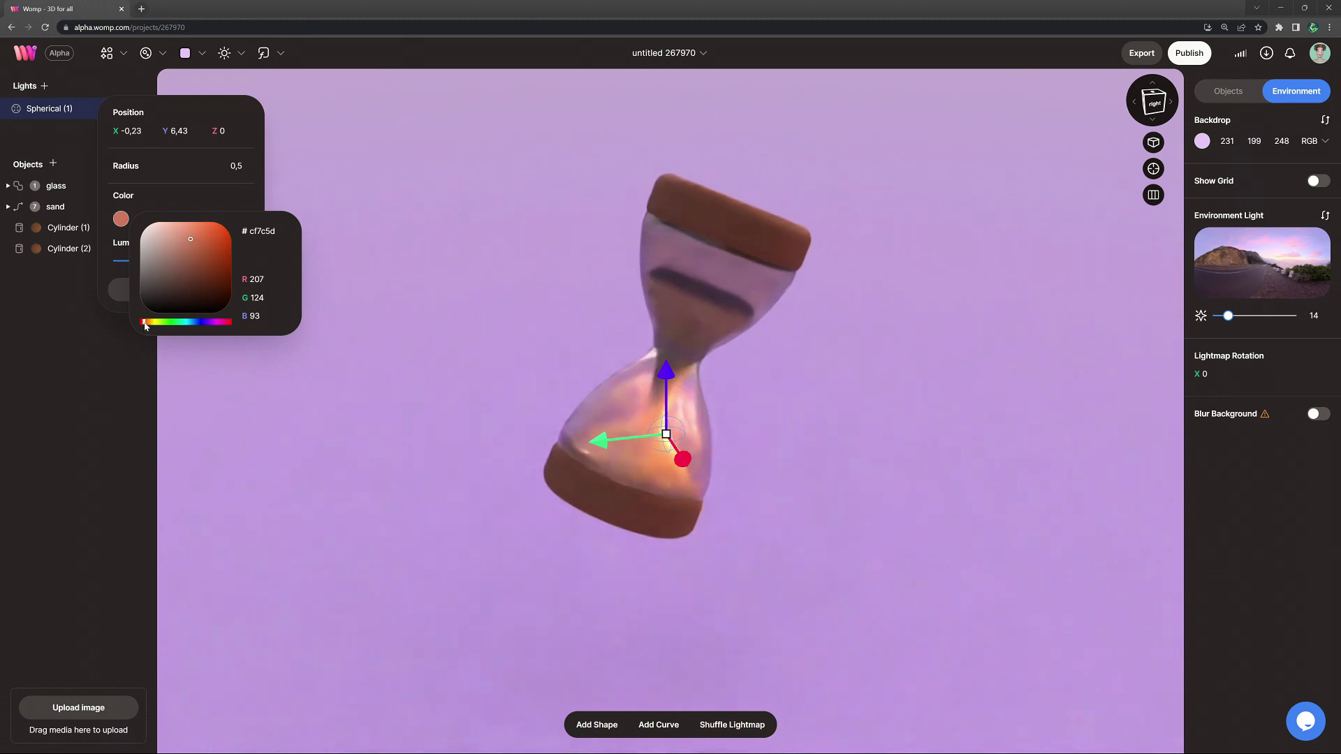
left_click(196, 198)
mouse_move(164, 262)
left_mouse_down()
mouse_move(138, 261)
mouse_move(149, 261)
left_mouse_up()
Duplicate the orange spherical light and move the copy beside the lower bulb, to about X -1.57, Y 7.5, Z -0.37.
key("ctrl+c")
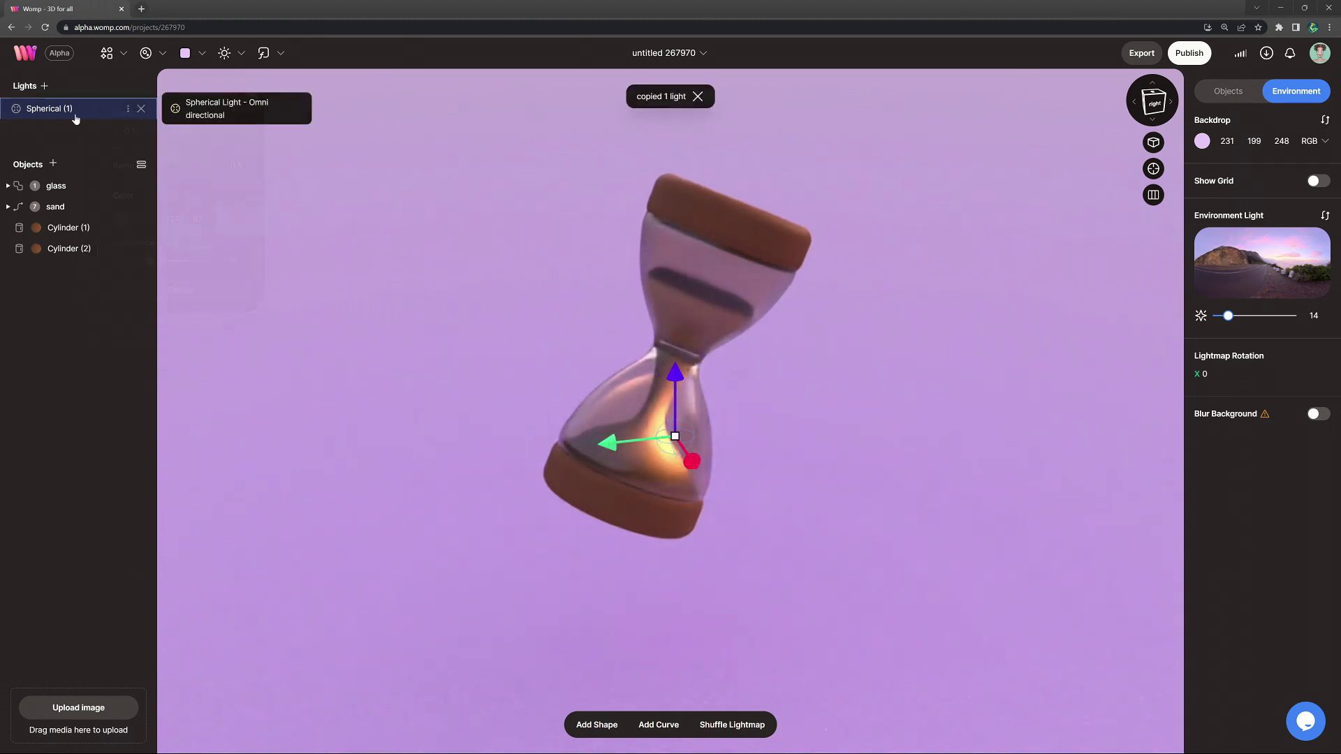
key("ctrl+v")
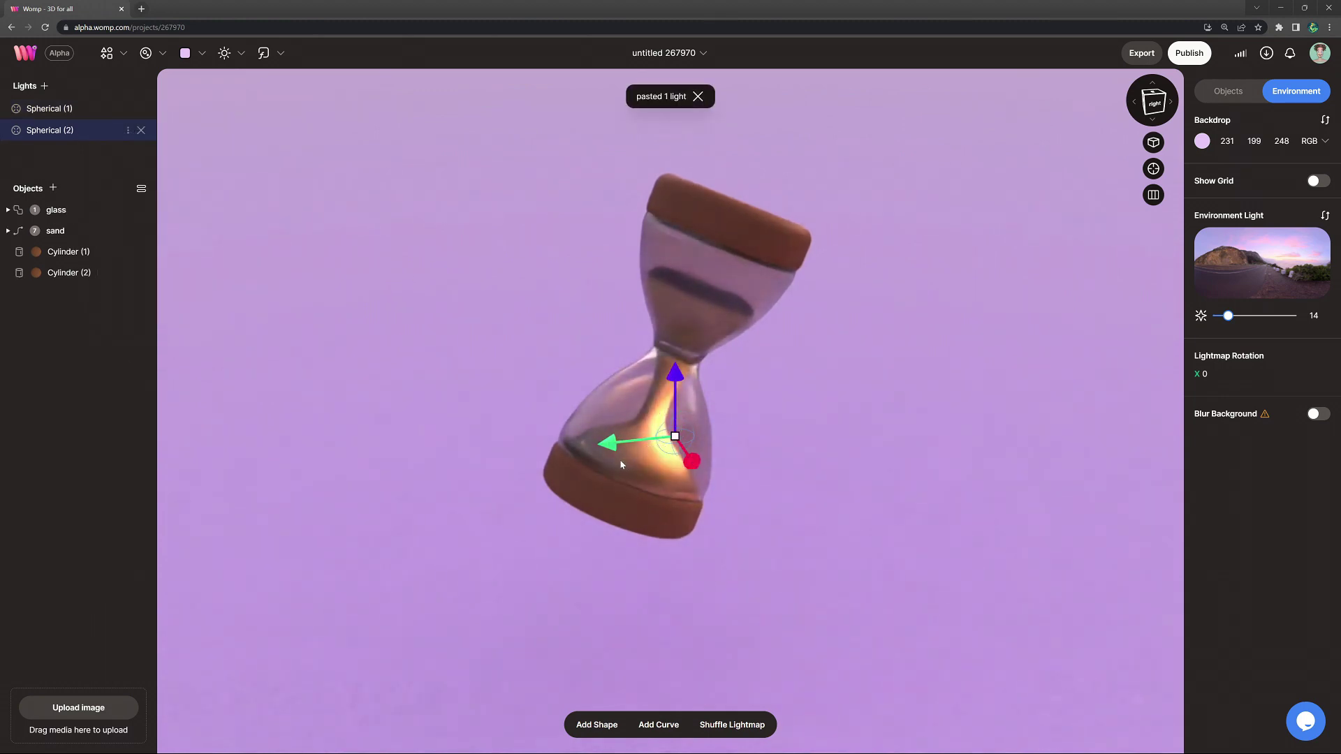
mouse_move(610, 444)
left_mouse_down()
mouse_move(554, 443)
mouse_move(633, 455)
left_mouse_up()
left_click_drag(618, 371, 618, 343)
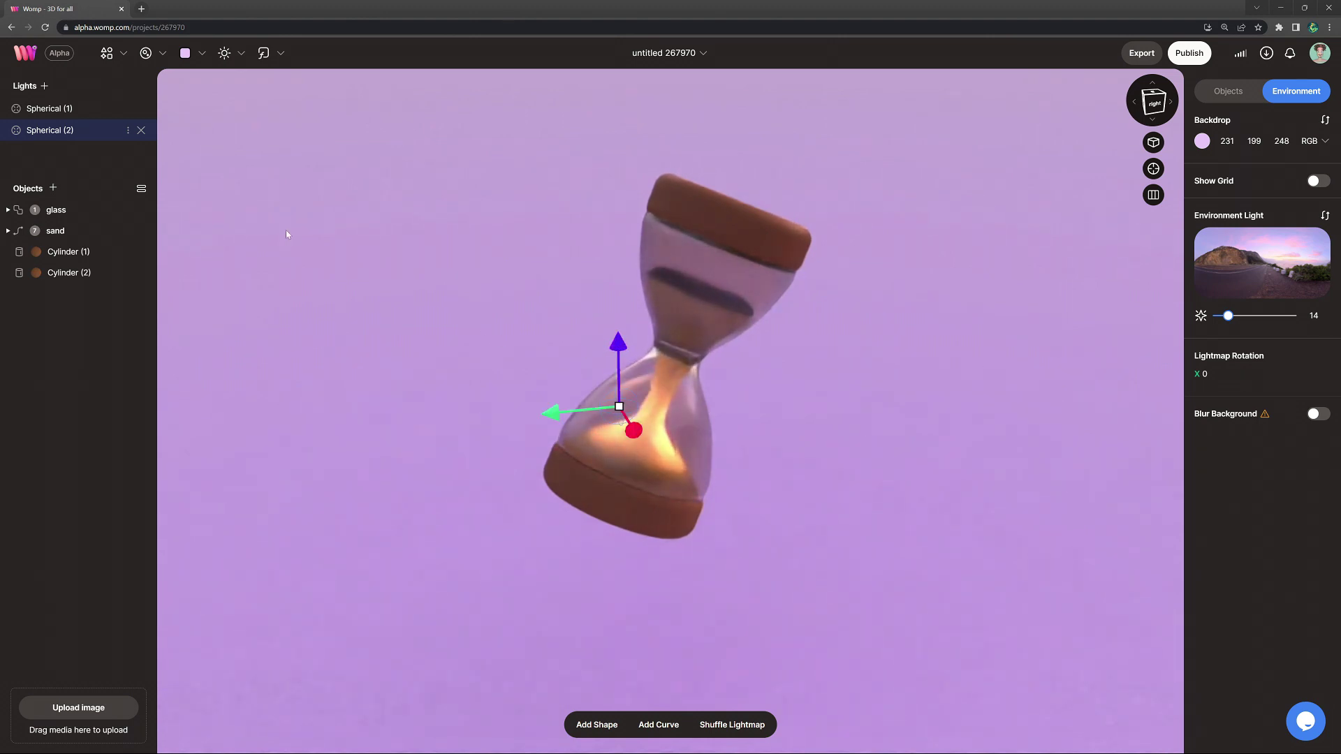
Change the second spherical light's colour to blue, RGB 93, 126, 207, and shift it slightly forward.
left_click(136, 132)
left_click(122, 219)
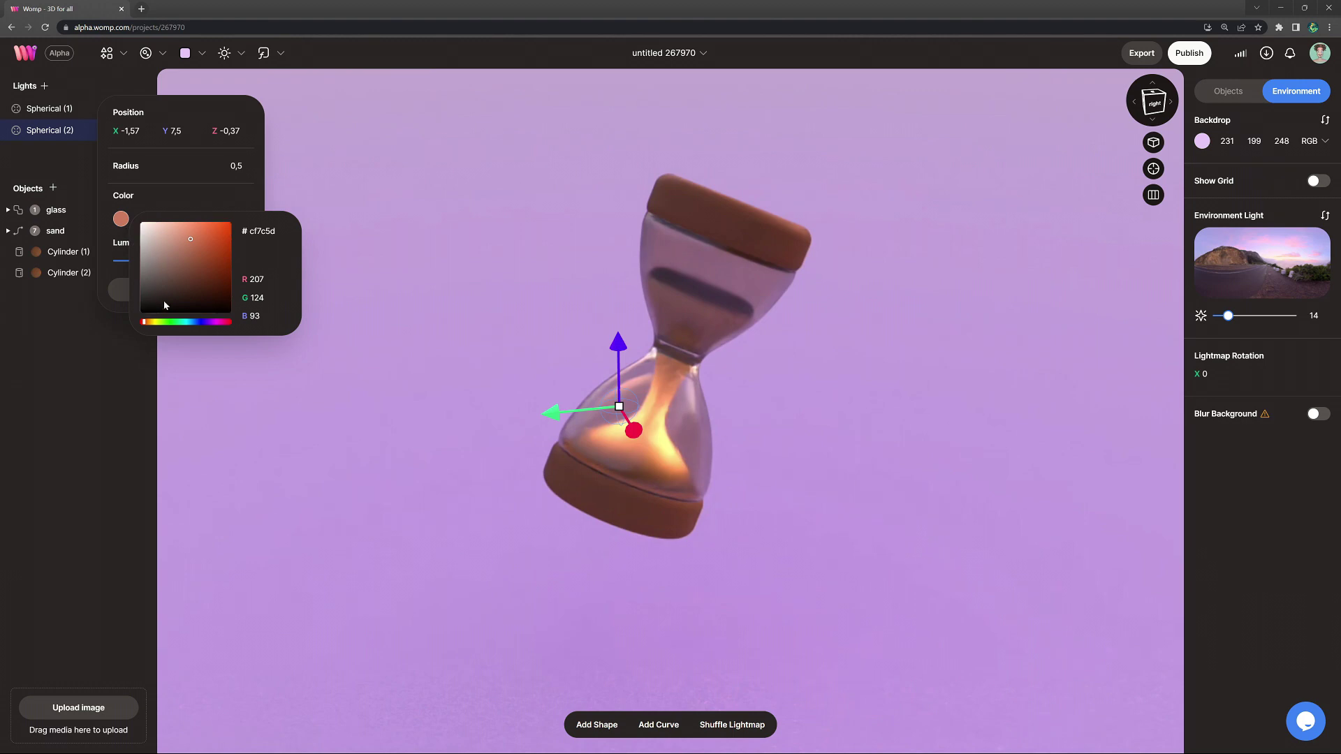
left_click_drag(193, 325, 198, 326)
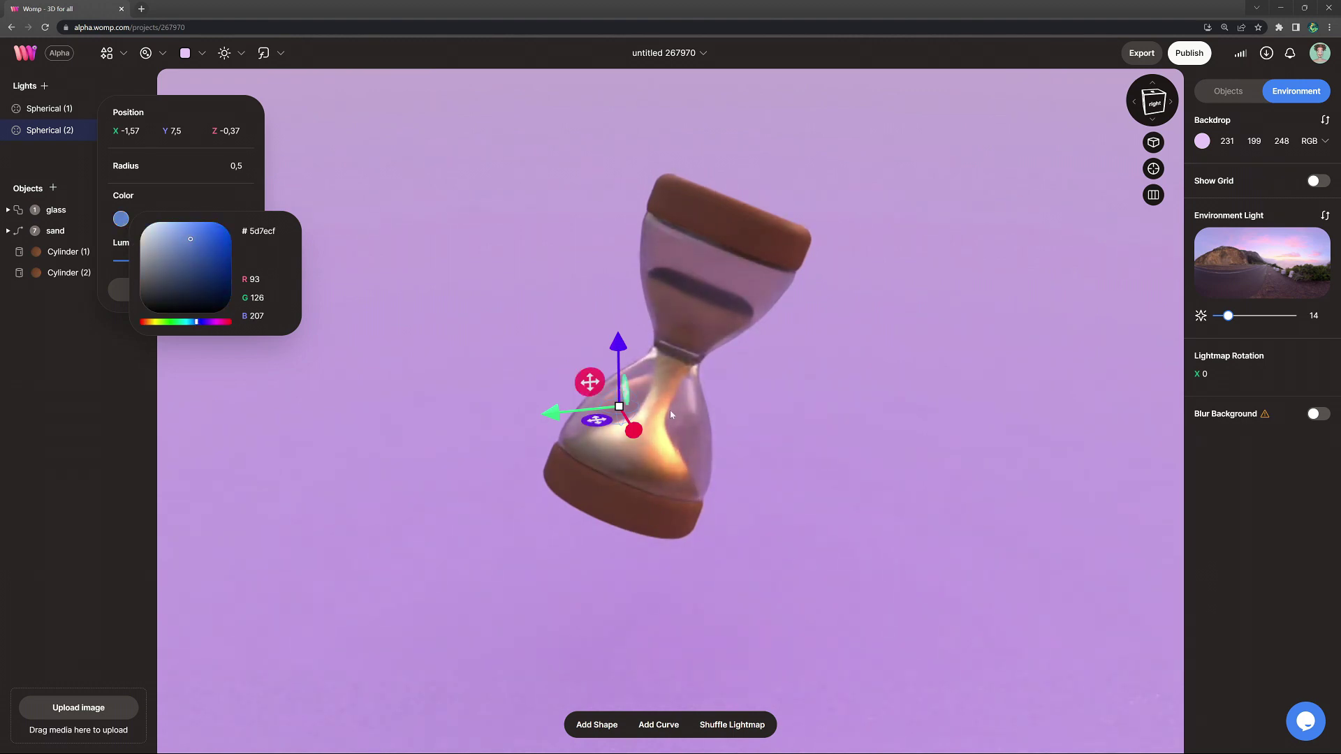
left_click_drag(634, 429, 636, 438)
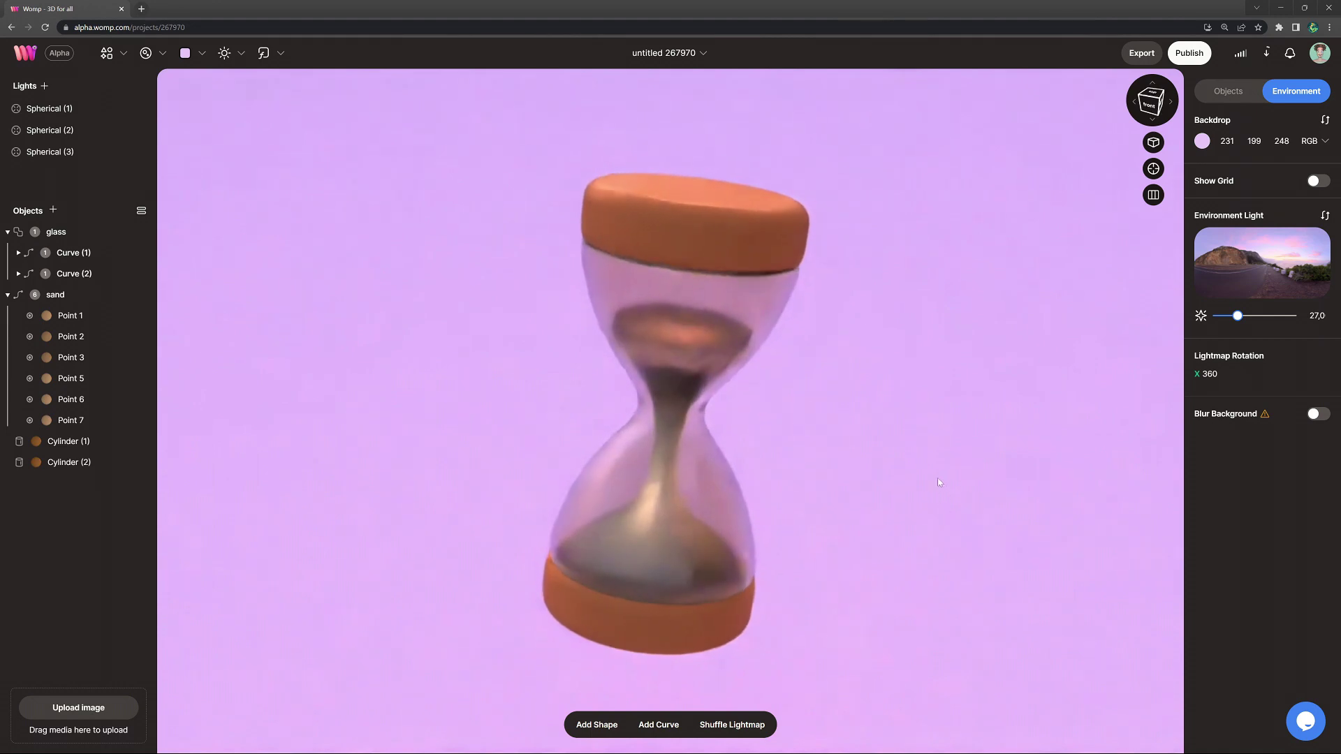
Start publishing the project with a Square thumbnail and the title "Hourglass :)".
left_click_drag(939, 482, 744, 493)
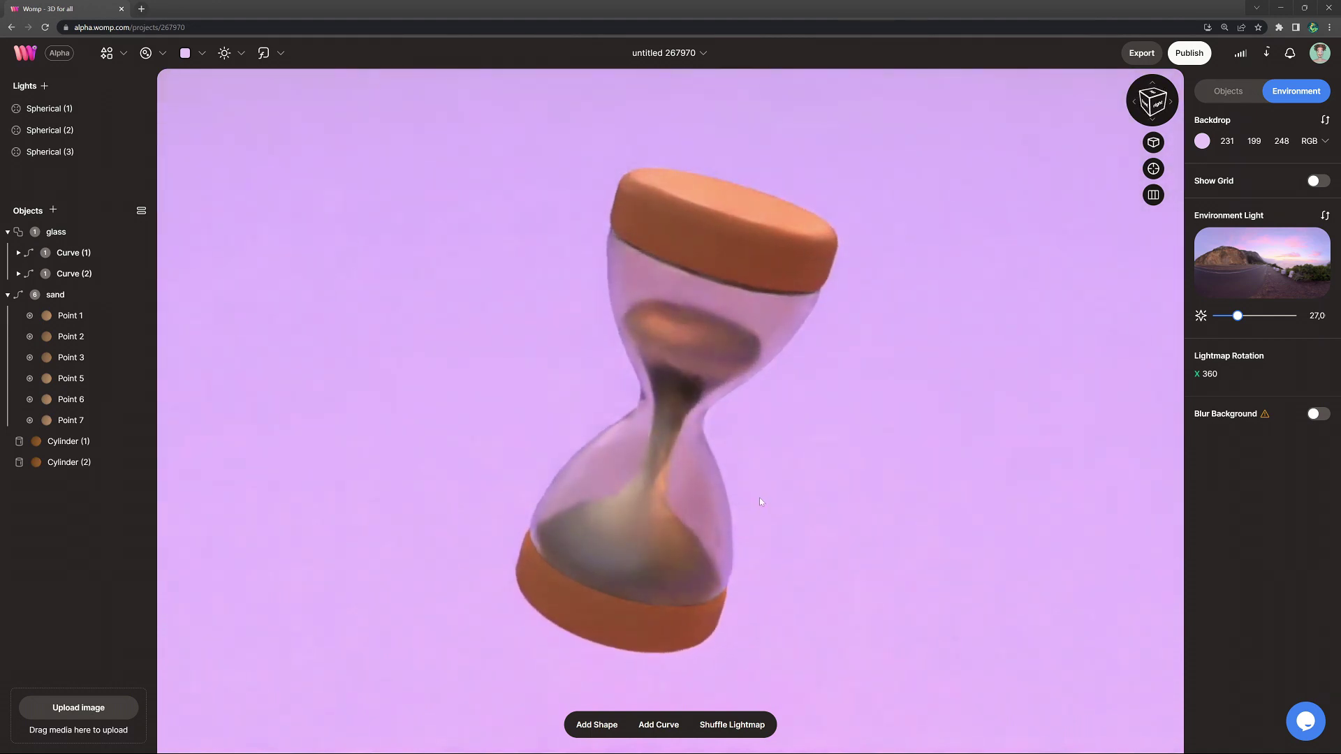
left_click(1190, 54)
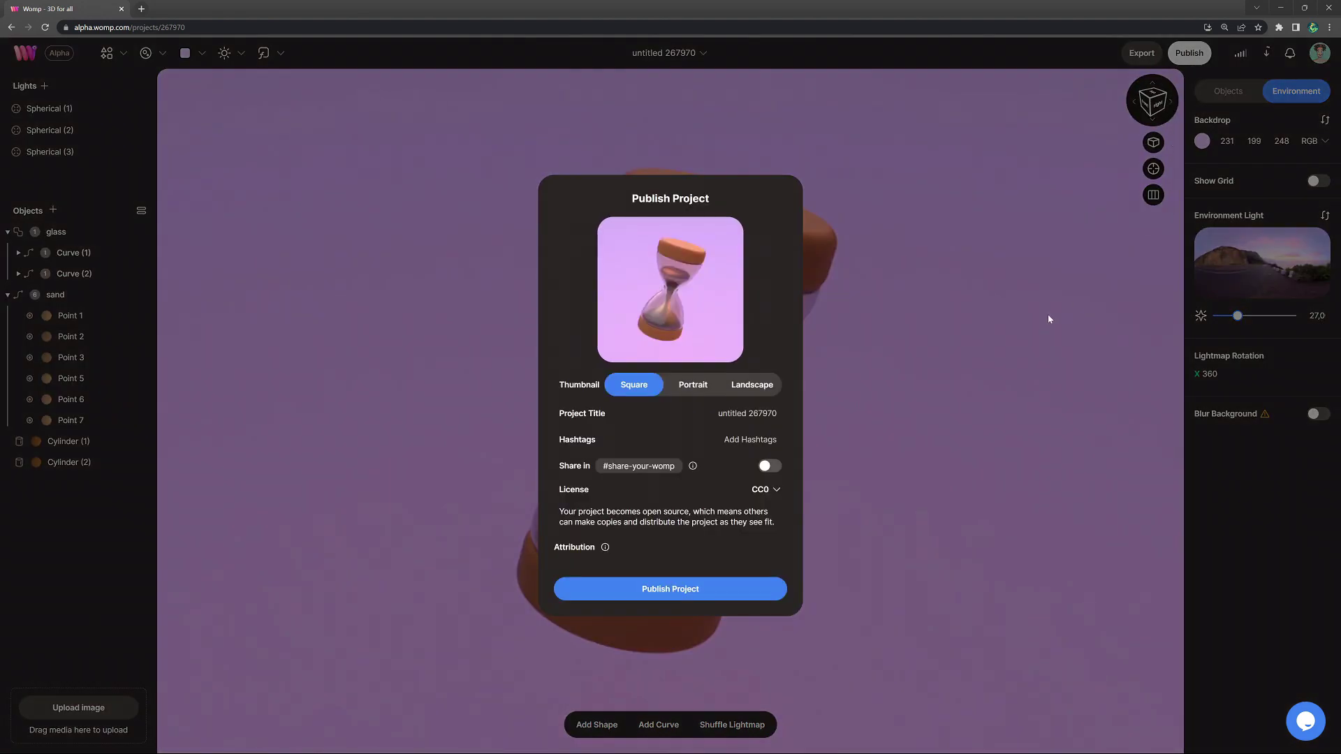
left_click(704, 389)
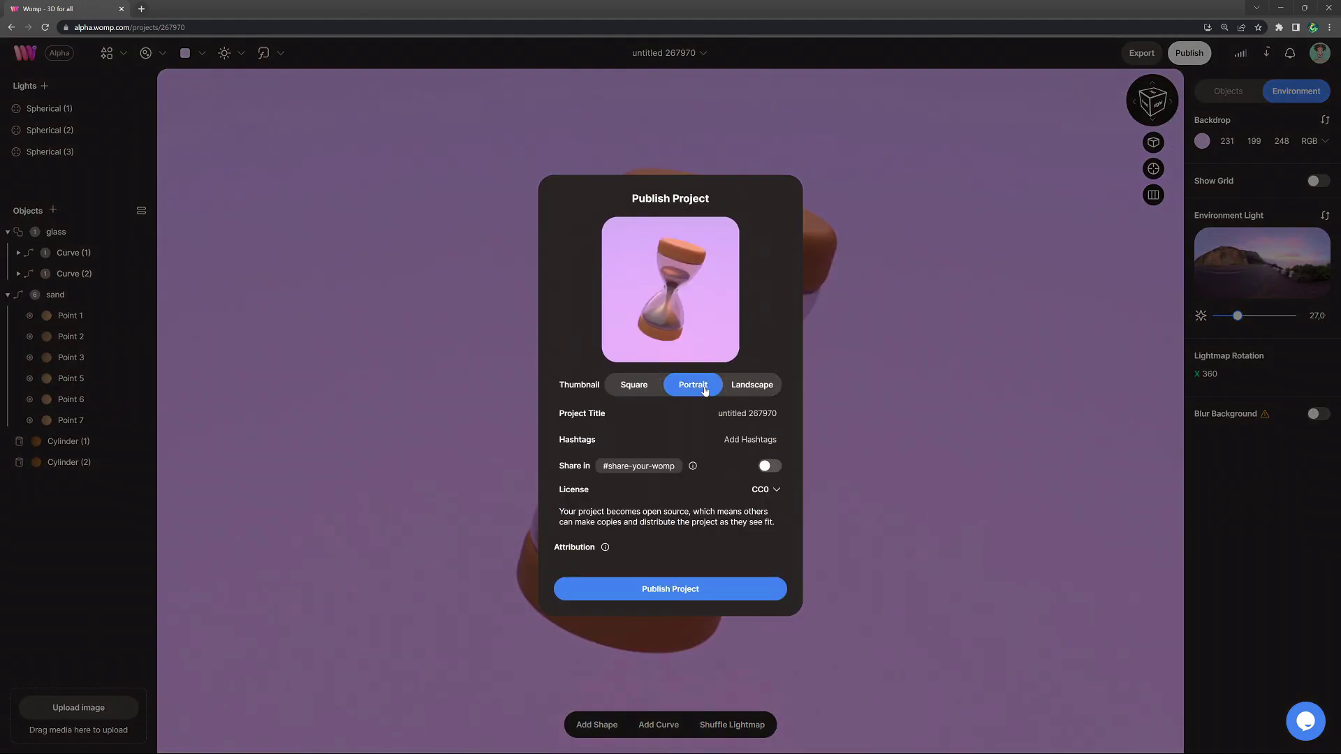
left_click(746, 391)
left_click(633, 387)
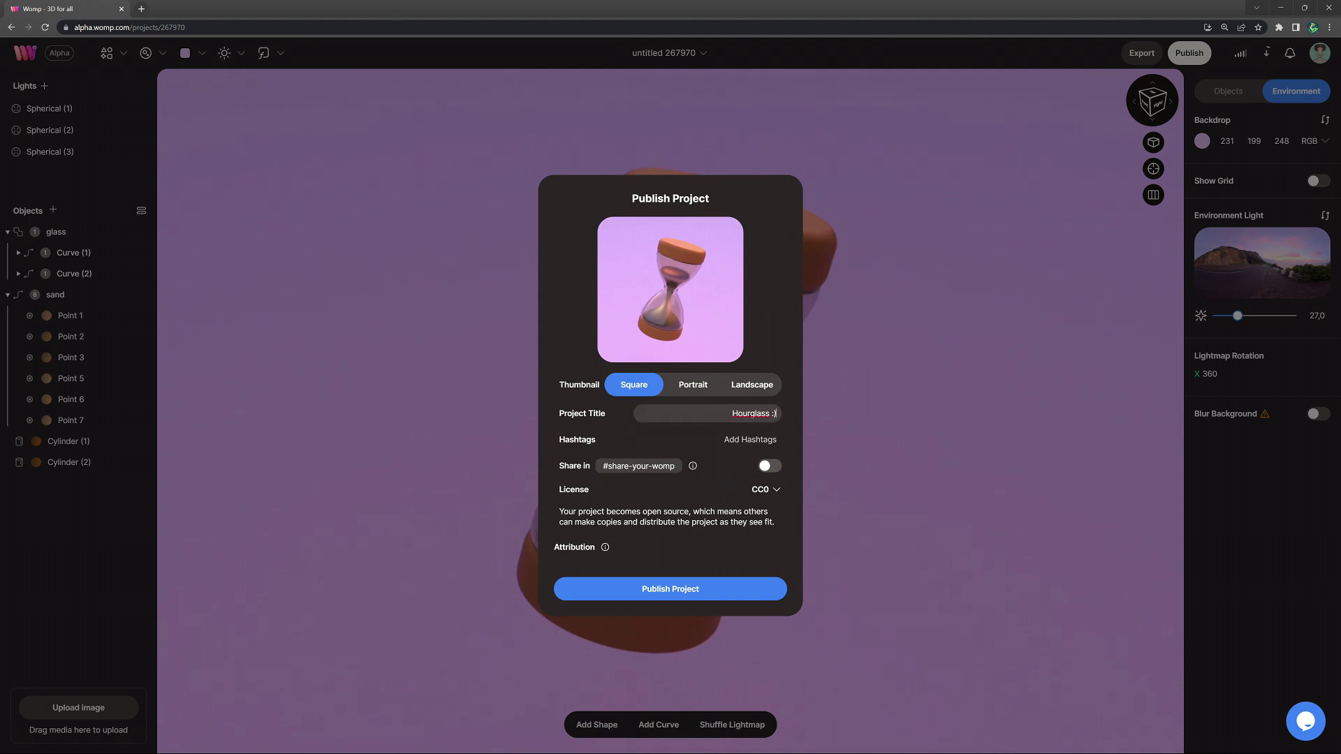
Add the hashtags #time, #sand and #sandoftime to the project being published.
left_click(776, 440)
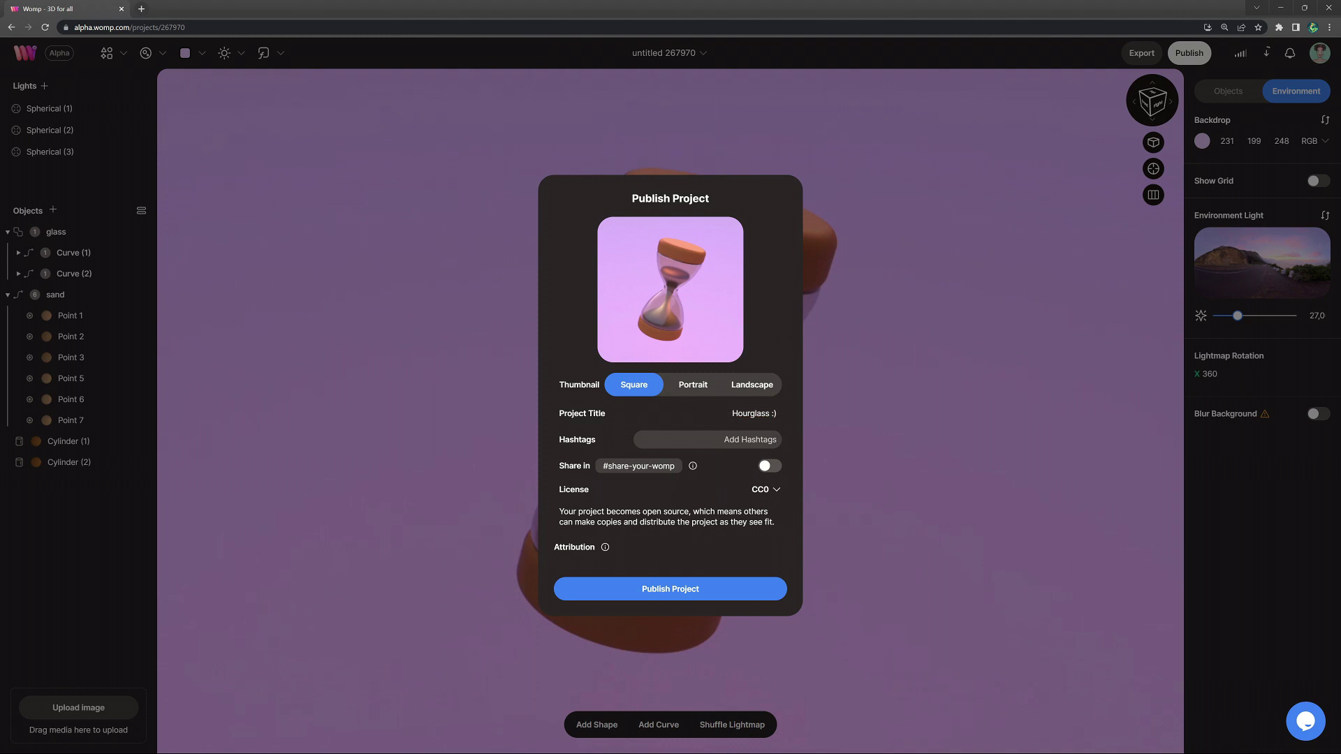
type("time")
key("Return")
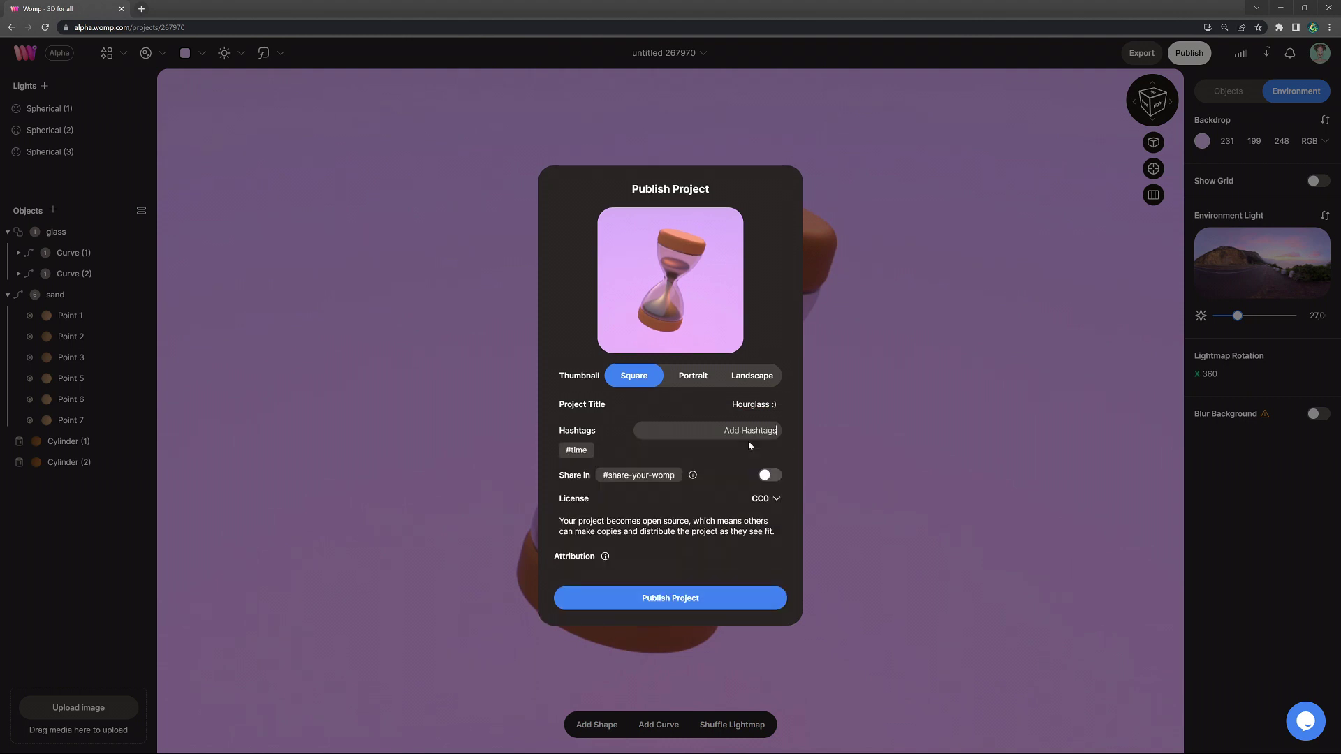
type("sand")
key("Return")
type("san")
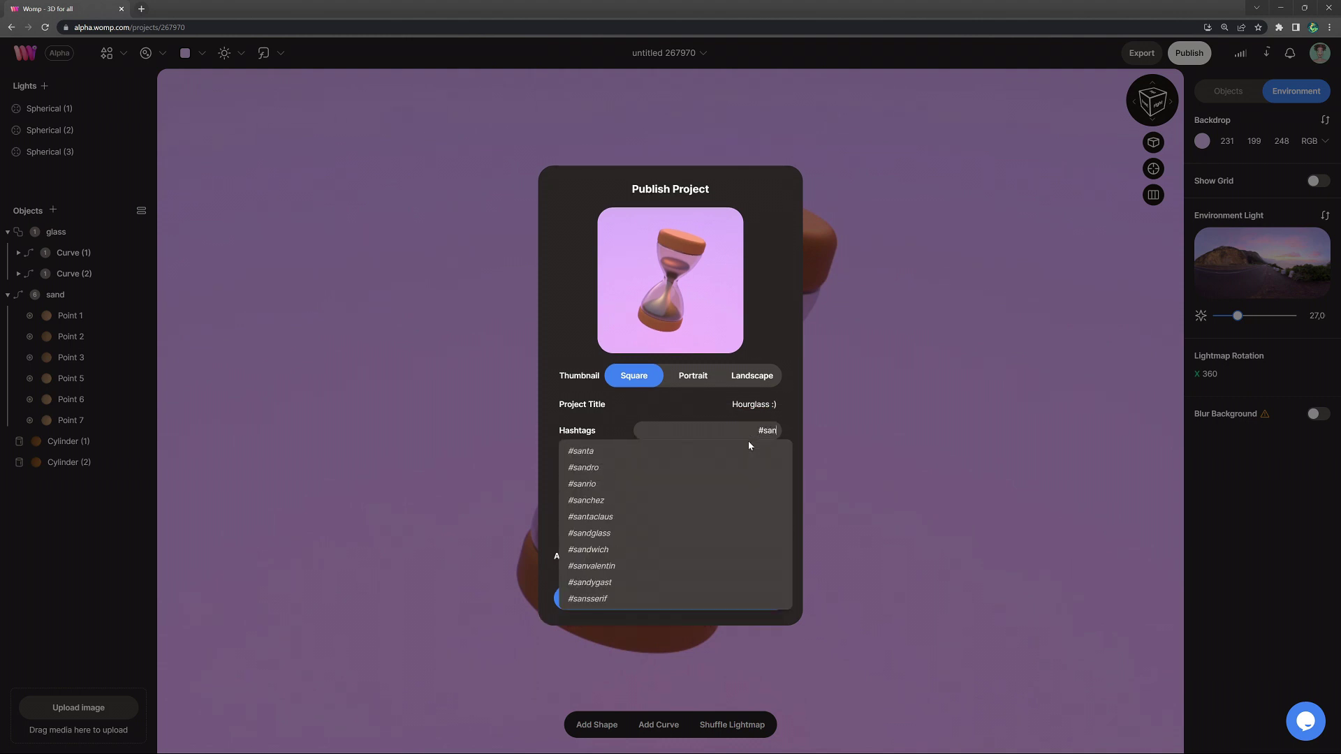
type("doftime")
key("Return")
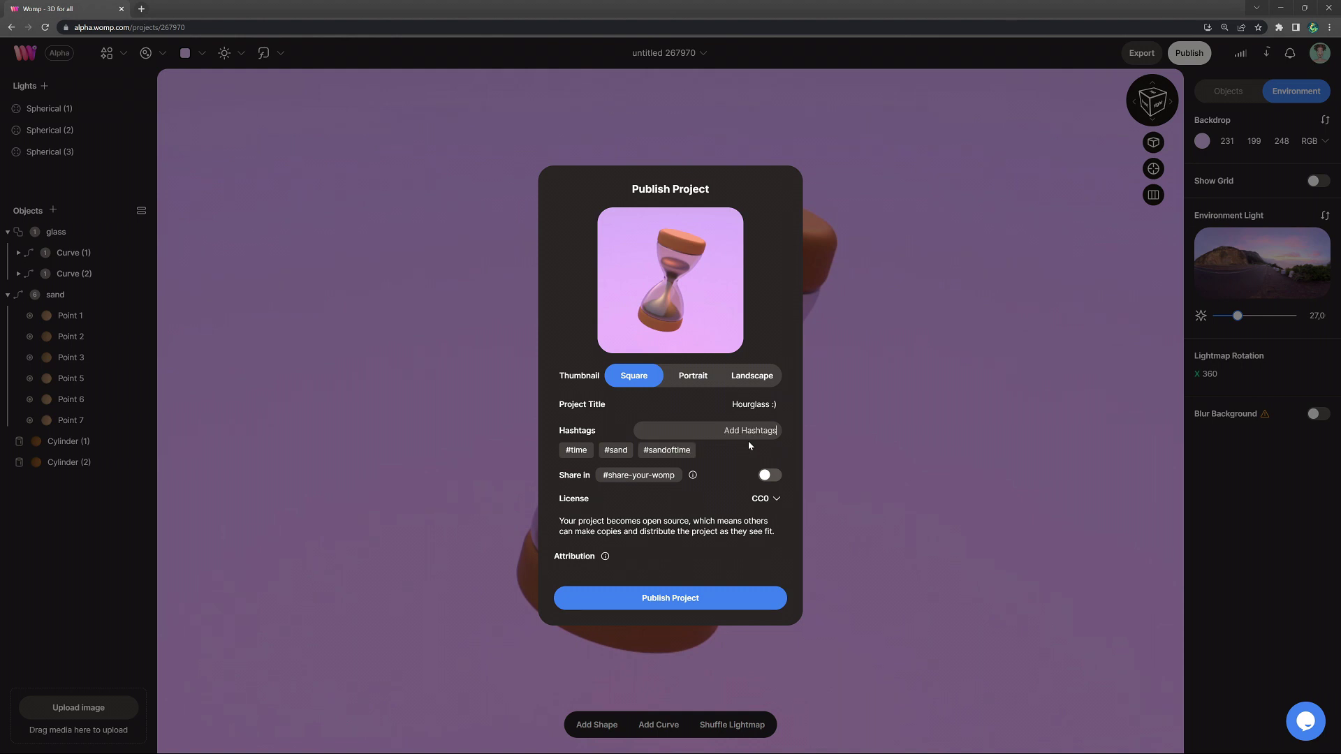
Enable sharing in #share-your-womp and set the project's license to CC BY.
left_click(771, 481)
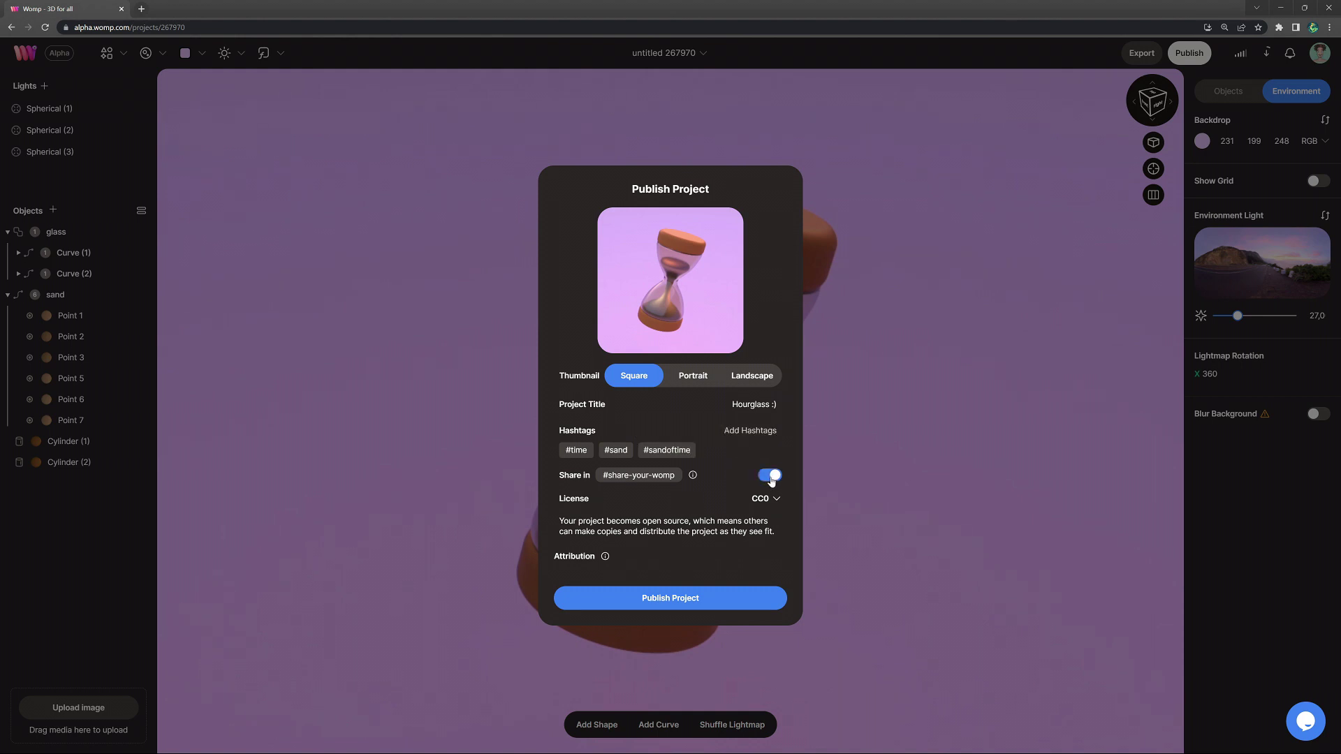
left_click(766, 500)
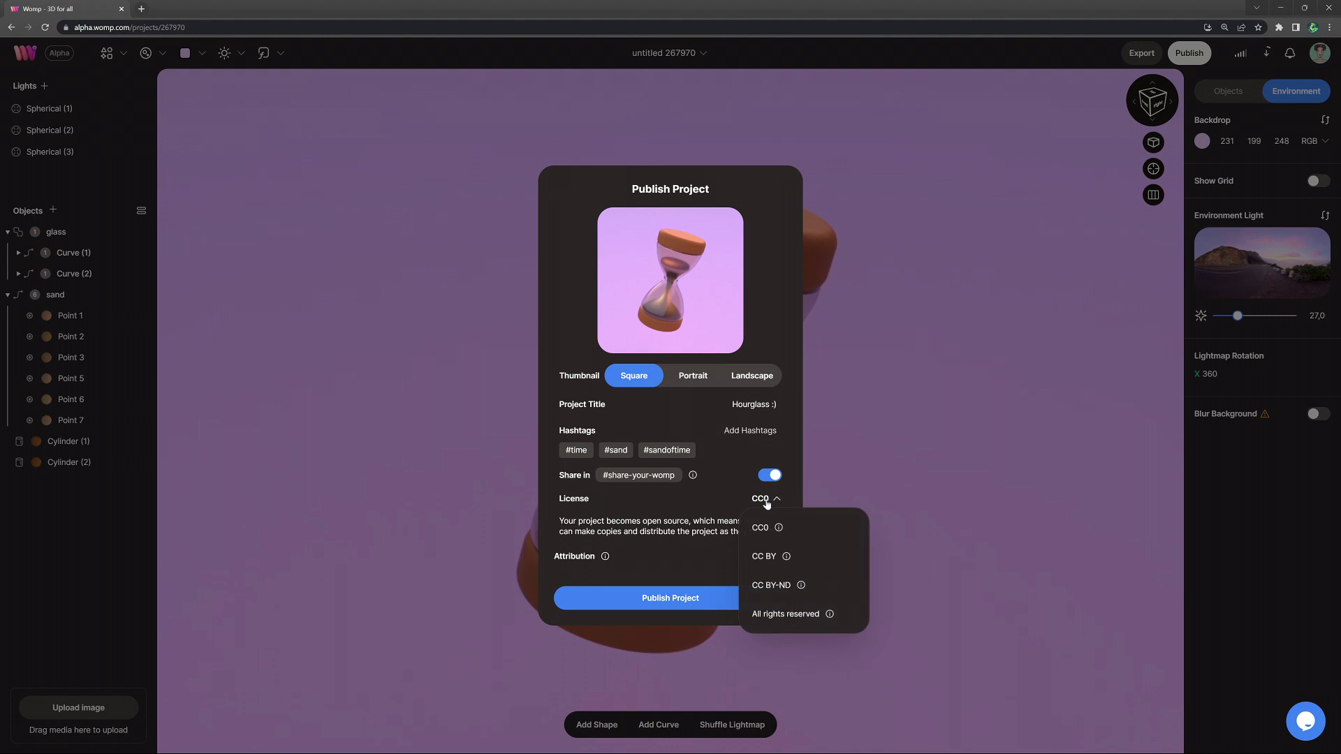
left_click(809, 560)
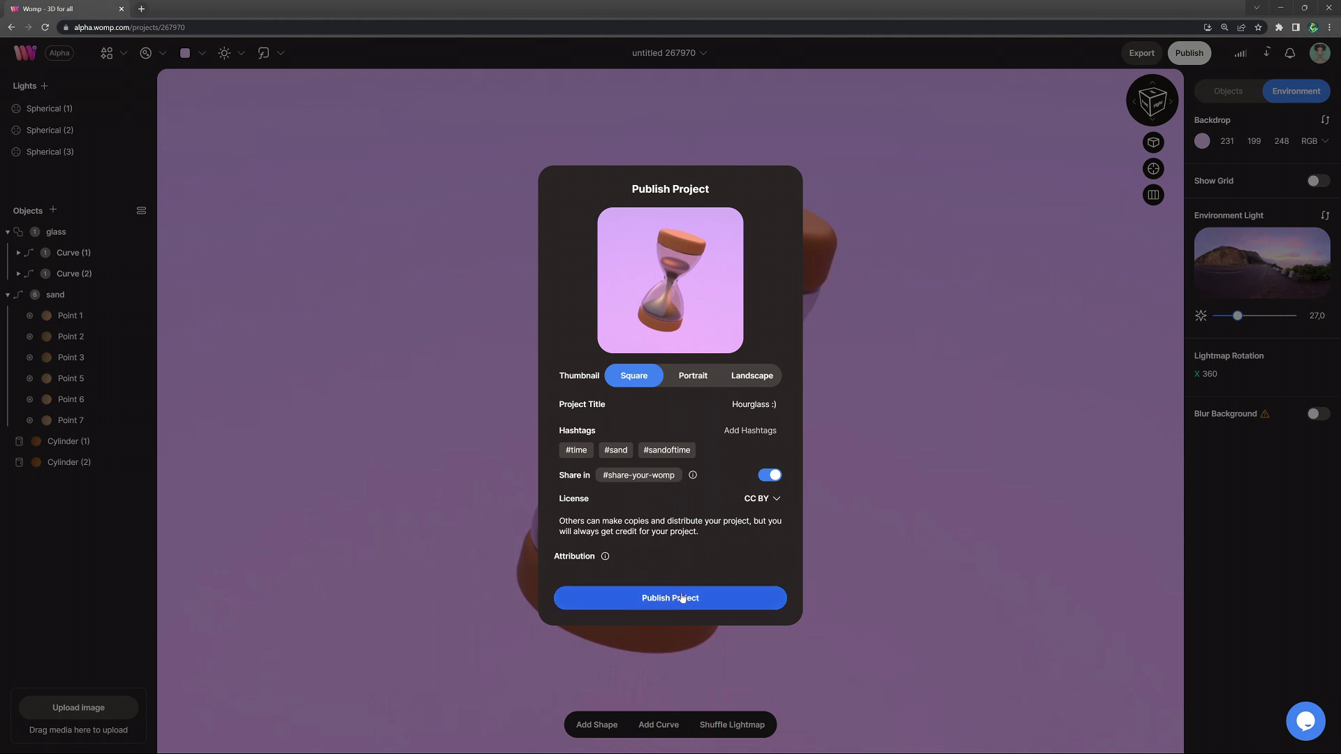